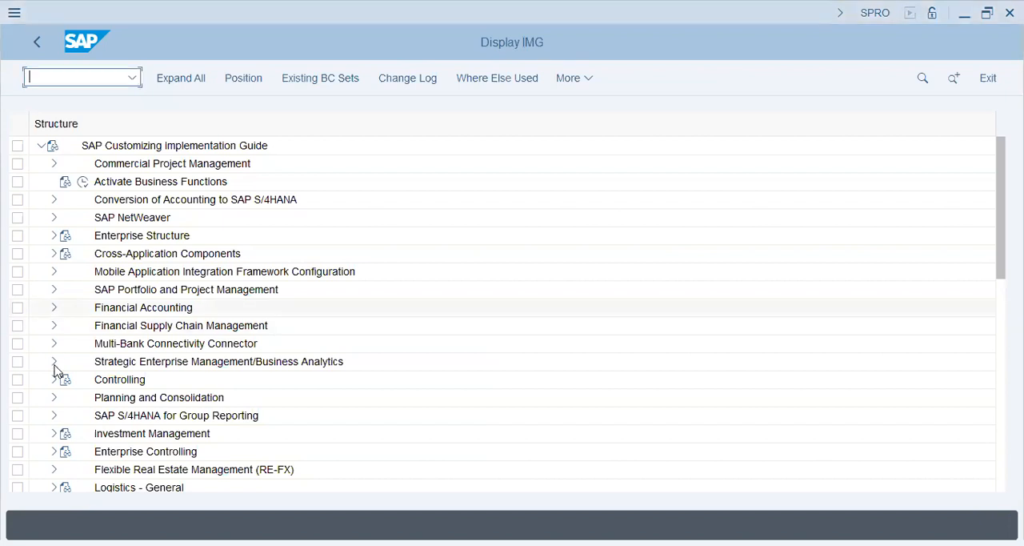
Expand Logistics - General and its Material Master node in the Implementation Guide.
{"action": "scroll", "coordinate": [56, 393], "scroll_direction": "down", "scroll_amount": 1}
{"action": "scroll", "coordinate": [56, 393], "scroll_direction": "down", "scroll_amount": 2}
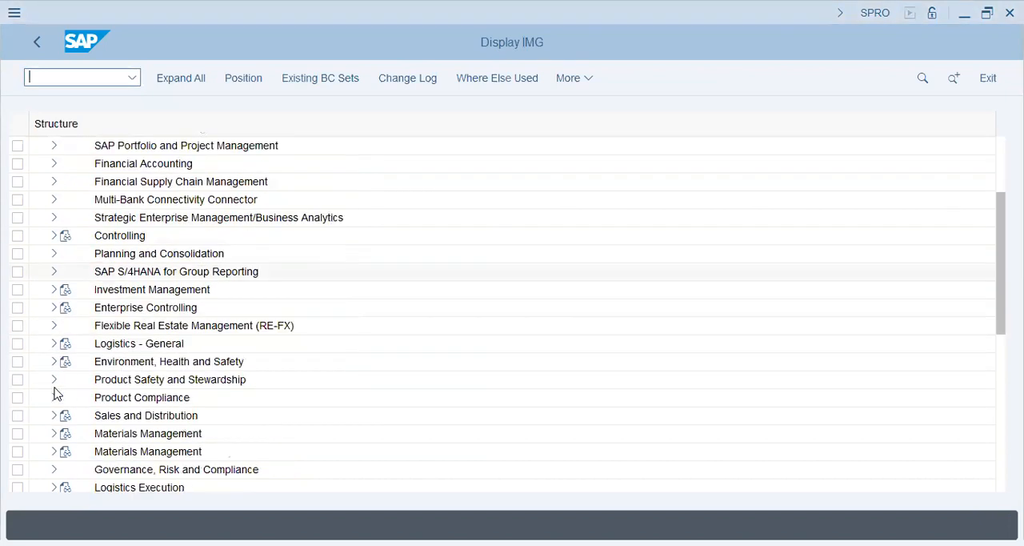
{"action": "left_click", "coordinate": [54, 343]}
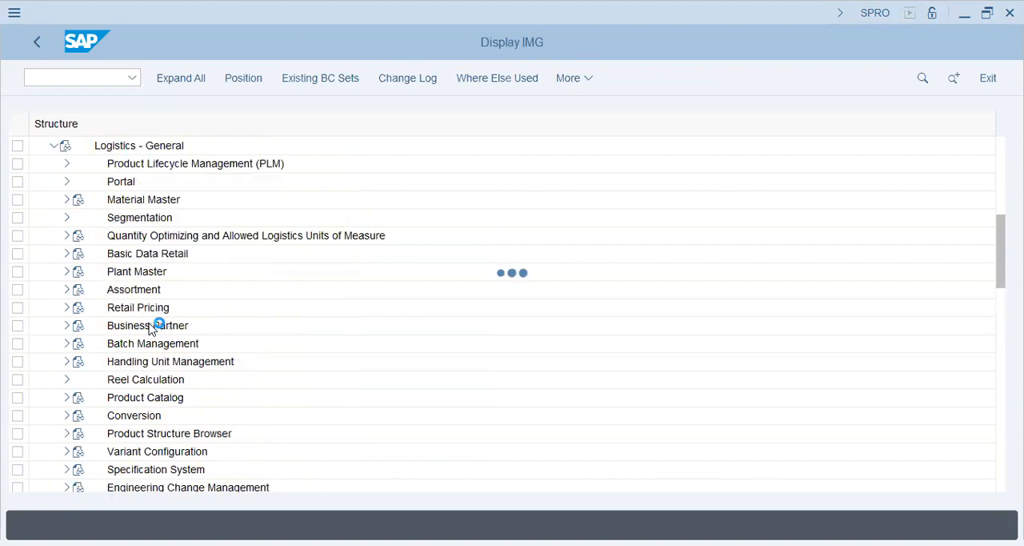
{"action": "left_click", "coordinate": [132, 220]}
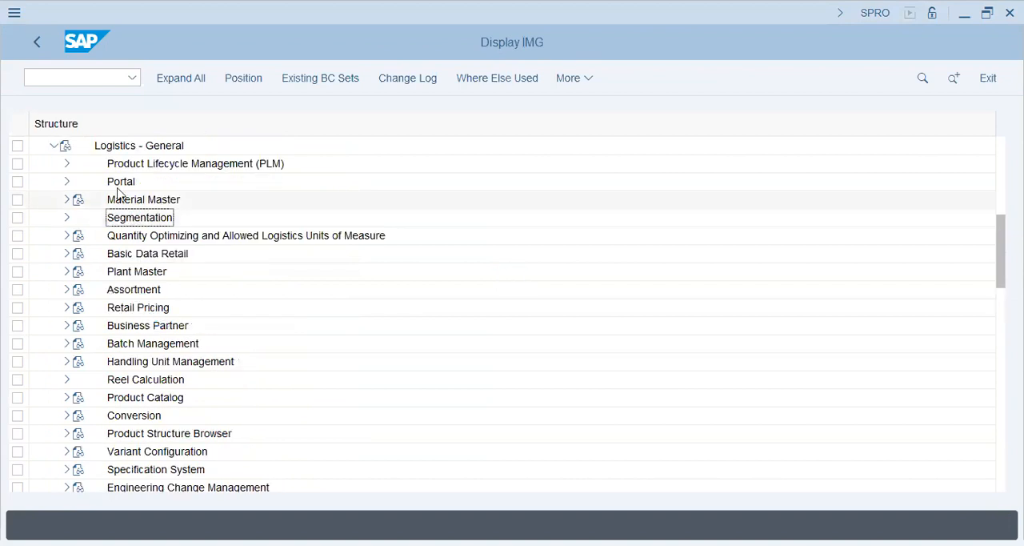
{"action": "left_click", "coordinate": [136, 272]}
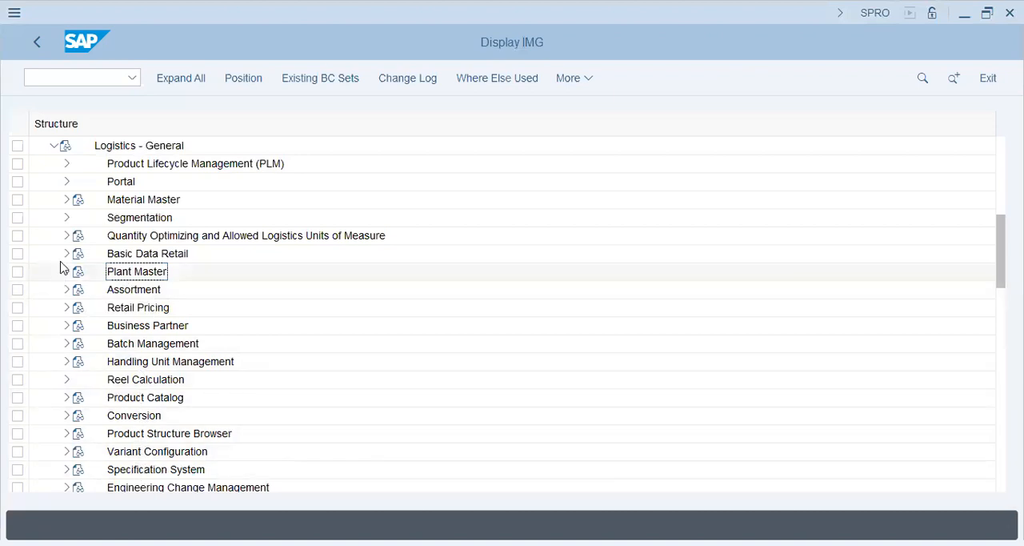
{"action": "left_click", "coordinate": [66, 200]}
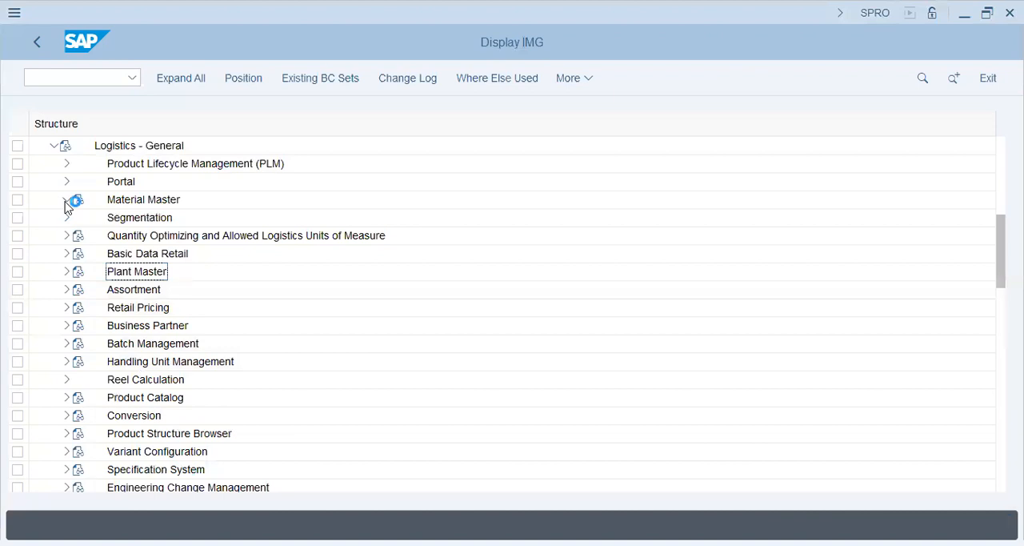
{"action": "left_click", "coordinate": [144, 293]}
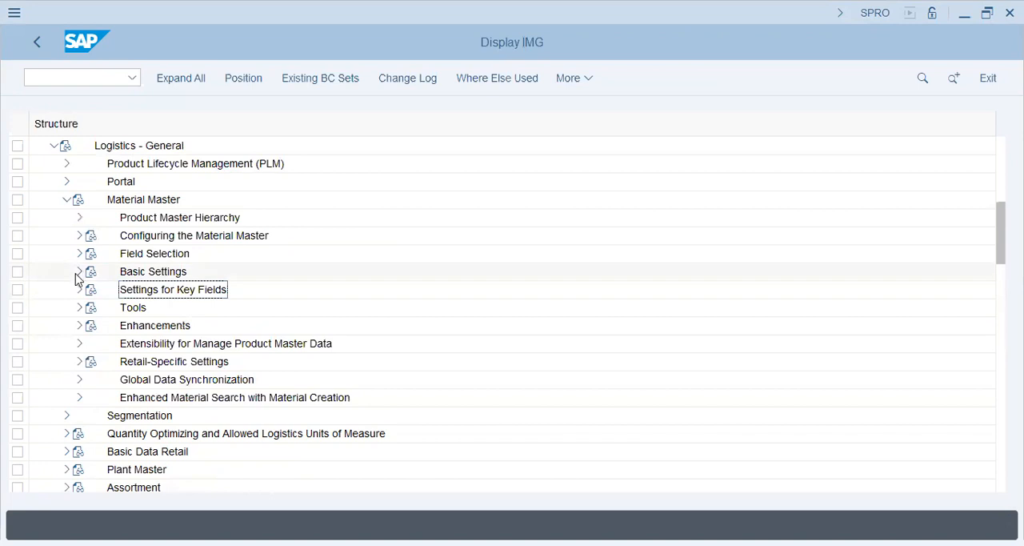
Expand Basic Settings under Material Master and open the Maintain Company Codes for Materials Management activity.
{"action": "left_click", "coordinate": [79, 273]}
{"action": "left_click", "coordinate": [204, 309]}
{"action": "left_click", "coordinate": [191, 344]}
{"action": "left_click", "coordinate": [136, 326]}
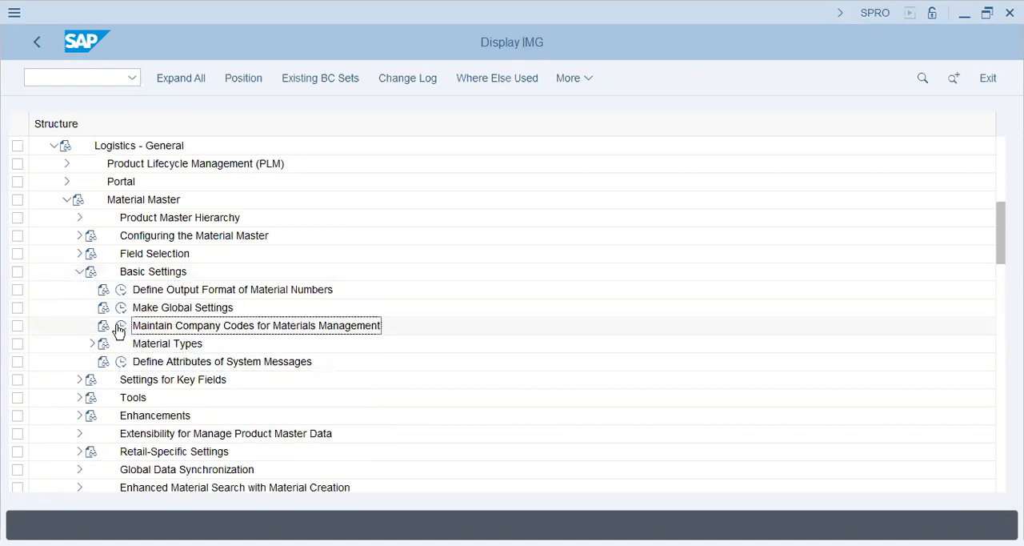
{"action": "left_click", "coordinate": [121, 326]}
{"action": "double_click", "coordinate": [326, 328]}
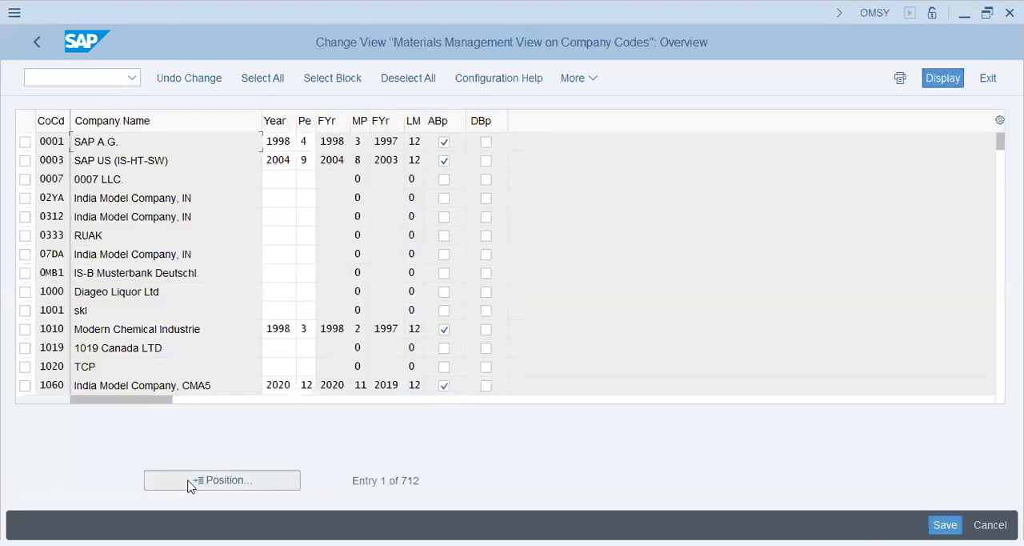
Position the company code list at entry POPG.
{"action": "left_click", "coordinate": [191, 484]}
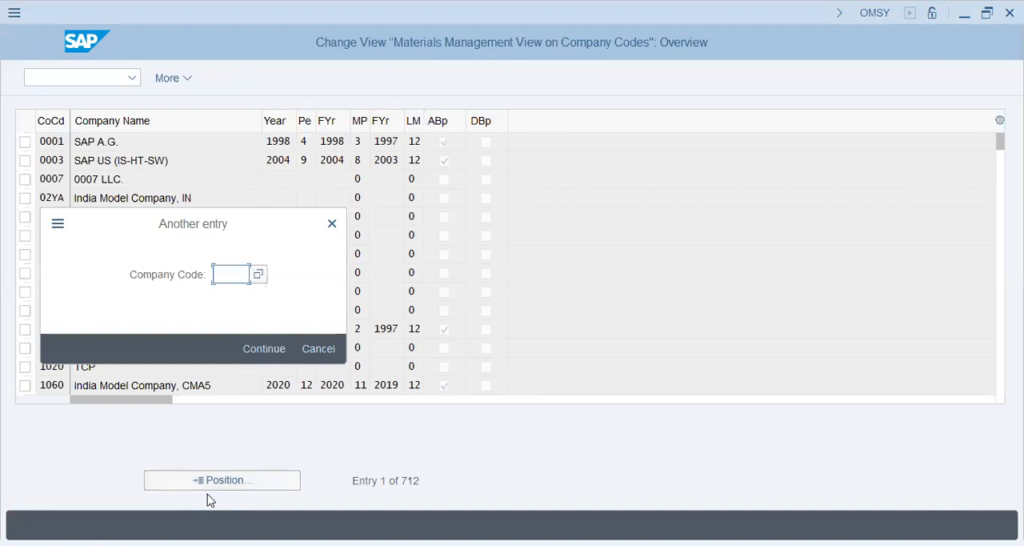
{"action": "type", "text": "popg"}
{"action": "key", "text": "Return"}
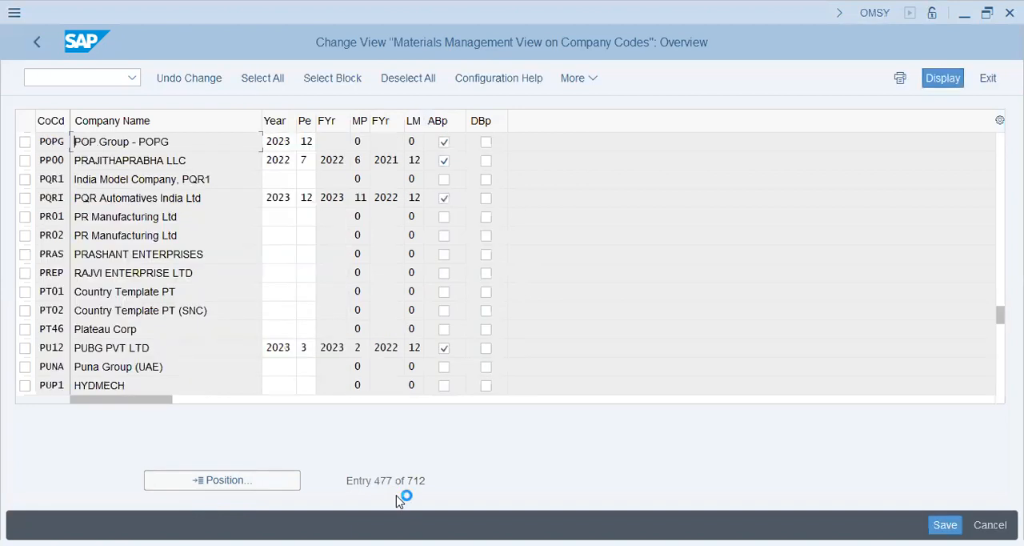
Set company code POPG's current year to 2024 and its period to 1.
{"action": "left_click", "coordinate": [307, 142]}
{"action": "left_click", "coordinate": [286, 141]}
{"action": "type", "text": "4"}
{"action": "type", "text": "1"}
{"action": "key", "text": "BackSpace"}
{"action": "type", "text": "01"}
{"action": "key", "text": "Return"}
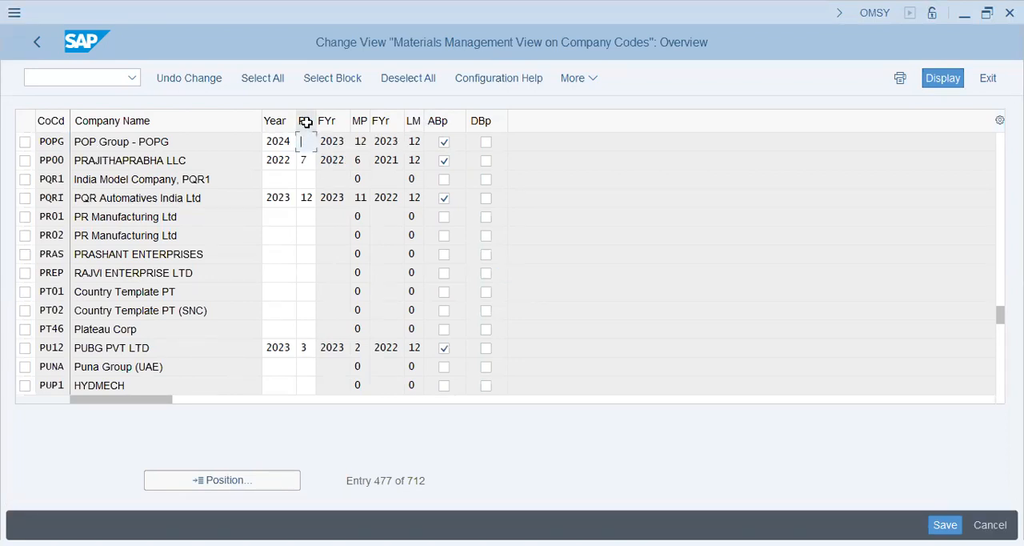
{"action": "type", "text": "1"}
{"action": "key", "text": "Tab"}
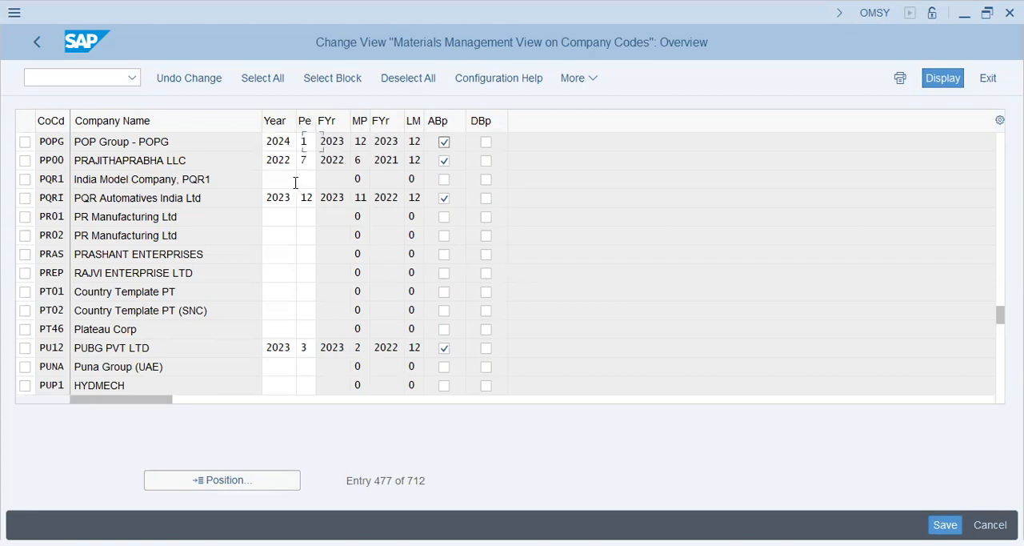
Examine POPG's previous-period year, previous-period month and last-month fields, and return to the Implementation Guide.
{"action": "key", "text": "Tab"}
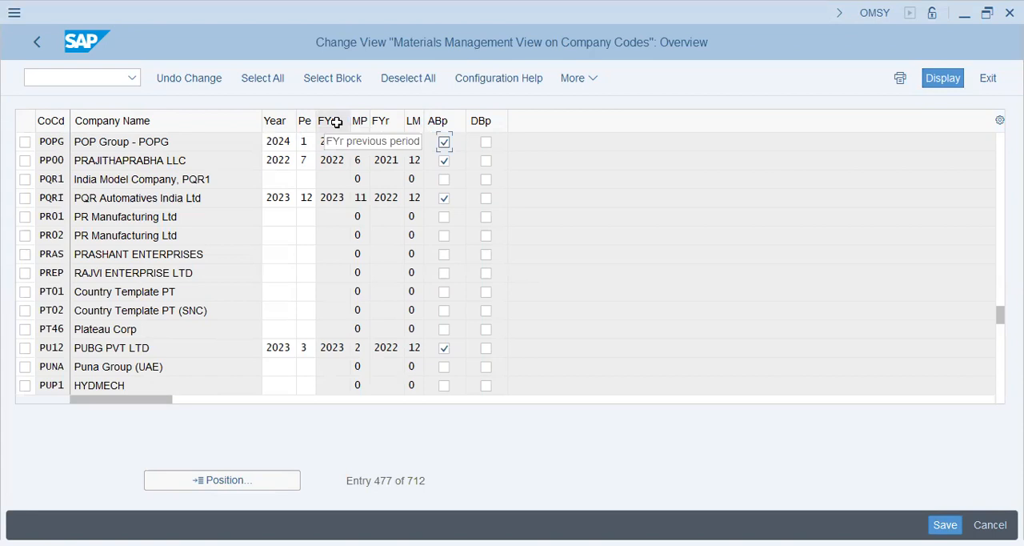
{"action": "key", "text": "shift+Tab"}
{"action": "key", "text": "shift+Tab"}
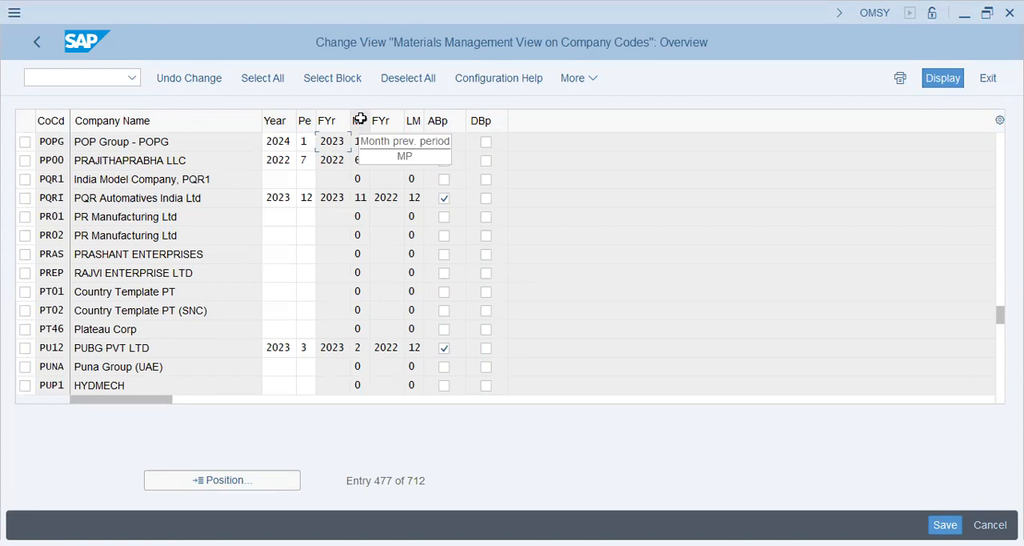
{"action": "key", "text": "Tab"}
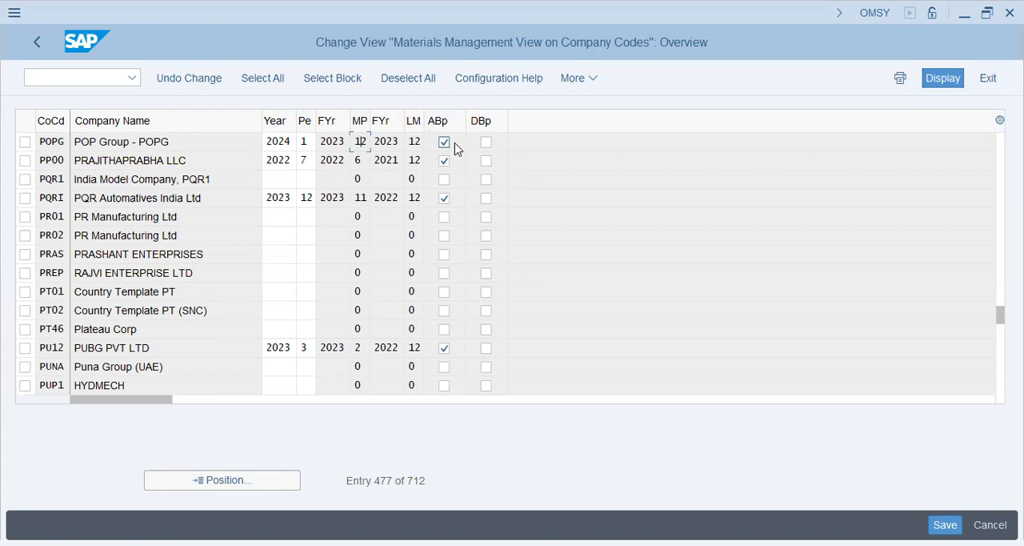
{"action": "left_click", "coordinate": [414, 141]}
{"action": "left_click", "coordinate": [337, 348]}
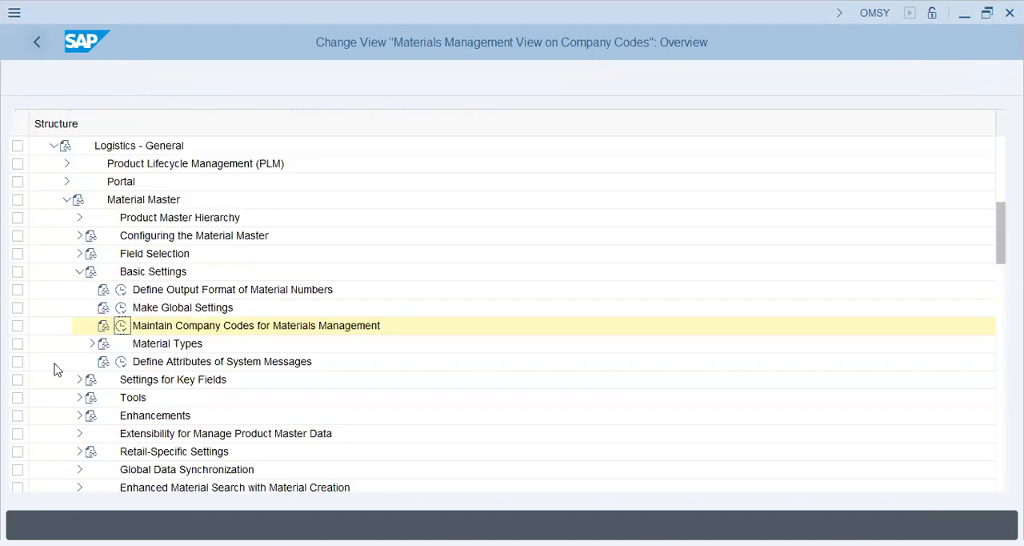
Expand Settings for Key Fields under Material Master and open the Define Material Groups activity.
{"action": "scroll", "coordinate": [78, 373], "scroll_direction": "down", "scroll_amount": 1}
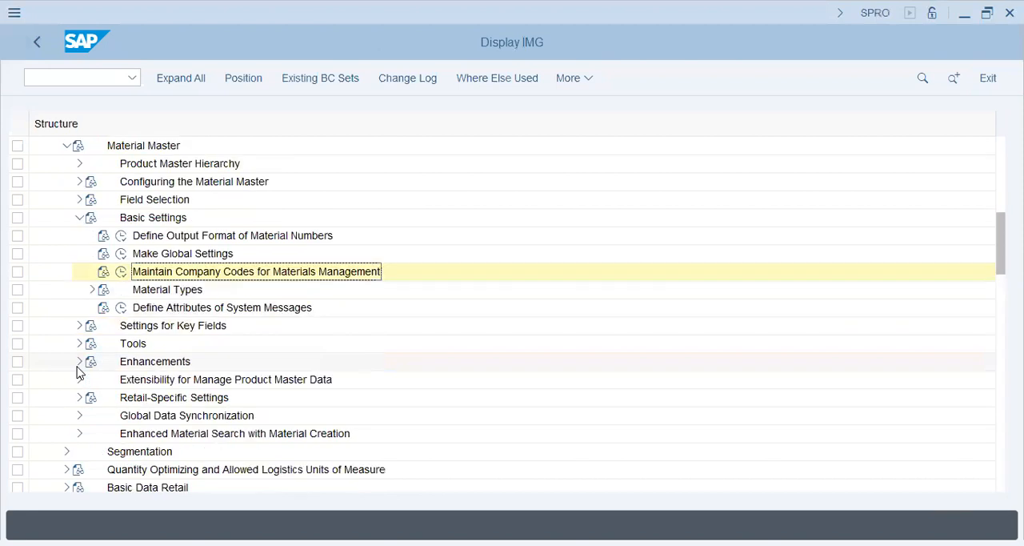
{"action": "left_click", "coordinate": [79, 326]}
{"action": "left_click", "coordinate": [169, 256]}
{"action": "left_click", "coordinate": [121, 254]}
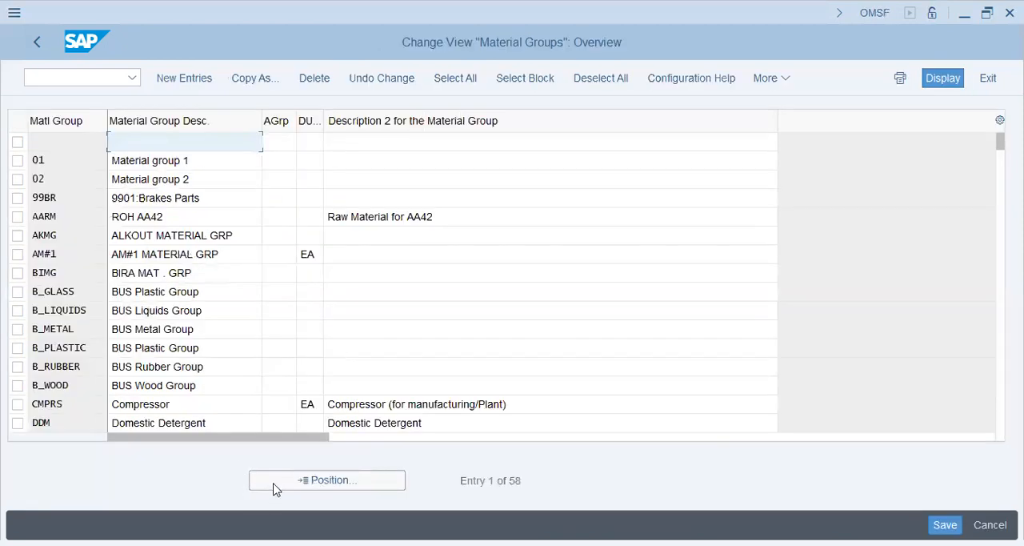
Position the material group list at popg and examine the POP Group raw material entry's code and descriptions.
{"action": "left_click", "coordinate": [273, 487]}
{"action": "type", "text": "p"}
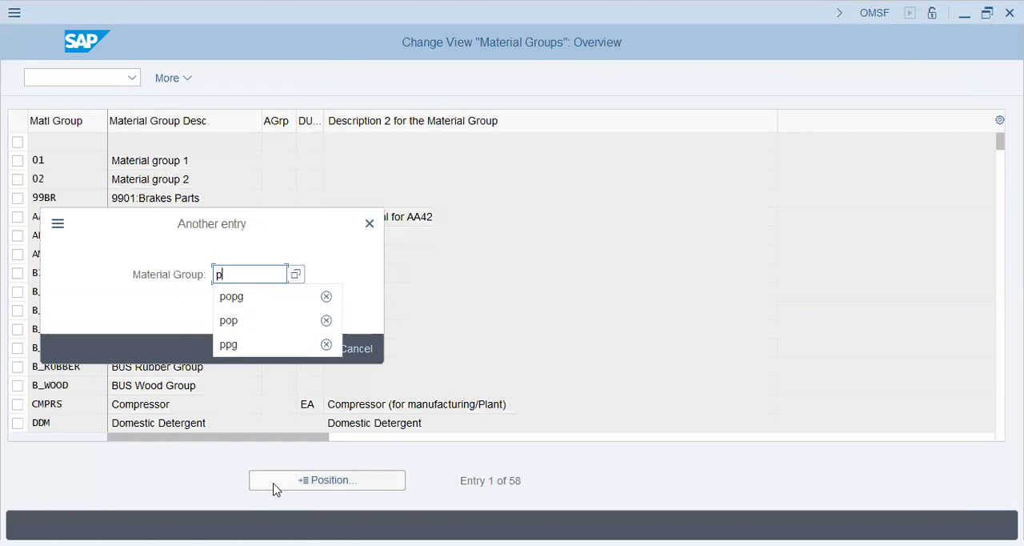
{"action": "key", "text": "Down"}
{"action": "key", "text": "Return"}
{"action": "key", "text": "Return"}
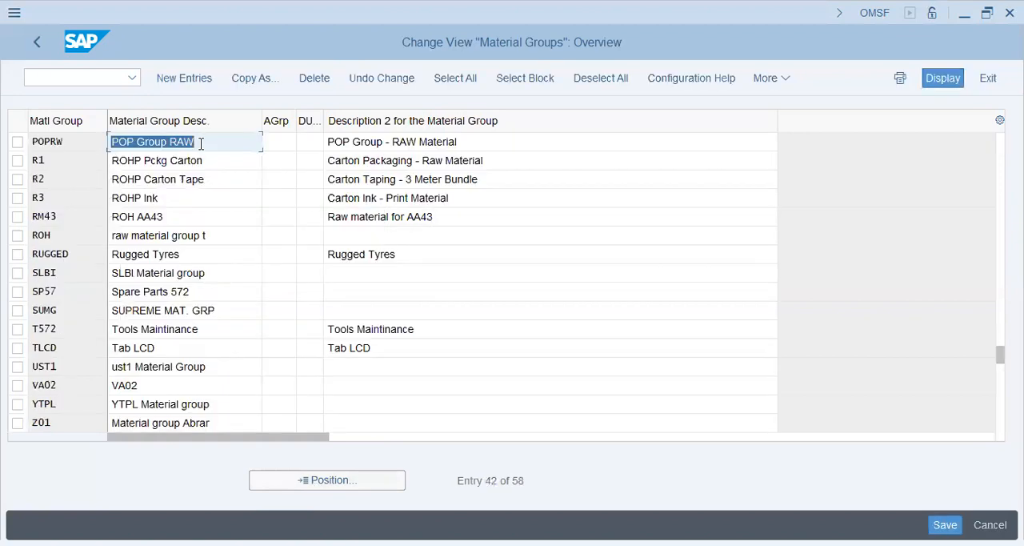
{"action": "left_click", "coordinate": [201, 143]}
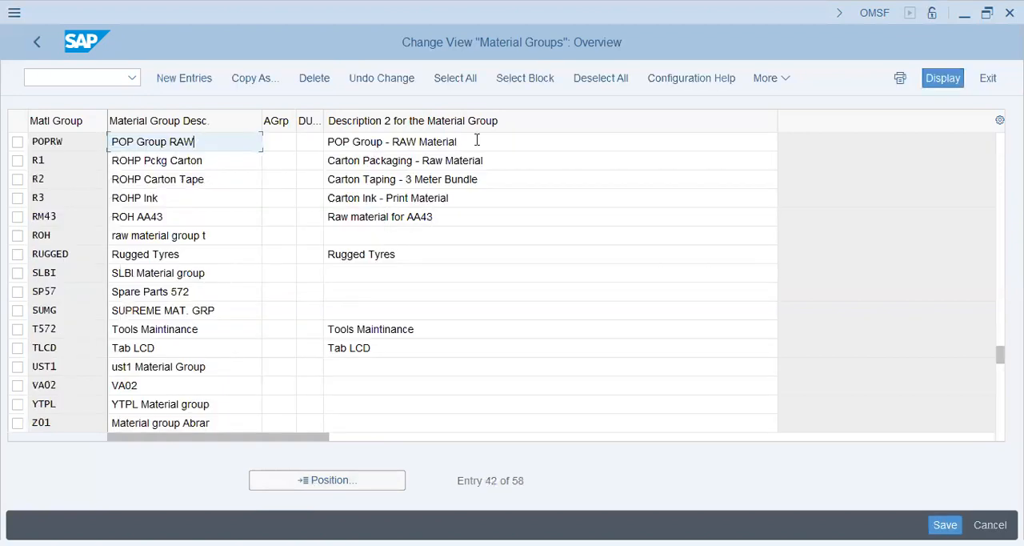
{"action": "left_click", "coordinate": [477, 140]}
{"action": "left_click", "coordinate": [77, 141]}
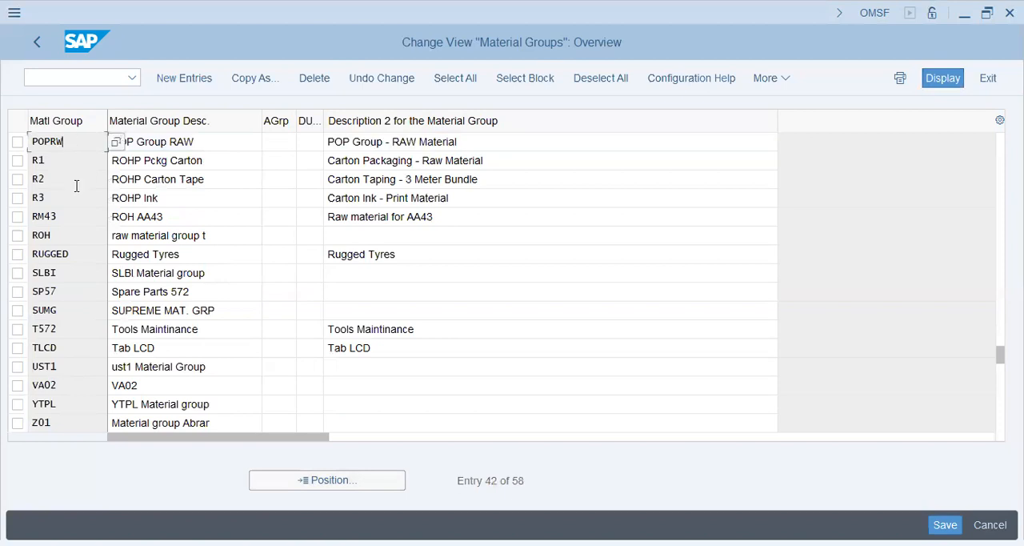
Return to the Implementation Guide, open Maintain External Material Groups and review the listed groups and descriptions.
{"action": "left_click", "coordinate": [35, 44]}
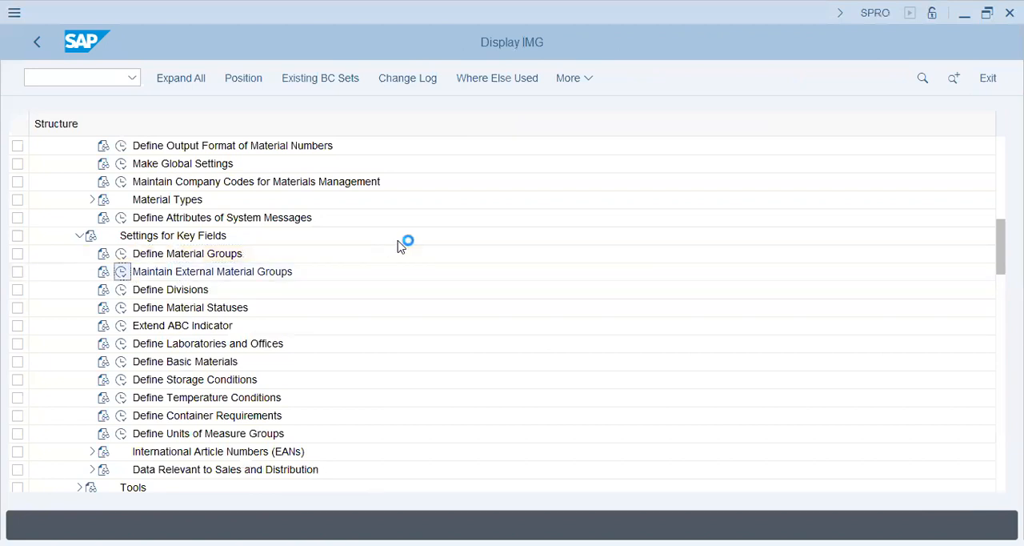
{"action": "left_click", "coordinate": [276, 248]}
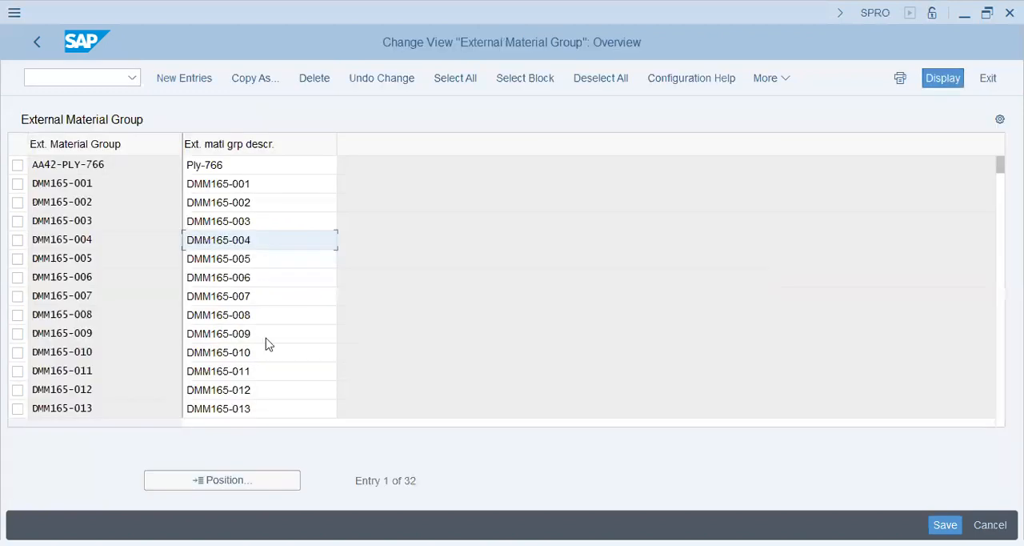
{"action": "left_click", "coordinate": [268, 370]}
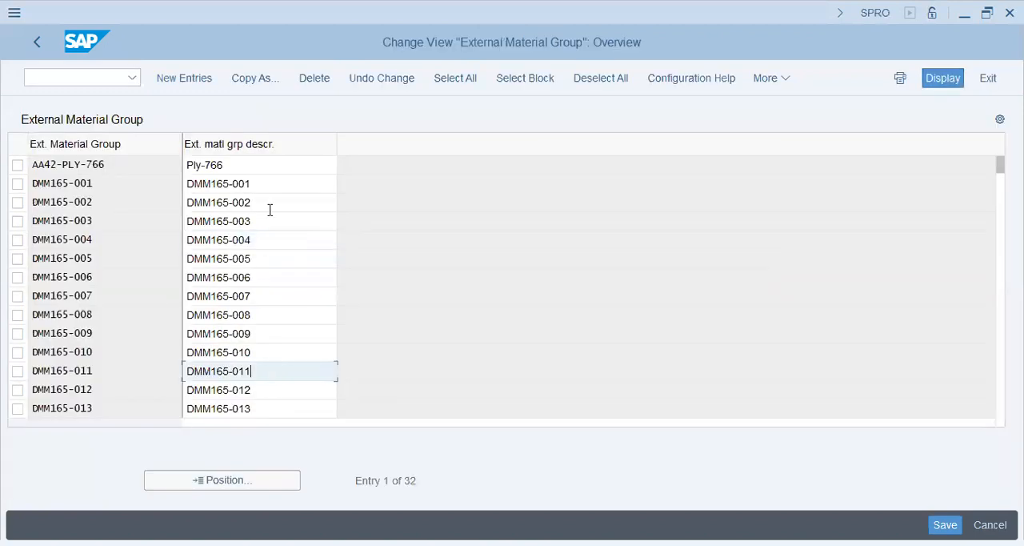
{"action": "left_click", "coordinate": [127, 179]}
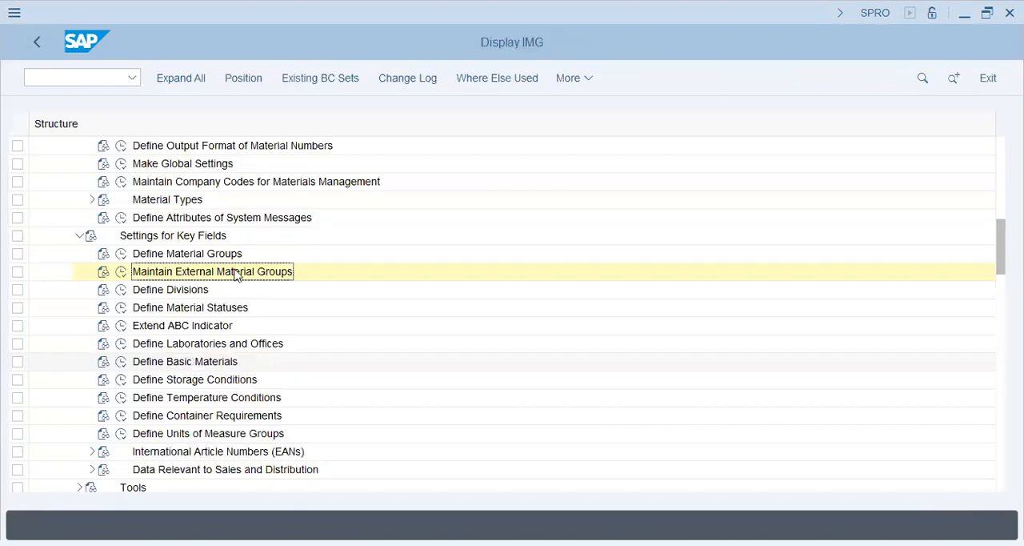
Open the Define Divisions activity, review the existing division names, and return to the Implementation Guide.
{"action": "left_click", "coordinate": [128, 294]}
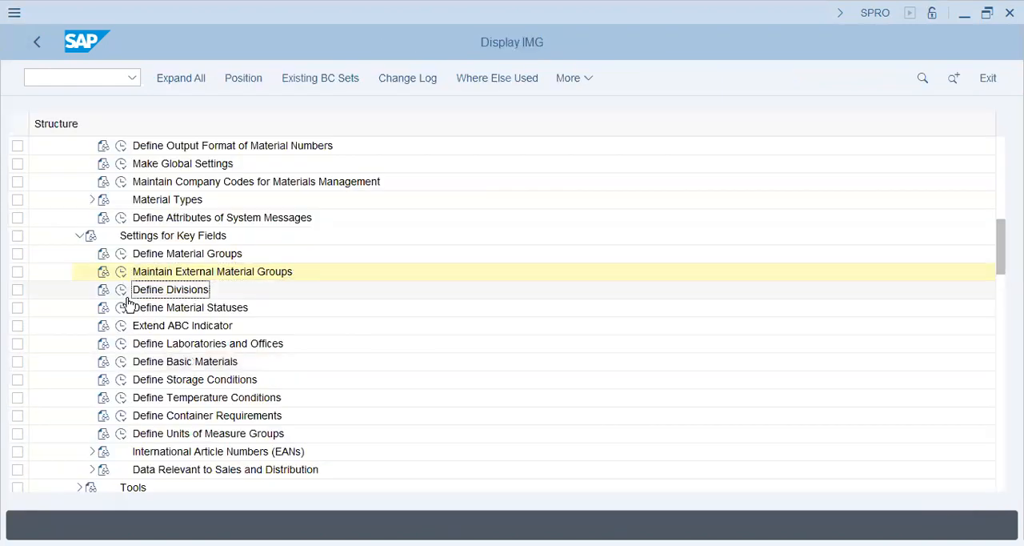
{"action": "left_click", "coordinate": [121, 291]}
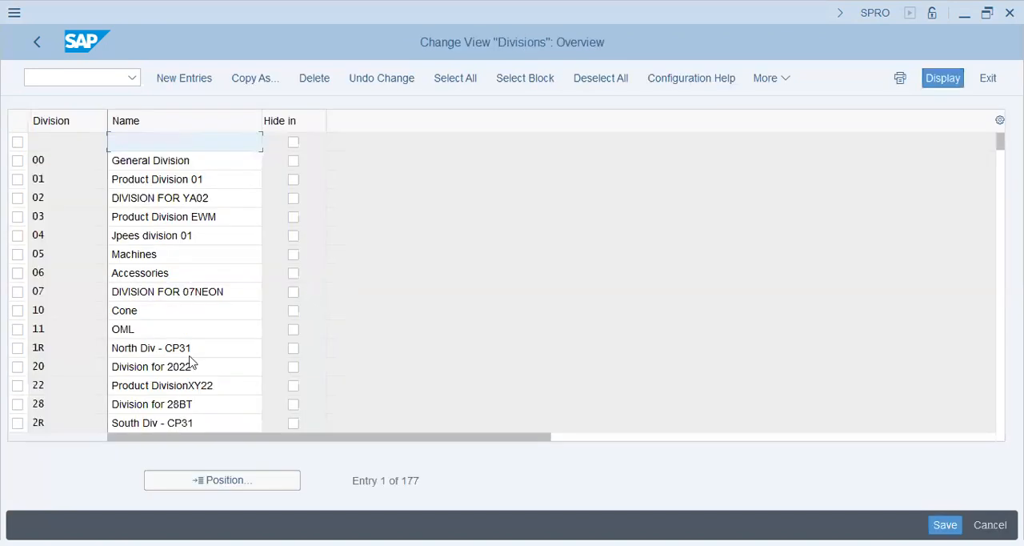
{"action": "left_click", "coordinate": [190, 355]}
{"action": "left_click", "coordinate": [184, 403]}
{"action": "left_click", "coordinate": [188, 422]}
{"action": "left_click", "coordinate": [186, 271]}
{"action": "left_click", "coordinate": [208, 177]}
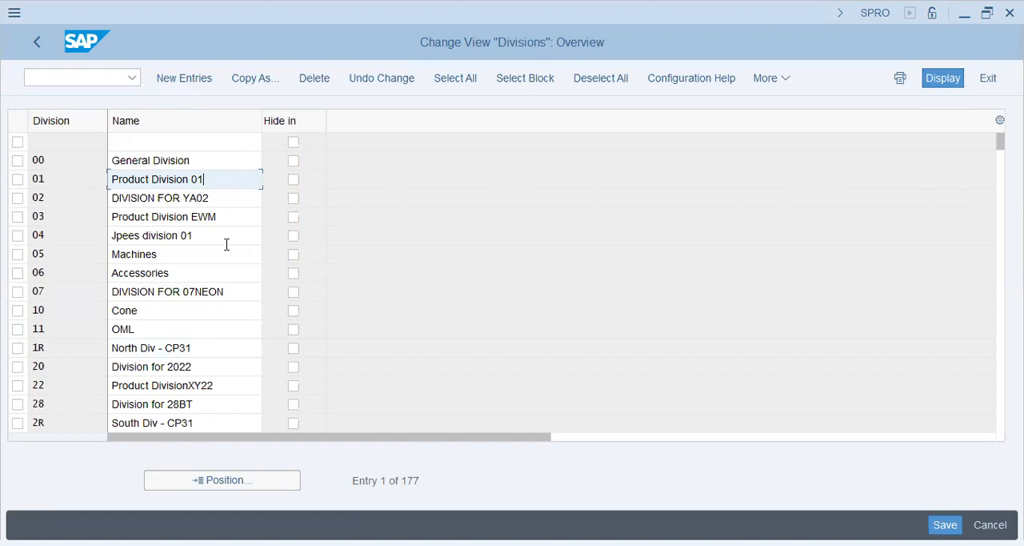
{"action": "left_click", "coordinate": [226, 334]}
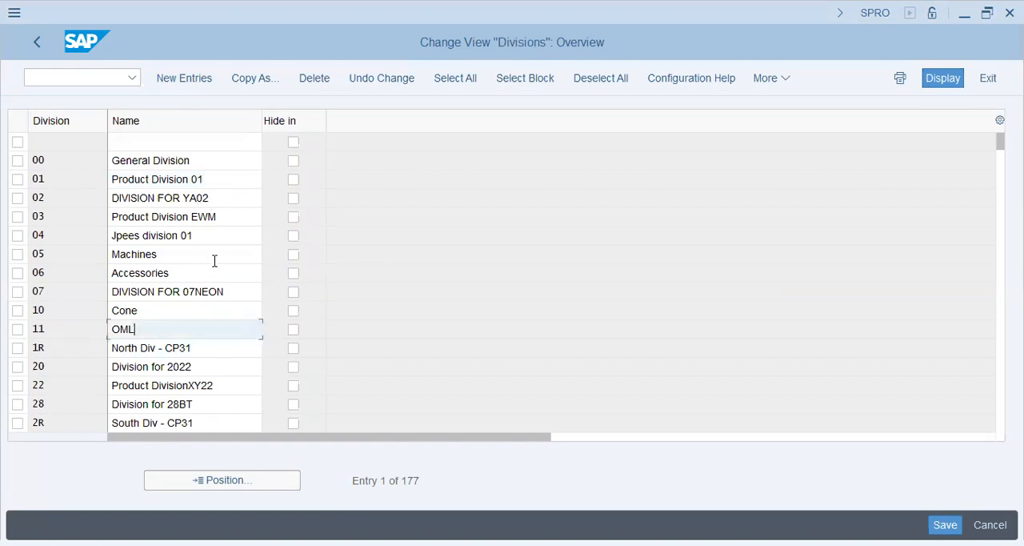
{"action": "left_click", "coordinate": [128, 262]}
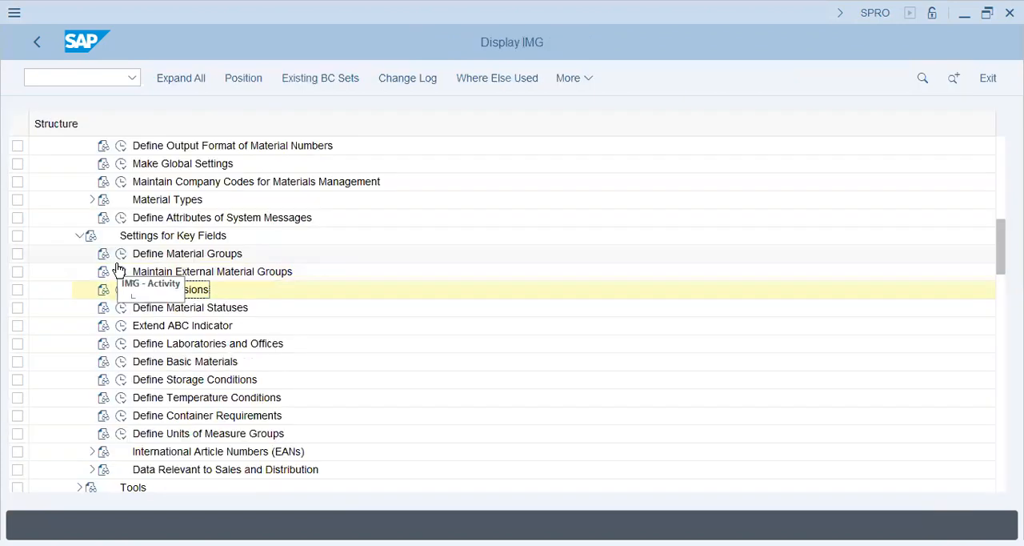
Open the Extend ABC Indicator activity and examine the descriptions of indicators A, B and C.
{"action": "left_click", "coordinate": [206, 309]}
{"action": "left_click", "coordinate": [184, 329]}
{"action": "left_click", "coordinate": [121, 325]}
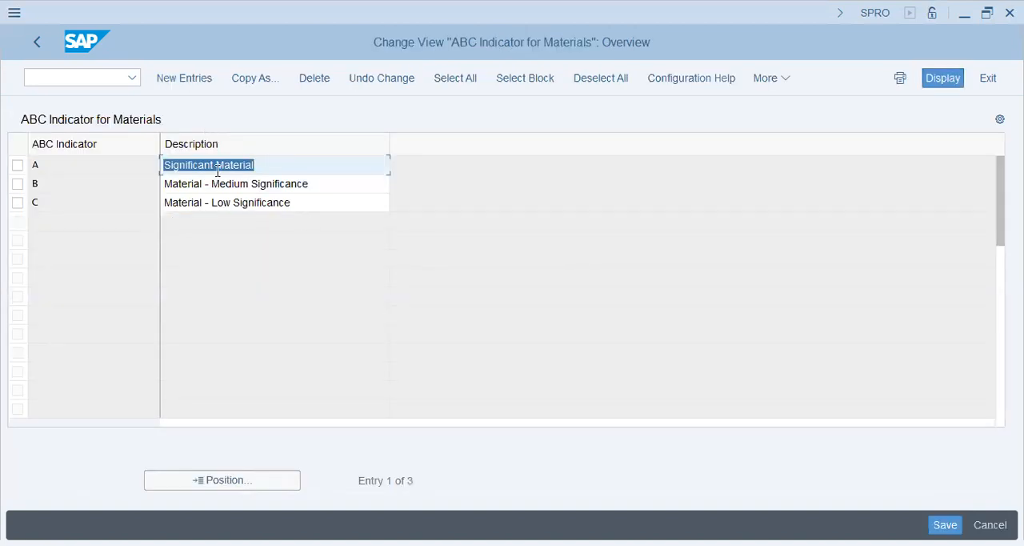
{"action": "left_click", "coordinate": [217, 170]}
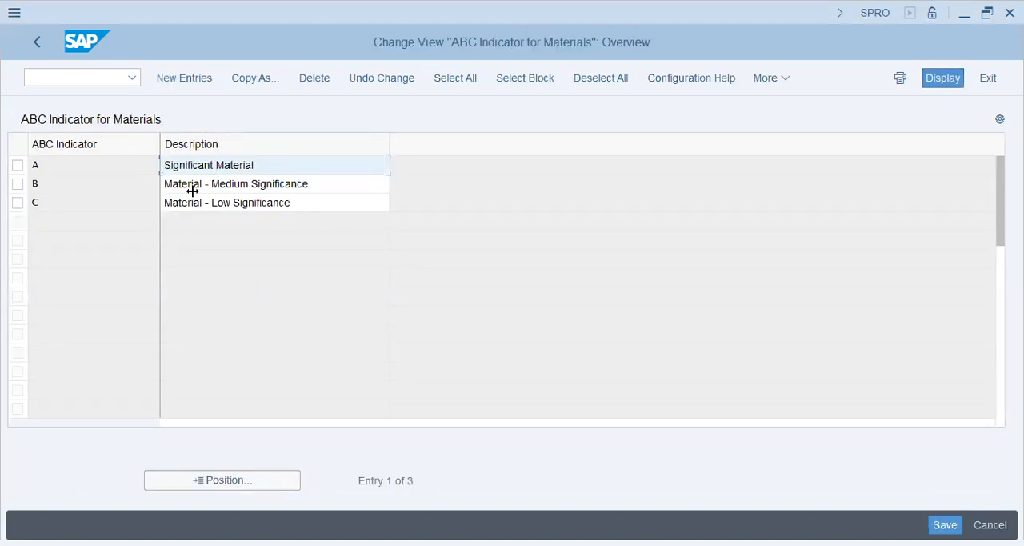
{"action": "left_click_drag", "start_coordinate": [164, 168], "coordinate": [452, 203]}
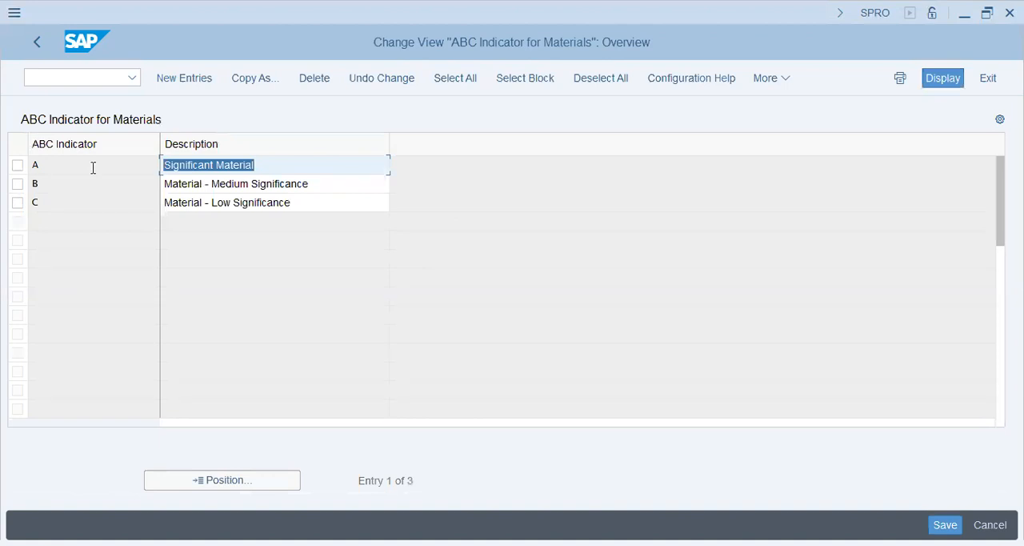
{"action": "key", "text": "Tab"}
{"action": "key", "text": "Tab"}
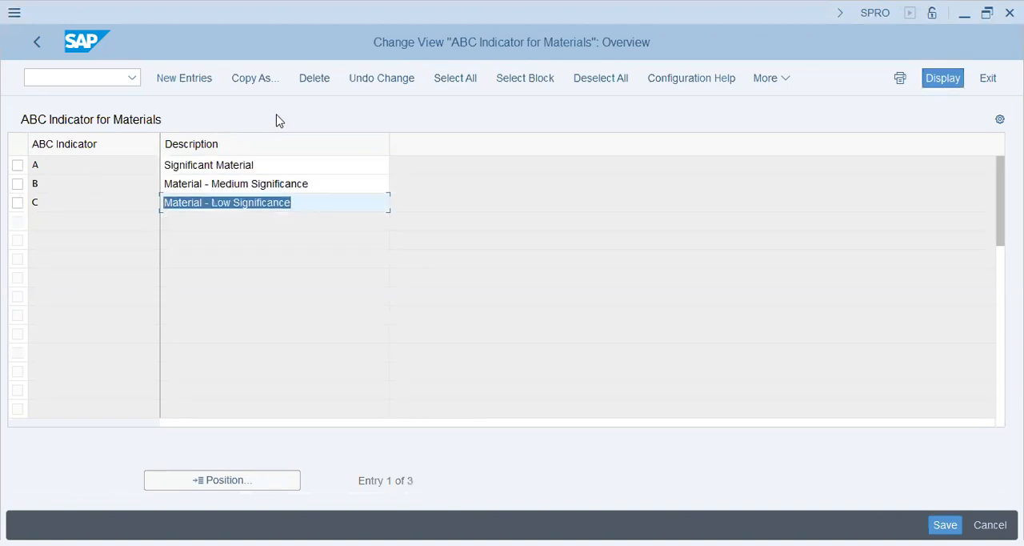
Compare the descriptions of ABC indicators A, B and C entry by entry in the ABC Indicator for Materials table.
{"action": "left_click", "coordinate": [328, 188]}
{"action": "left_click", "coordinate": [330, 197]}
{"action": "left_click", "coordinate": [338, 185]}
{"action": "left_click", "coordinate": [342, 165]}
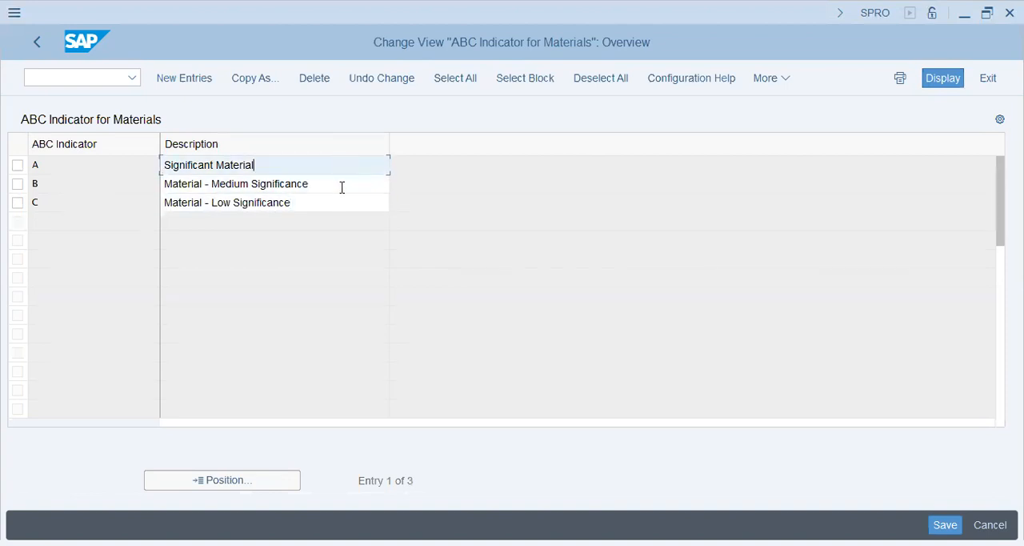
{"action": "left_click", "coordinate": [341, 187]}
{"action": "left_click", "coordinate": [341, 199]}
{"action": "left_click", "coordinate": [346, 184]}
{"action": "left_click", "coordinate": [343, 199]}
{"action": "left_click", "coordinate": [343, 189]}
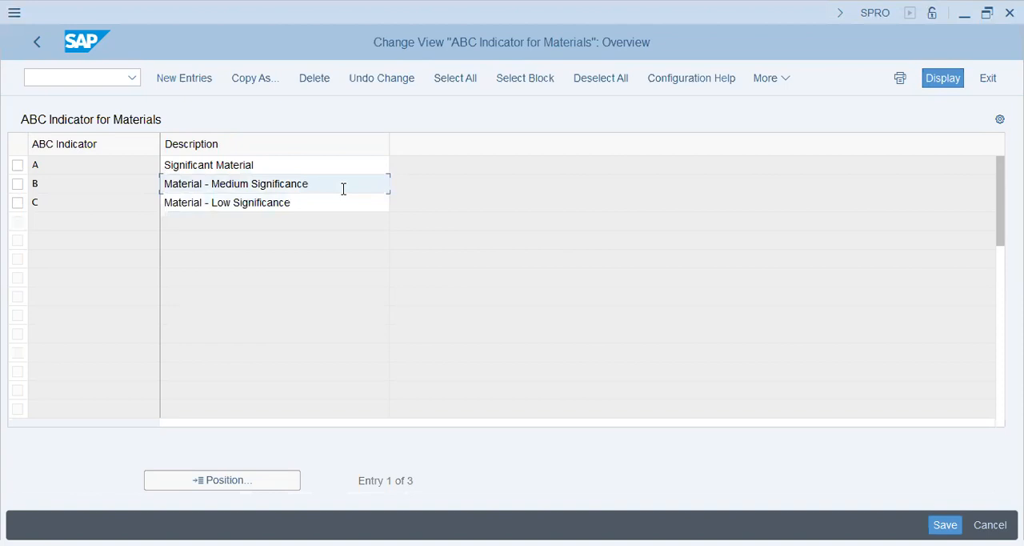
{"action": "left_click", "coordinate": [261, 199]}
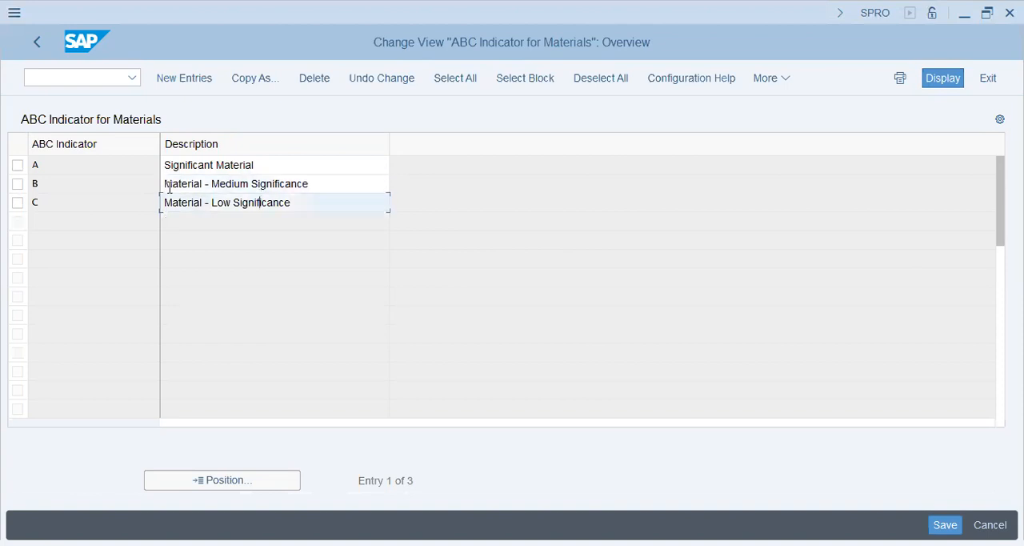
{"action": "left_click_drag", "start_coordinate": [238, 200], "coordinate": [148, 165]}
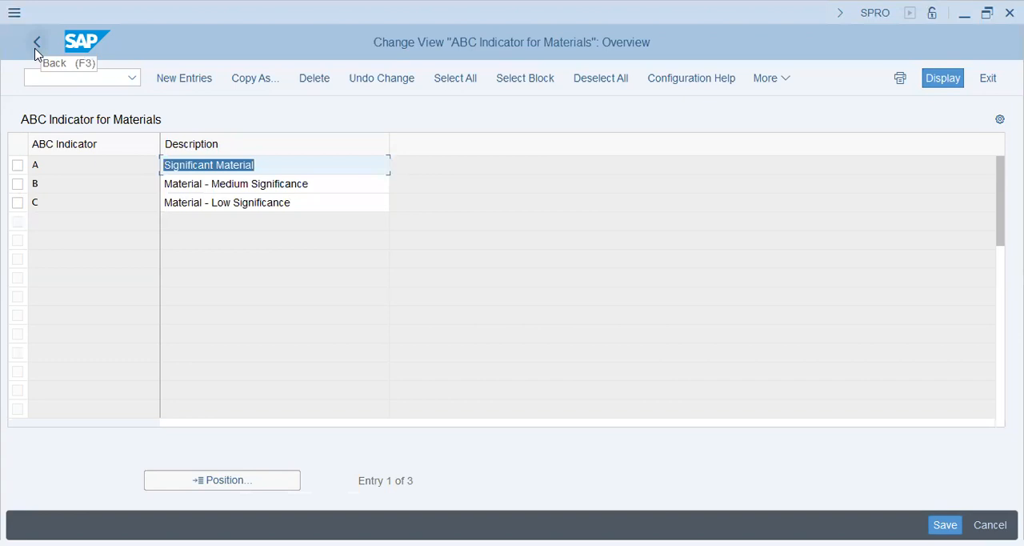
Review the significant and low-significance material descriptions for indicators A and C, and return to the Implementation Guide.
{"action": "left_click", "coordinate": [285, 174]}
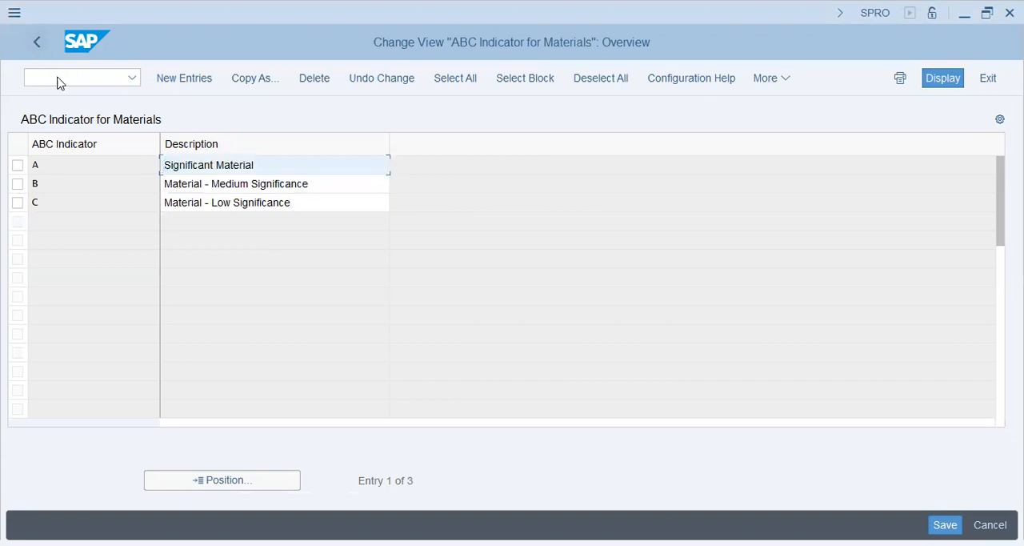
{"action": "left_click_drag", "start_coordinate": [261, 164], "coordinate": [111, 166]}
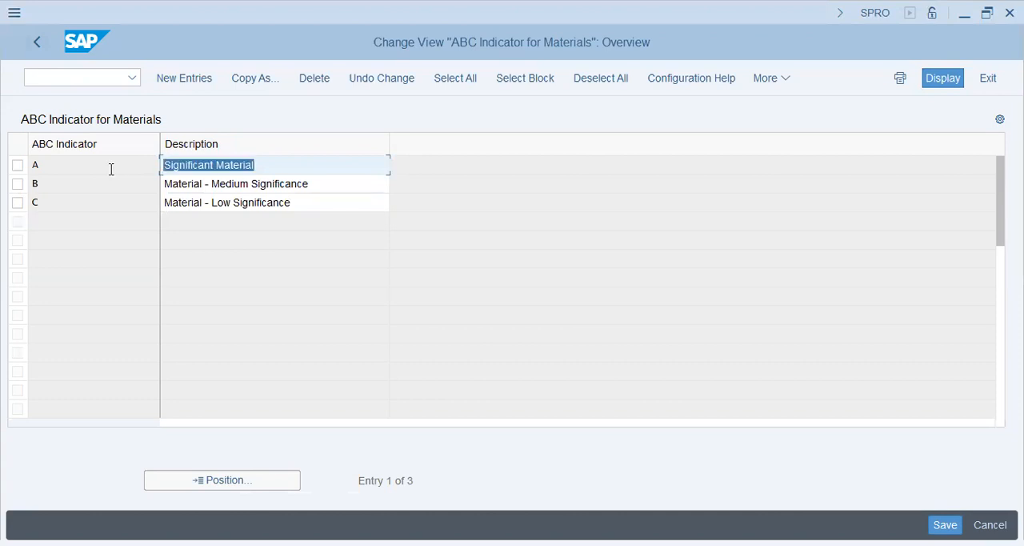
{"action": "left_click", "coordinate": [262, 165]}
{"action": "left_click_drag", "start_coordinate": [263, 169], "coordinate": [96, 166]}
{"action": "left_click", "coordinate": [278, 161]}
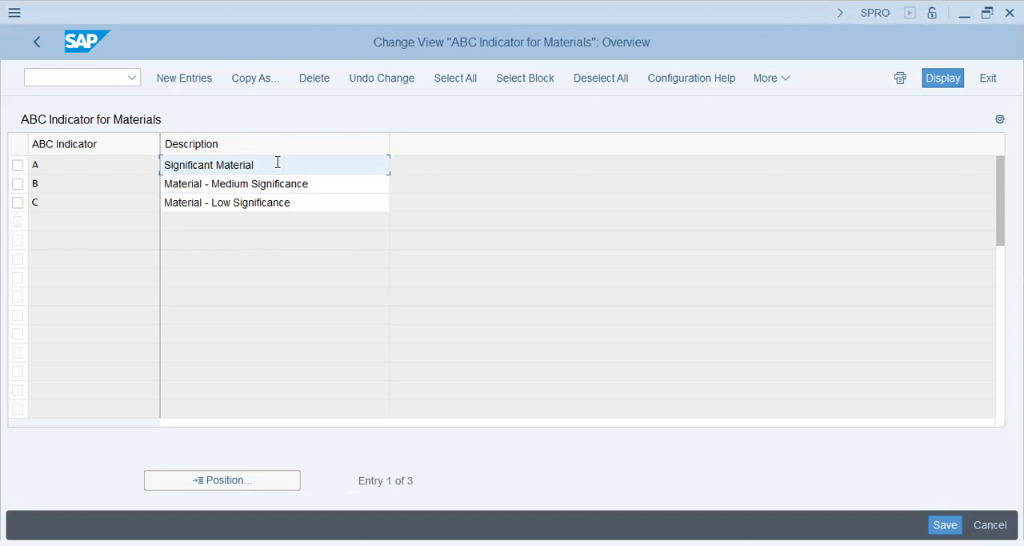
{"action": "left_click_drag", "start_coordinate": [278, 165], "coordinate": [123, 161]}
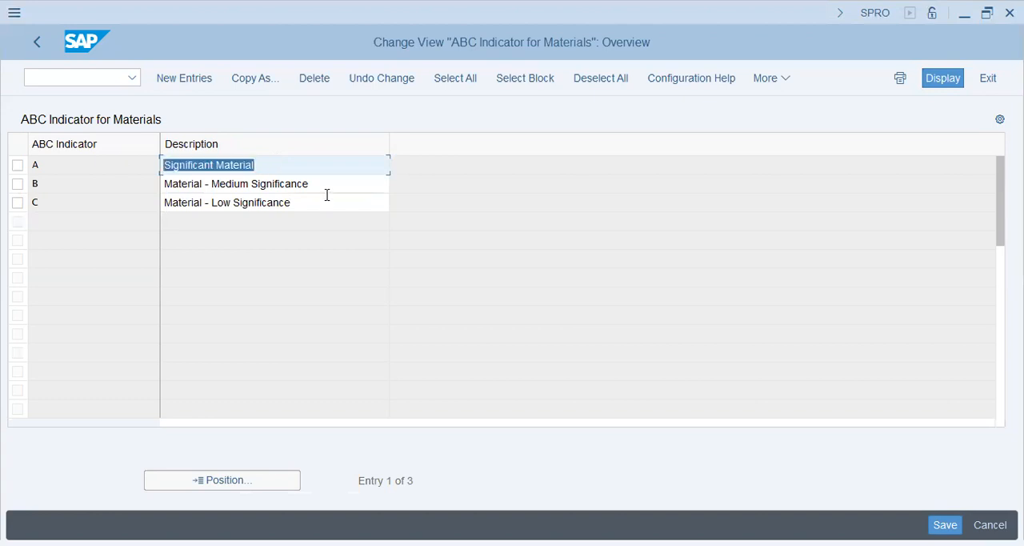
{"action": "left_click_drag", "start_coordinate": [327, 196], "coordinate": [56, 198]}
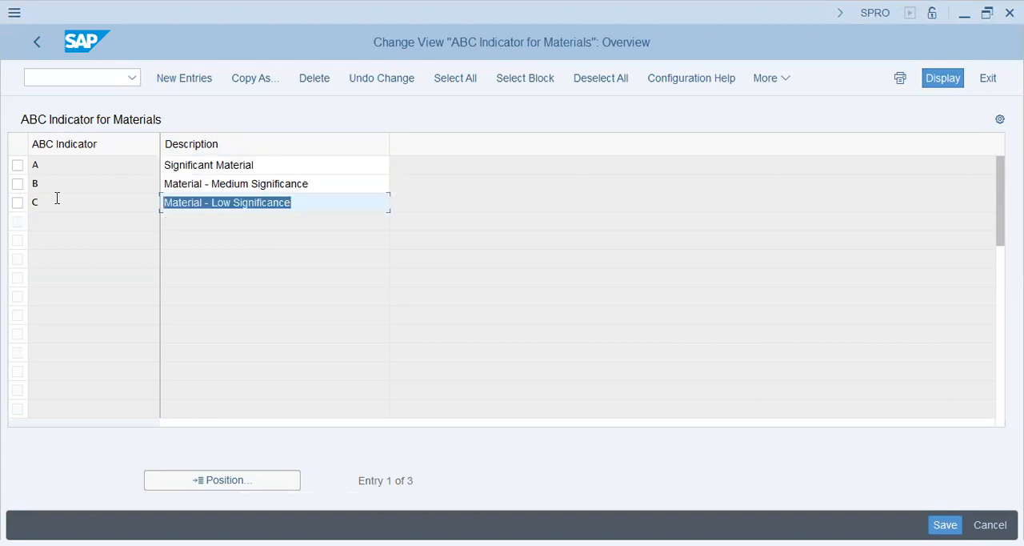
{"action": "left_click", "coordinate": [30, 46]}
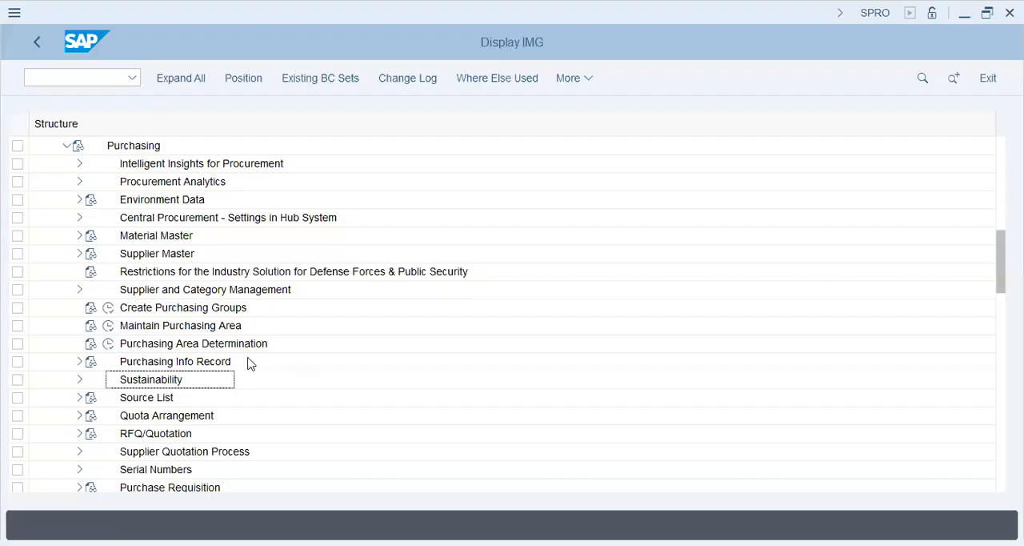
Expand the Source List node under Purchasing to view its configuration activities.
{"action": "left_click", "coordinate": [156, 398]}
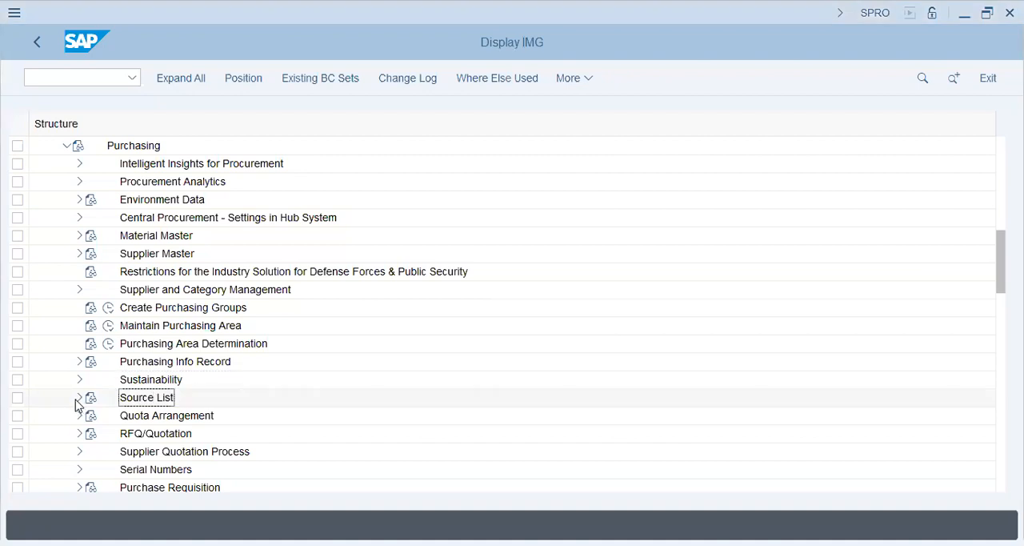
{"action": "scroll", "coordinate": [77, 404], "scroll_direction": "down", "scroll_amount": 3}
{"action": "left_click", "coordinate": [78, 344]}
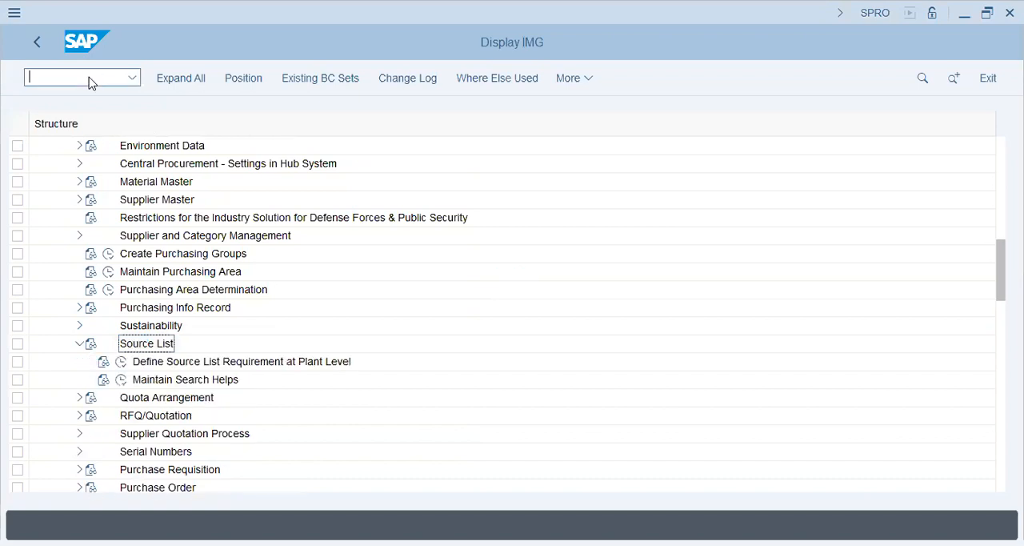
Open a new session at SAP Easy Access and expand Logistics > Materials Management in the SAP Menu tree.
{"action": "type", "text": "/o#"}
{"action": "key", "text": "BackSpace"}
{"action": "key", "text": "Return"}
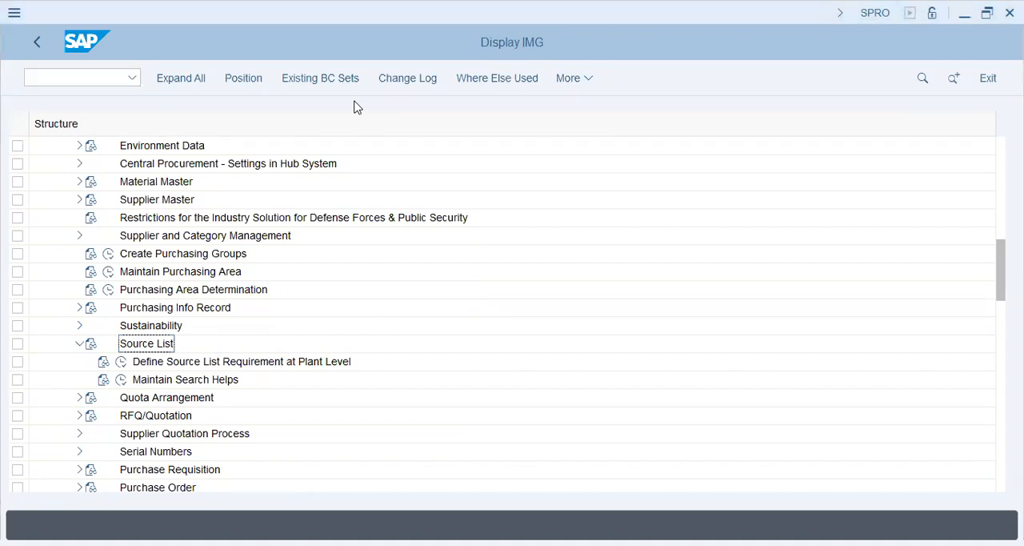
{"action": "left_click", "coordinate": [180, 272]}
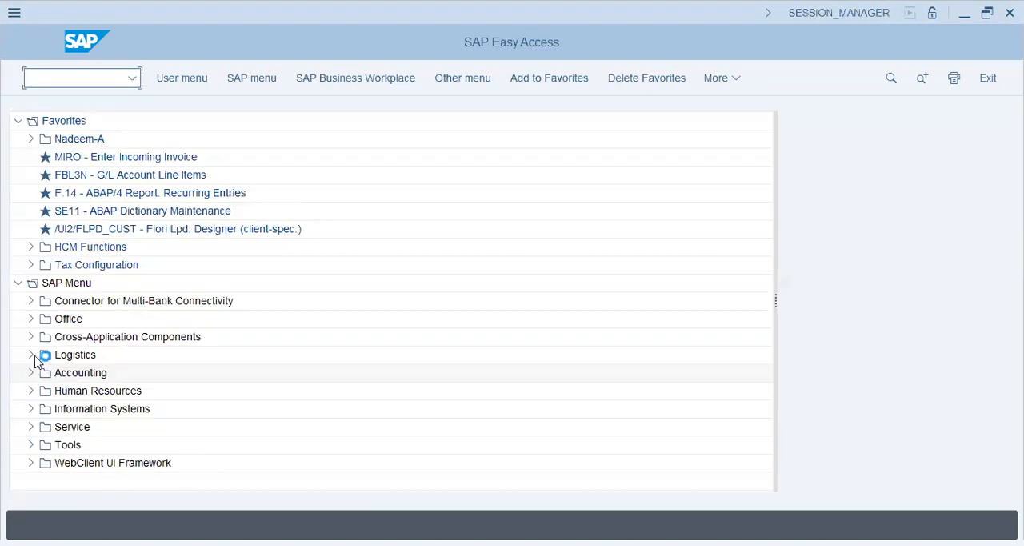
{"action": "left_click", "coordinate": [31, 355]}
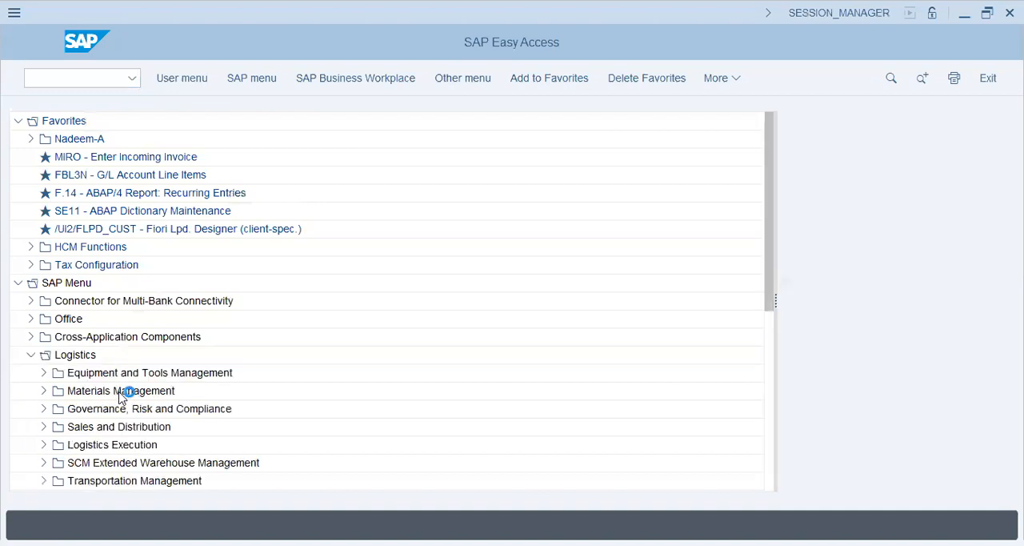
{"action": "left_click", "coordinate": [43, 391]}
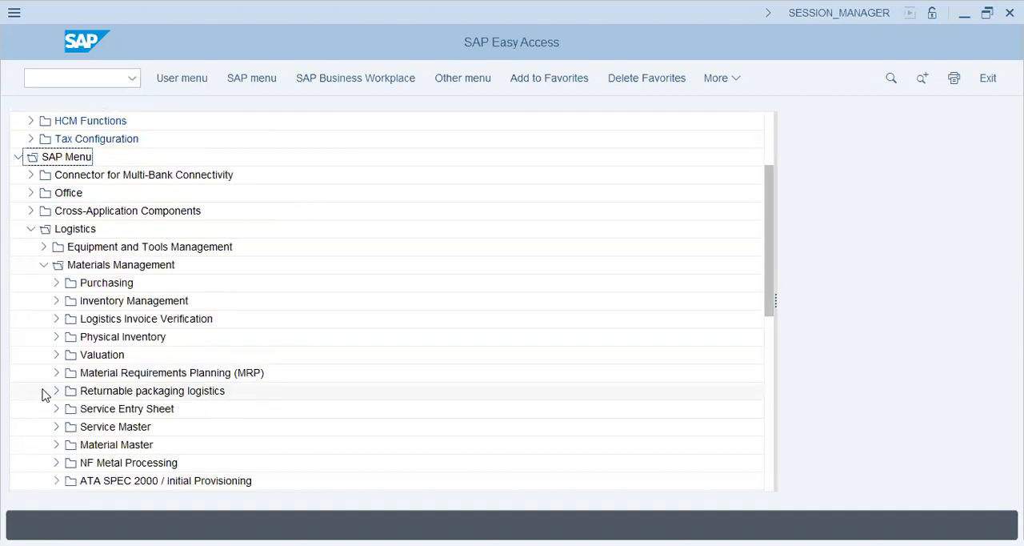
{"action": "left_click", "coordinate": [55, 446]}
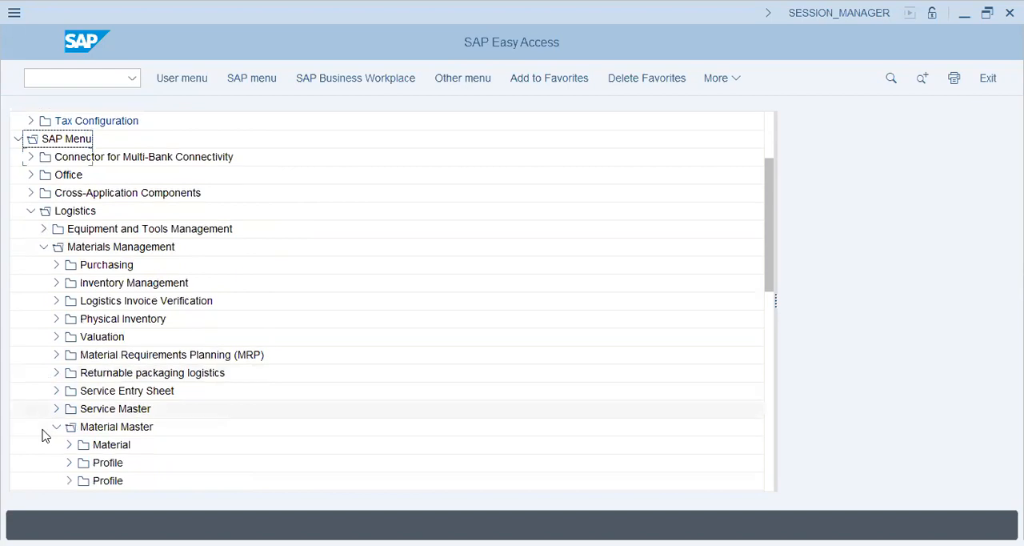
{"action": "scroll", "coordinate": [44, 432], "scroll_direction": "down", "scroll_amount": 3}
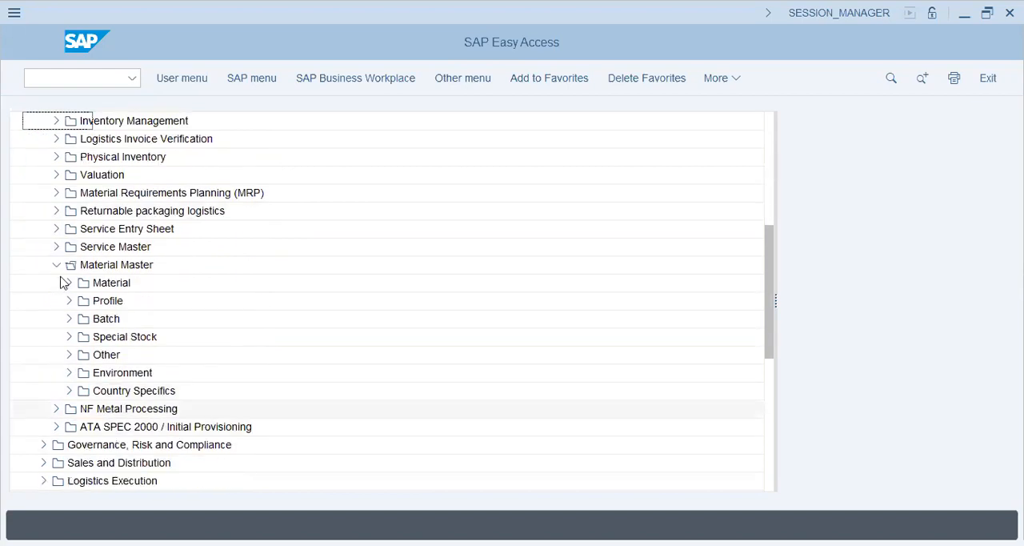
{"action": "left_click", "coordinate": [57, 265]}
{"action": "scroll", "coordinate": [56, 284], "scroll_direction": "up", "scroll_amount": 2}
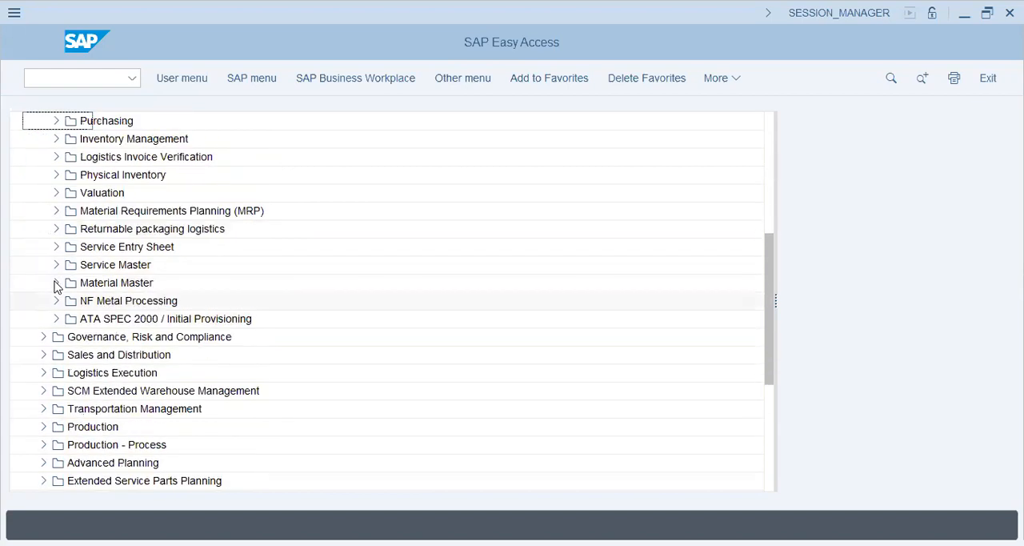
{"action": "scroll", "coordinate": [56, 286], "scroll_direction": "up", "scroll_amount": 2}
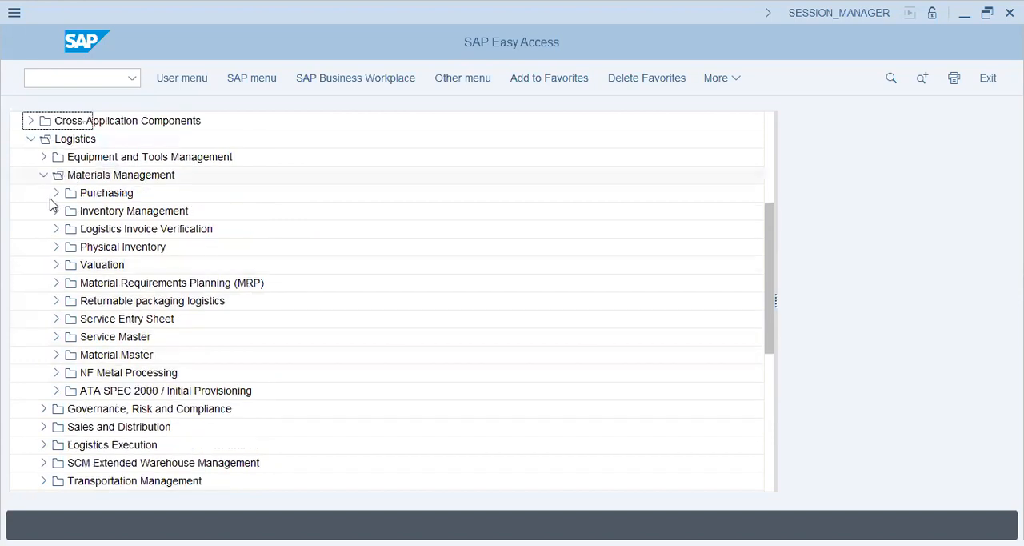
Open the Maintain Source List transaction (ME01) from Source List in the Purchasing master data.
{"action": "left_click", "coordinate": [56, 194]}
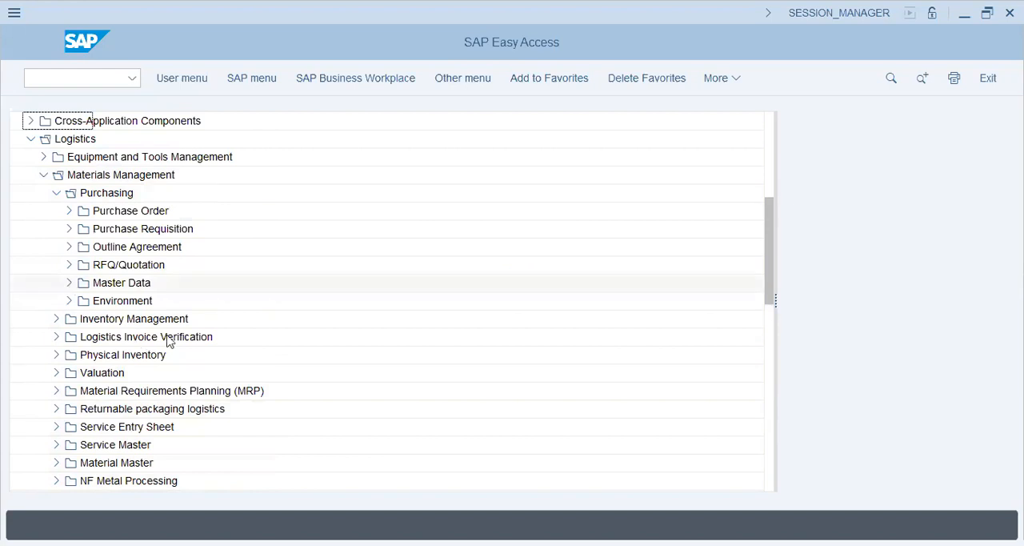
{"action": "left_click", "coordinate": [87, 250]}
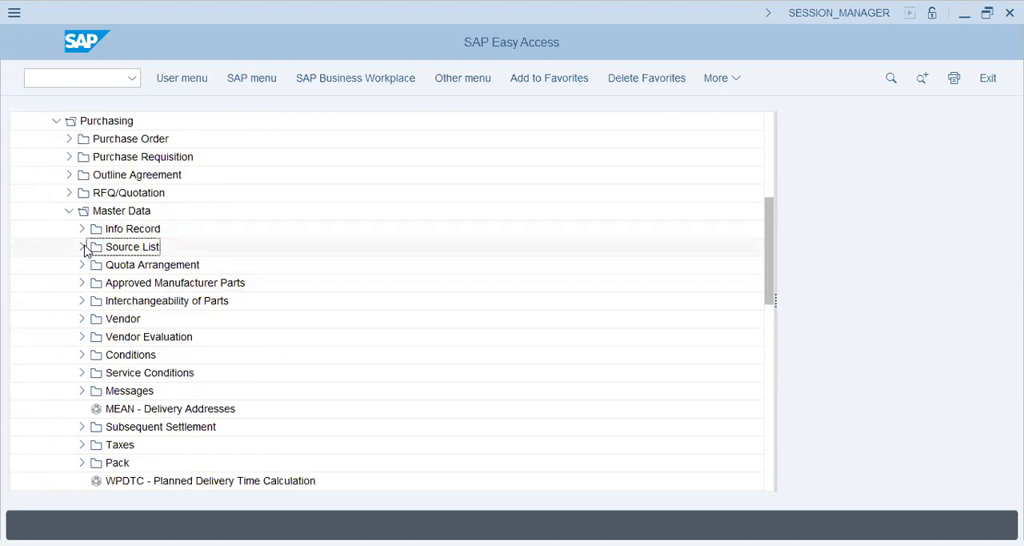
{"action": "left_click", "coordinate": [170, 269]}
{"action": "double_click", "coordinate": [186, 265]}
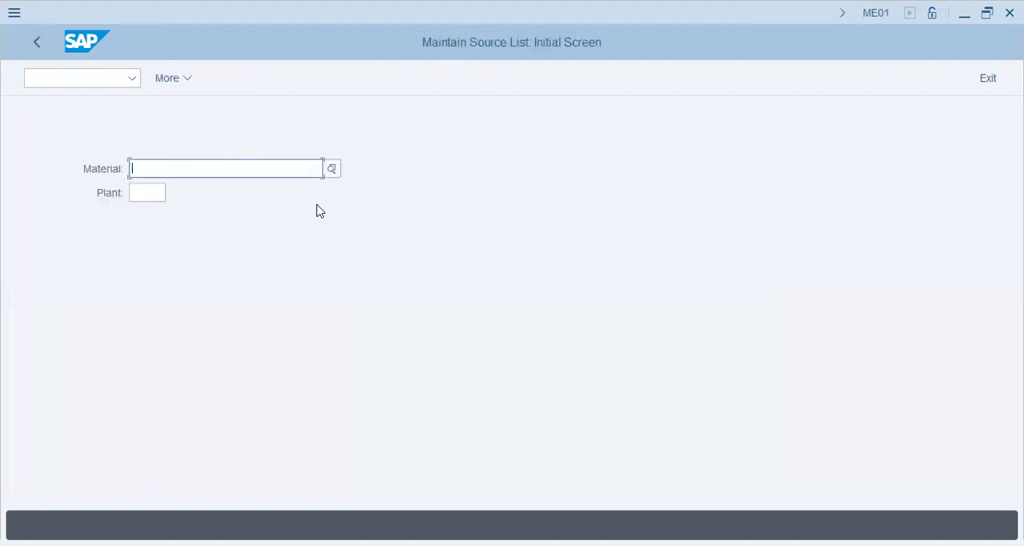
Set the plant to aa42 on the Maintain Source List initial screen.
{"action": "left_click", "coordinate": [131, 195]}
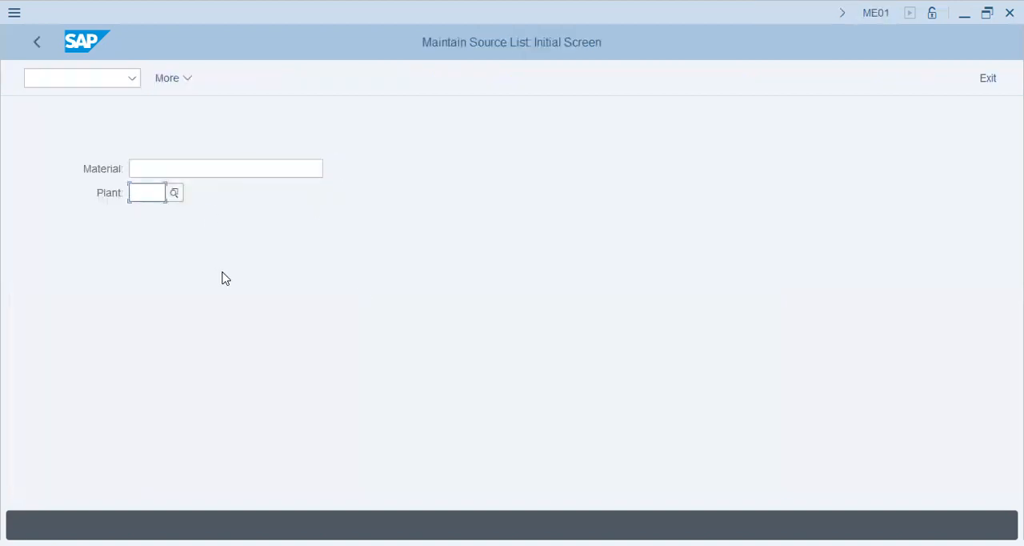
{"action": "type", "text": "aa42"}
{"action": "left_click", "coordinate": [212, 168]}
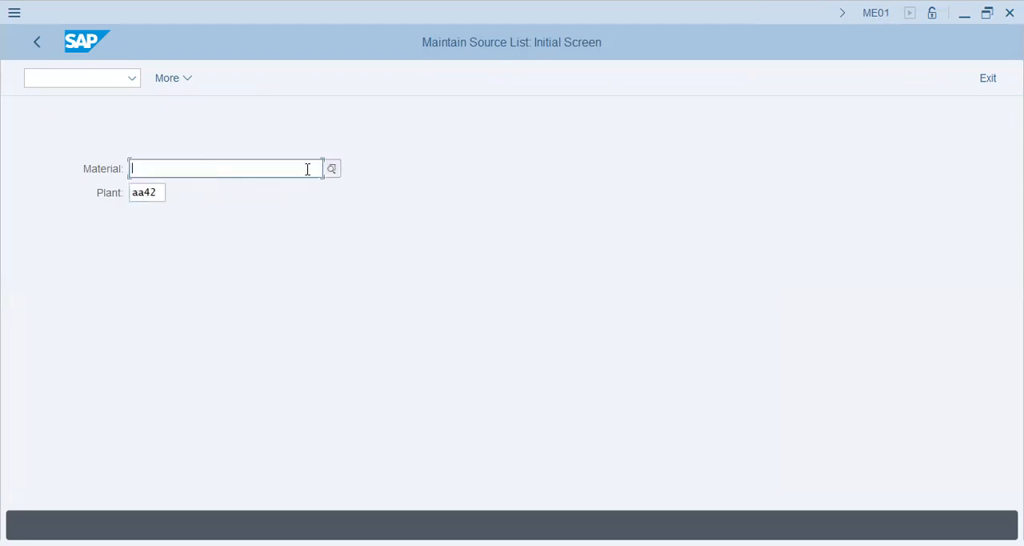
Search for material numbers with the maximum number of hits set to 9999 and browse the listed materials.
{"action": "left_click", "coordinate": [331, 168]}
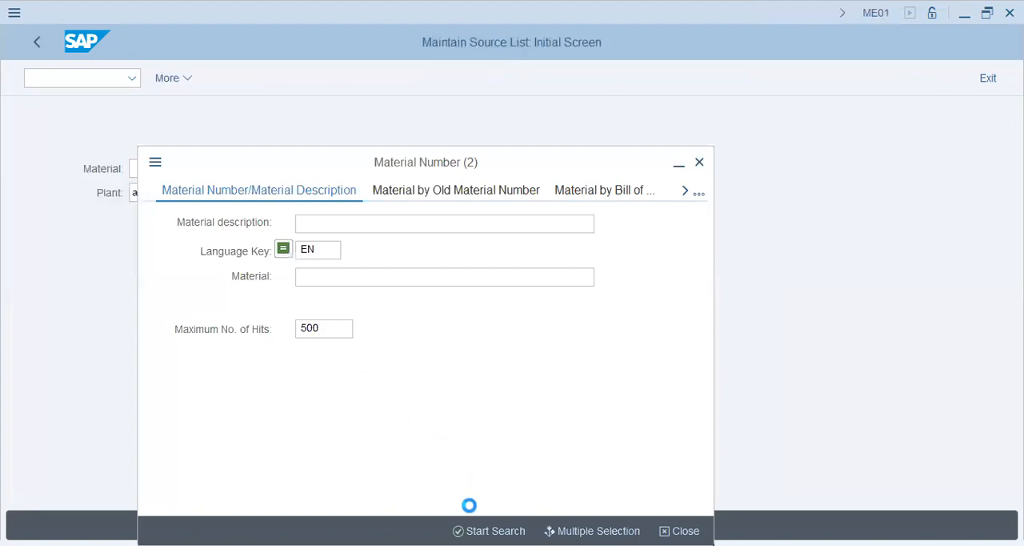
{"action": "left_click", "coordinate": [489, 530]}
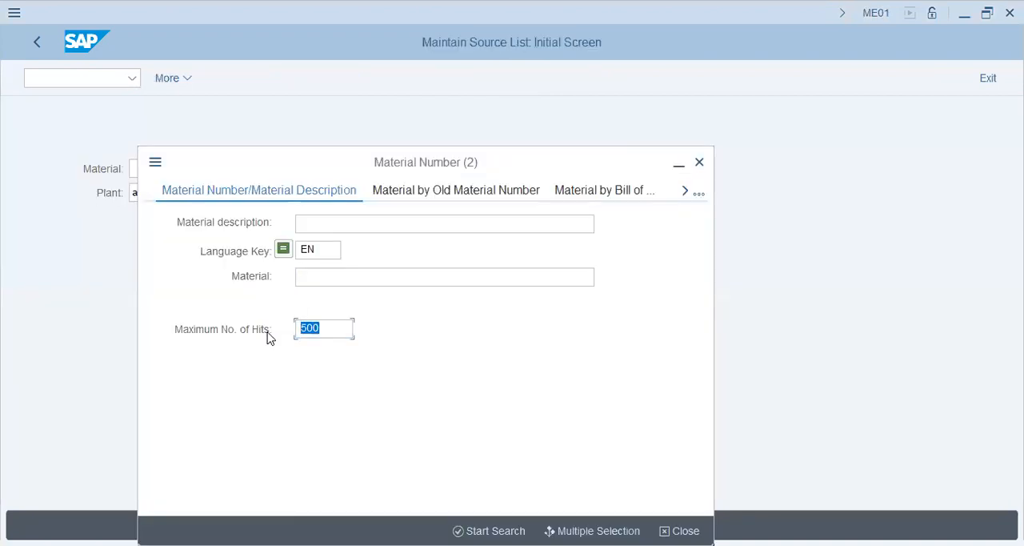
{"action": "type", "text": "9999"}
{"action": "key", "text": "Return"}
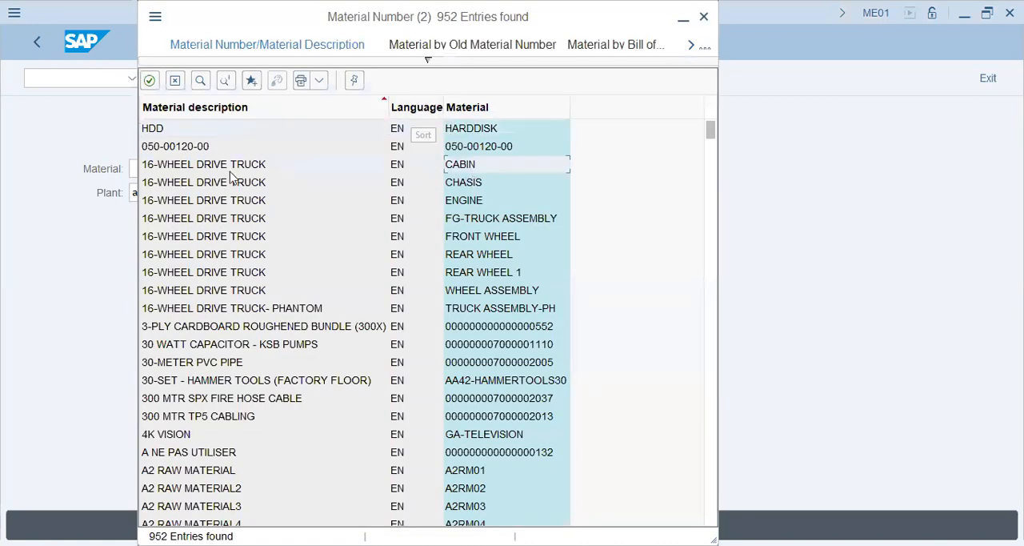
{"action": "scroll", "coordinate": [224, 385], "scroll_direction": "down", "scroll_amount": 20}
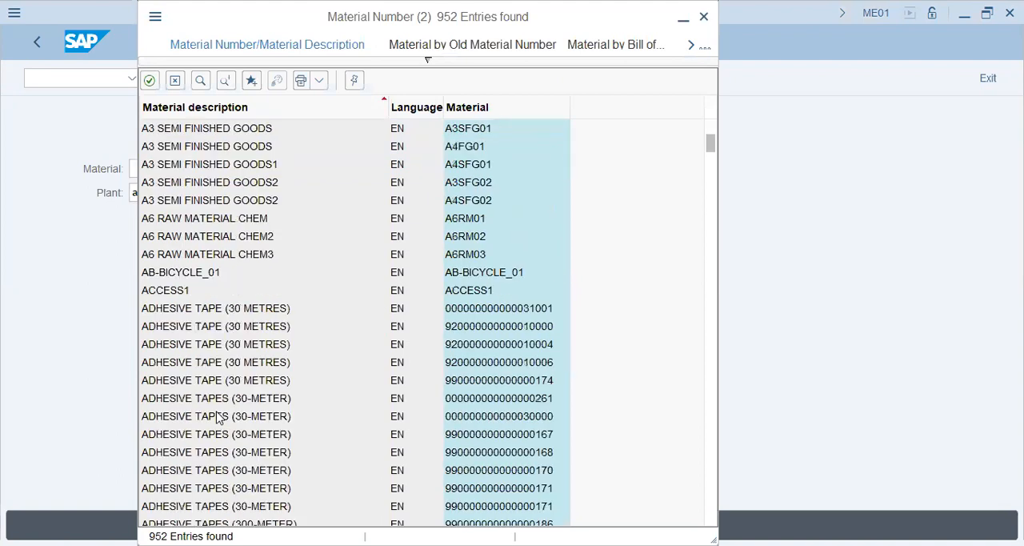
Reopen the material search criteria, review the available search help types, and close the material search.
{"action": "left_click", "coordinate": [376, 63]}
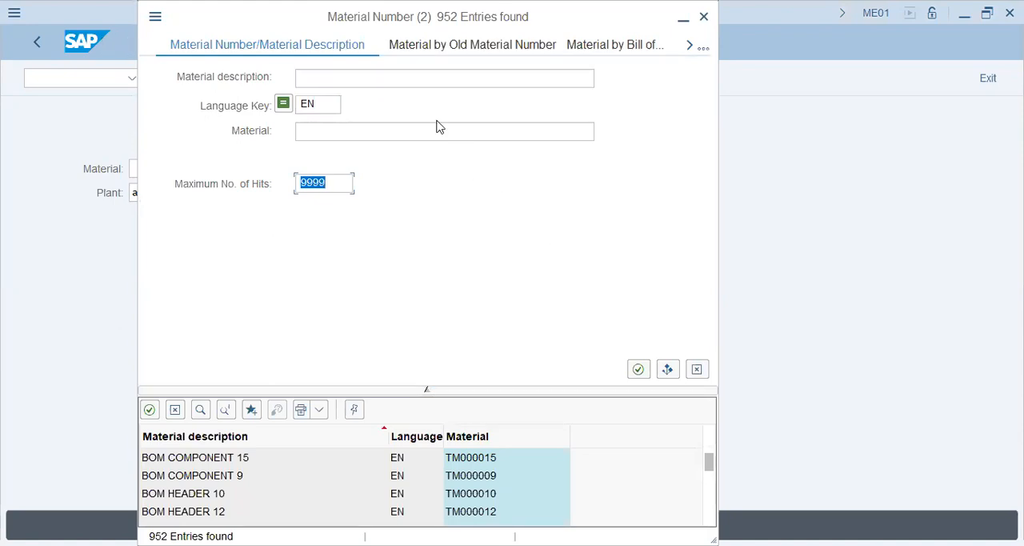
{"action": "left_click", "coordinate": [703, 49]}
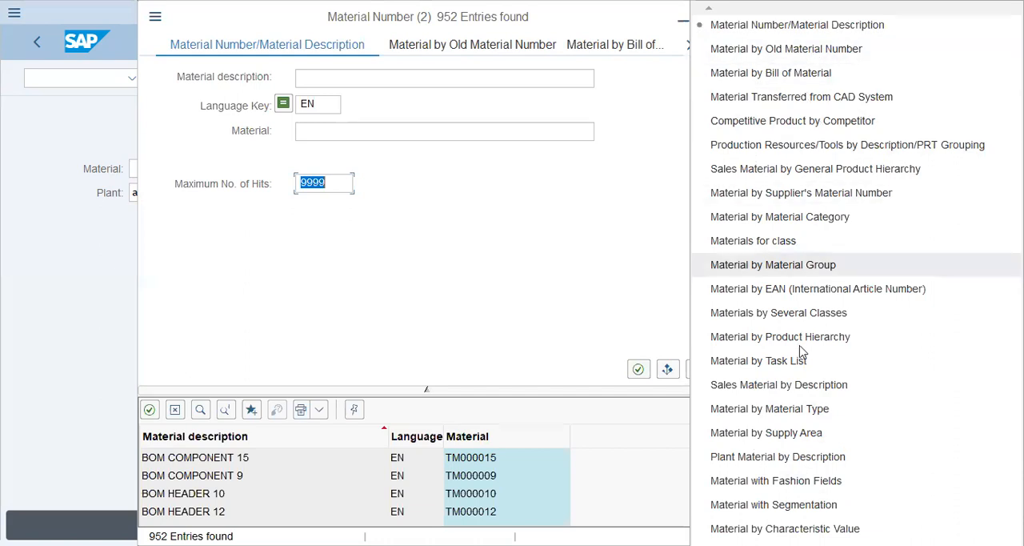
{"action": "scroll", "coordinate": [857, 273], "scroll_direction": "down", "scroll_amount": 5}
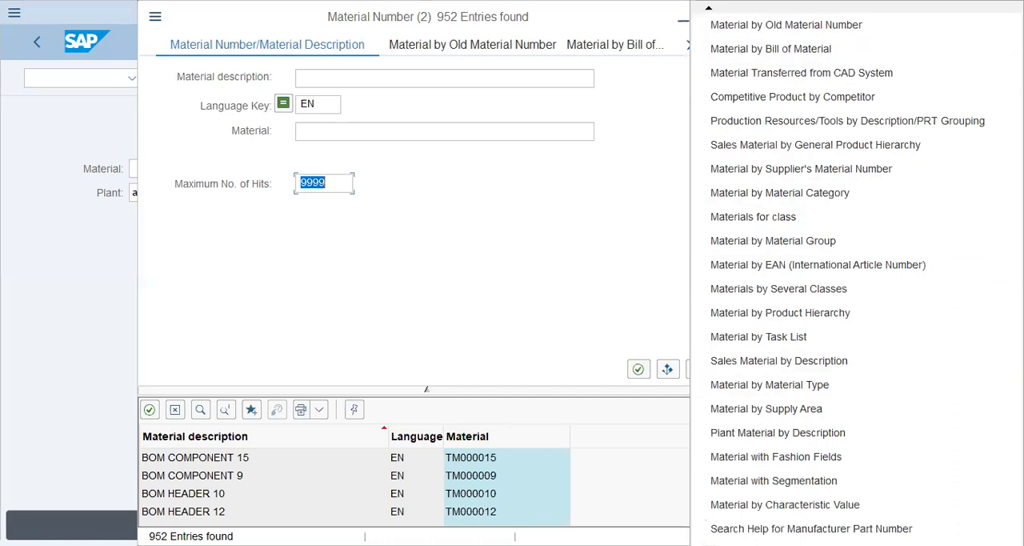
{"action": "scroll", "coordinate": [856, 273], "scroll_direction": "down", "scroll_amount": 1}
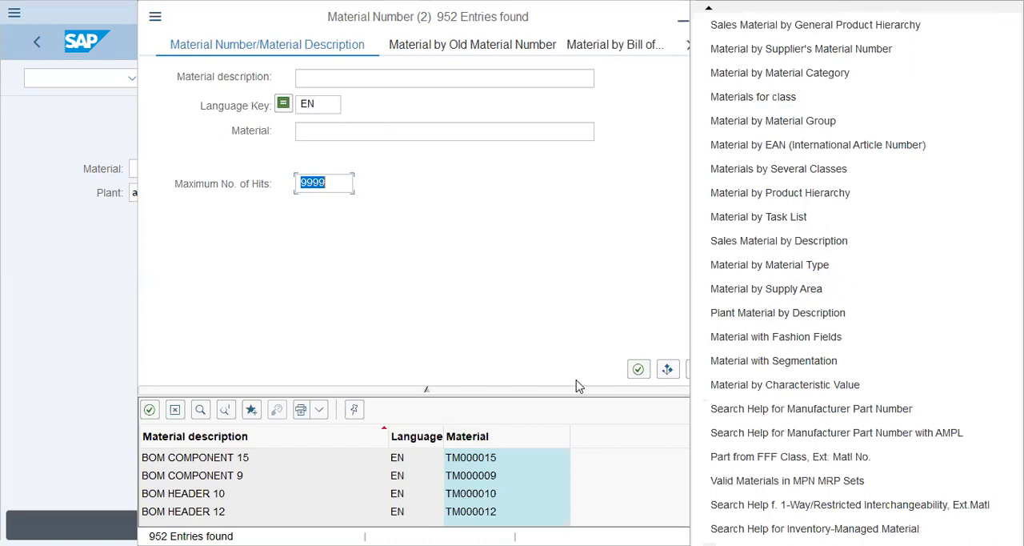
{"action": "left_click", "coordinate": [690, 382]}
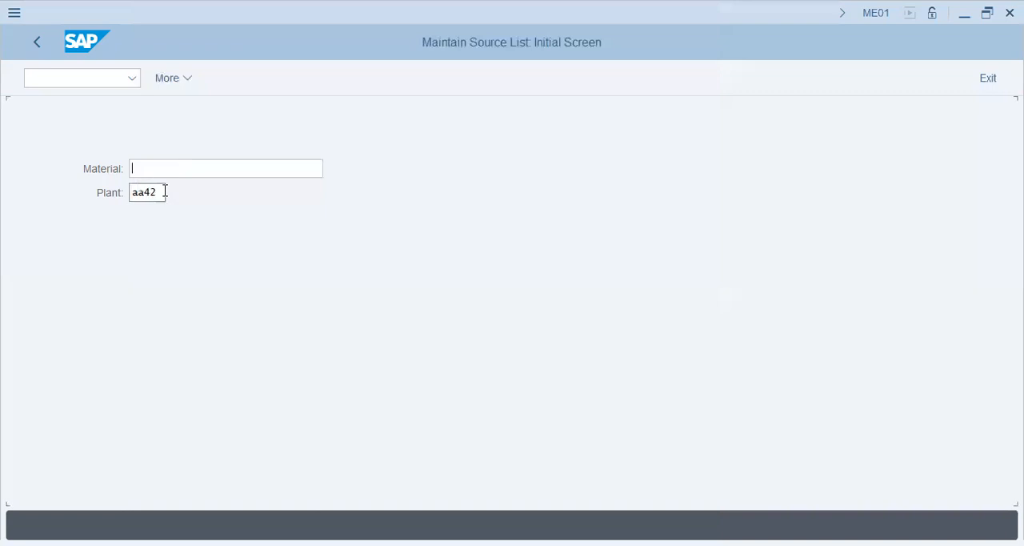
Clear the plant, search for material numbers with the maximum number of hits set to 9999, and close the material search.
{"action": "left_click_drag", "start_coordinate": [164, 192], "coordinate": [66, 192]}
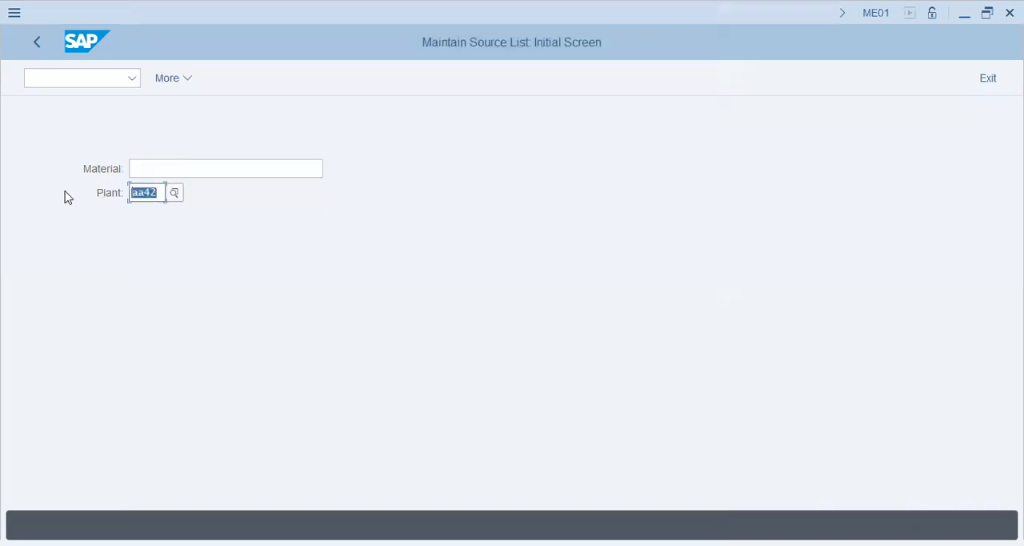
{"action": "key", "text": "BackSpace"}
{"action": "left_click", "coordinate": [223, 167]}
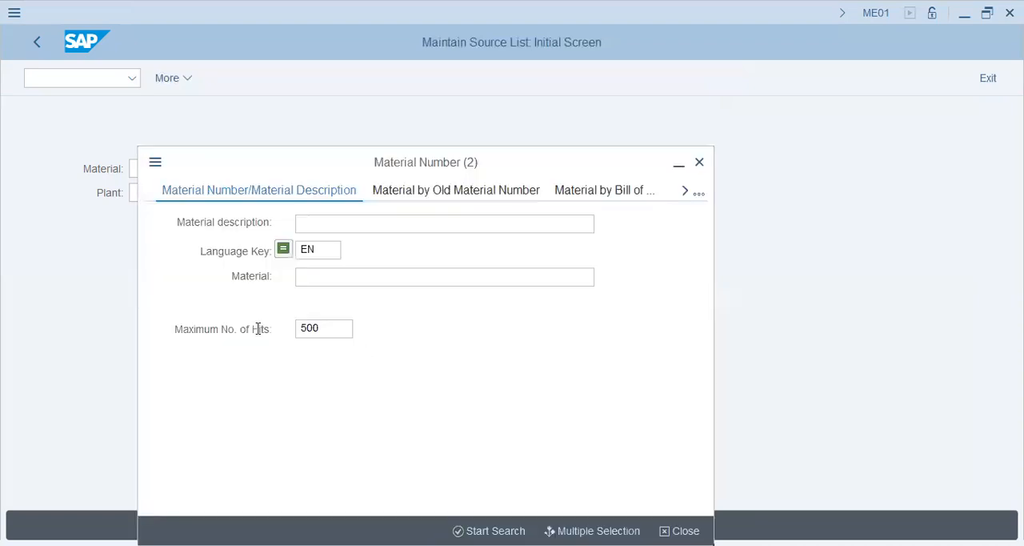
{"action": "left_click_drag", "start_coordinate": [258, 328], "coordinate": [218, 327]}
{"action": "type", "text": "9999"}
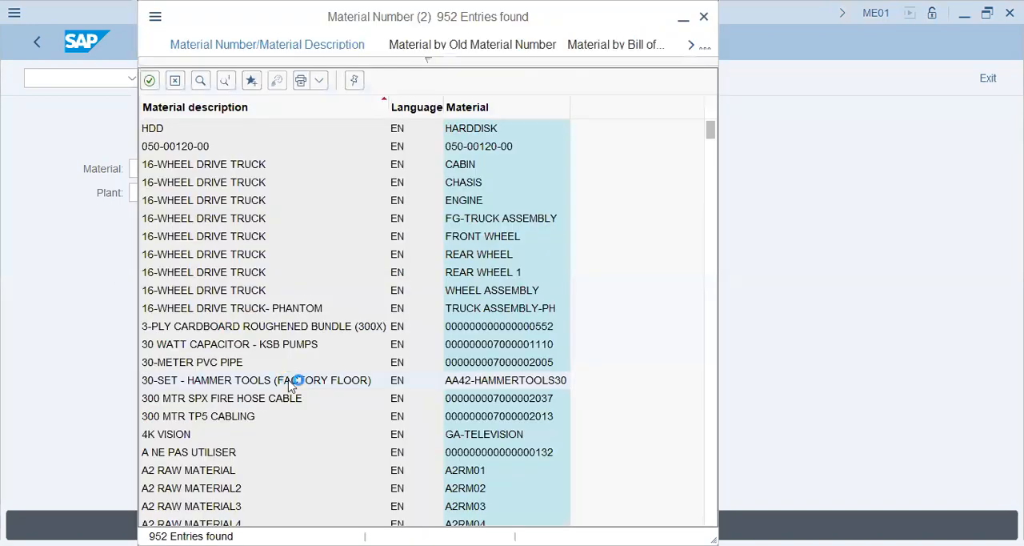
{"action": "left_click", "coordinate": [292, 383]}
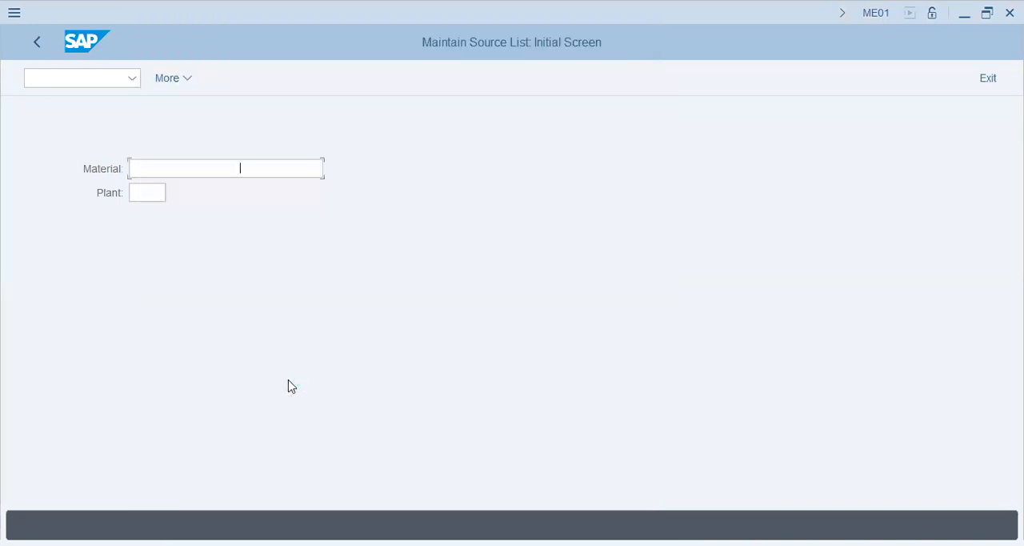
Enter material AA42-HAMMERTOOLS30 and plant aa42 and open the source list overview.
{"action": "key", "text": "Tab"}
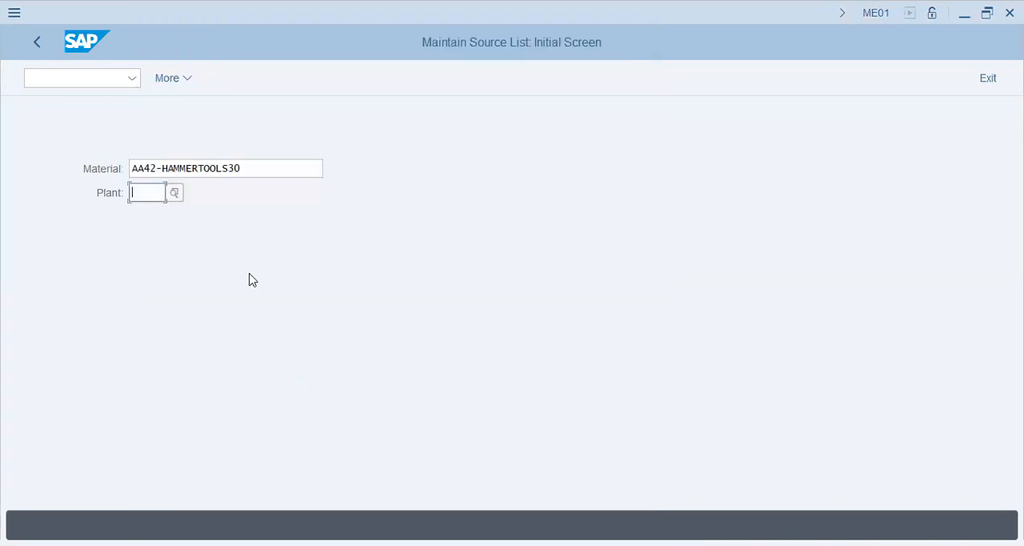
{"action": "type", "text": "aa42"}
{"action": "left_click", "coordinate": [263, 175]}
{"action": "key", "text": "Return"}
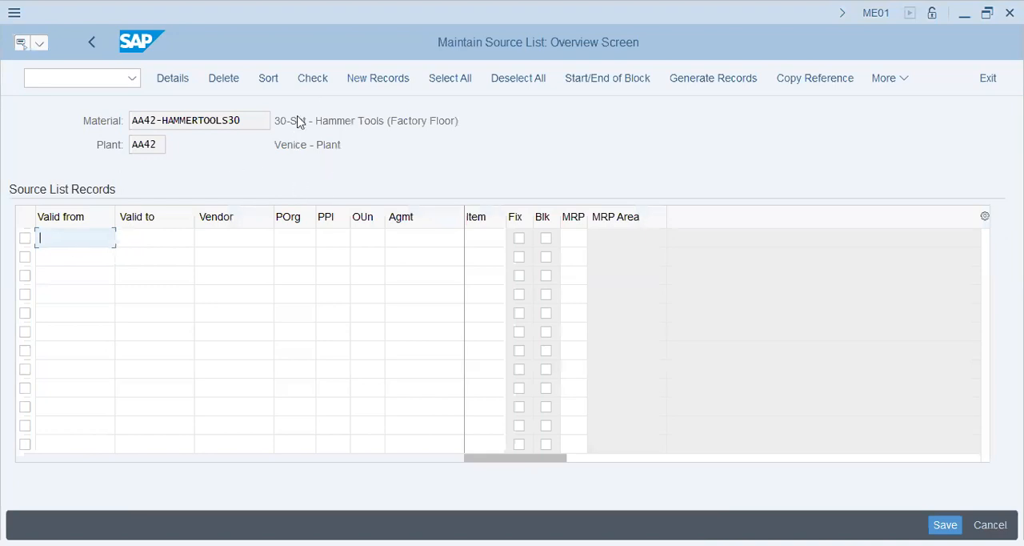
Examine the material description and plant name in the header of the source list overview.
{"action": "left_click_drag", "start_coordinate": [298, 120], "coordinate": [528, 153]}
{"action": "left_click", "coordinate": [477, 149]}
{"action": "left_click_drag", "start_coordinate": [455, 114], "coordinate": [272, 121]}
{"action": "left_click", "coordinate": [282, 146]}
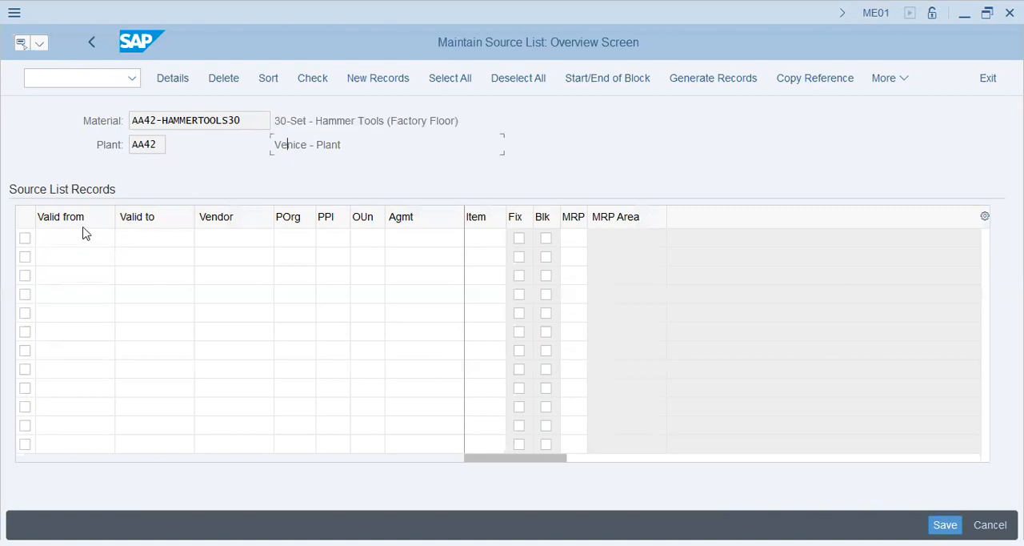
{"action": "left_click_drag", "start_coordinate": [150, 144], "coordinate": [28, 129]}
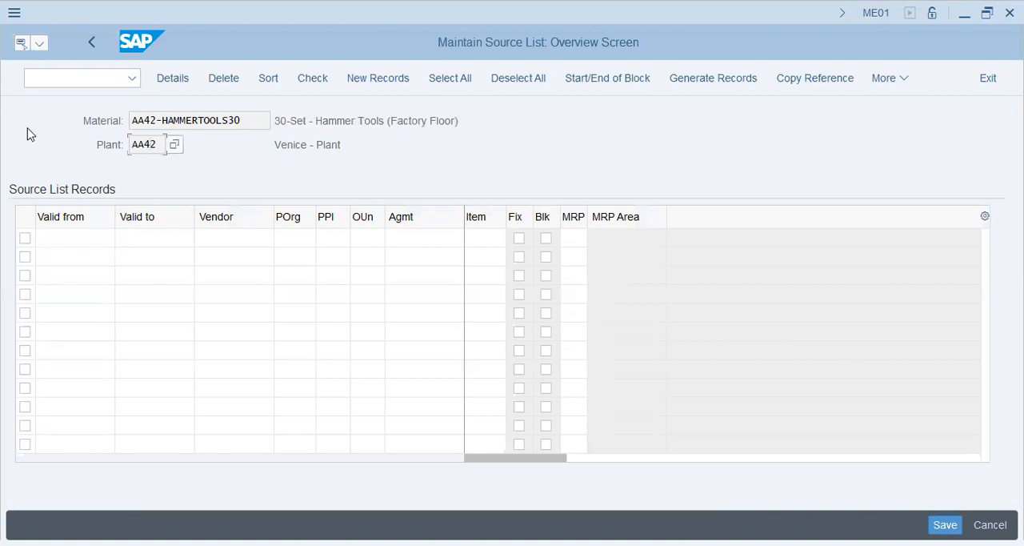
Examine the source list record fields from Valid from through Item, including the available purchasing organizations.
{"action": "left_click", "coordinate": [89, 236]}
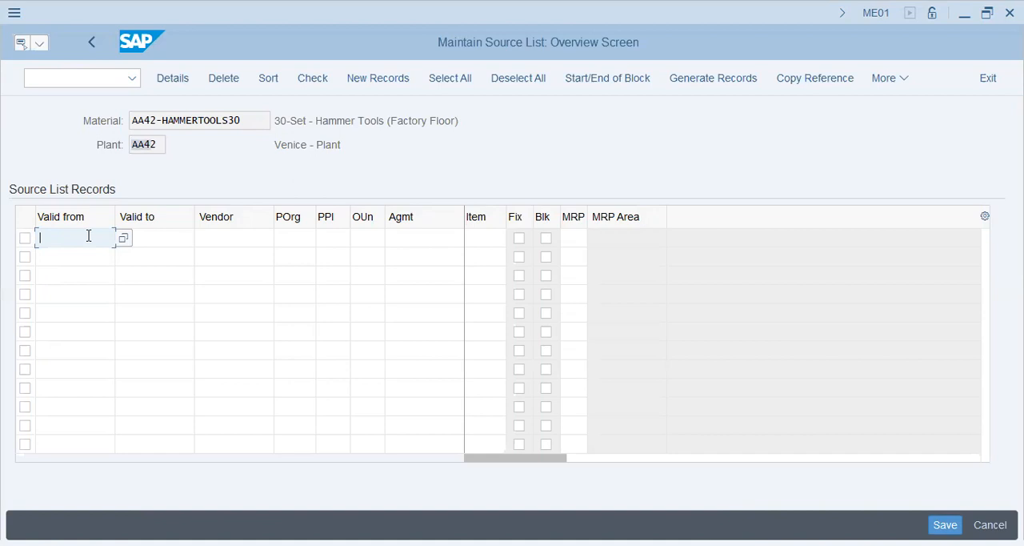
{"action": "left_click", "coordinate": [155, 238]}
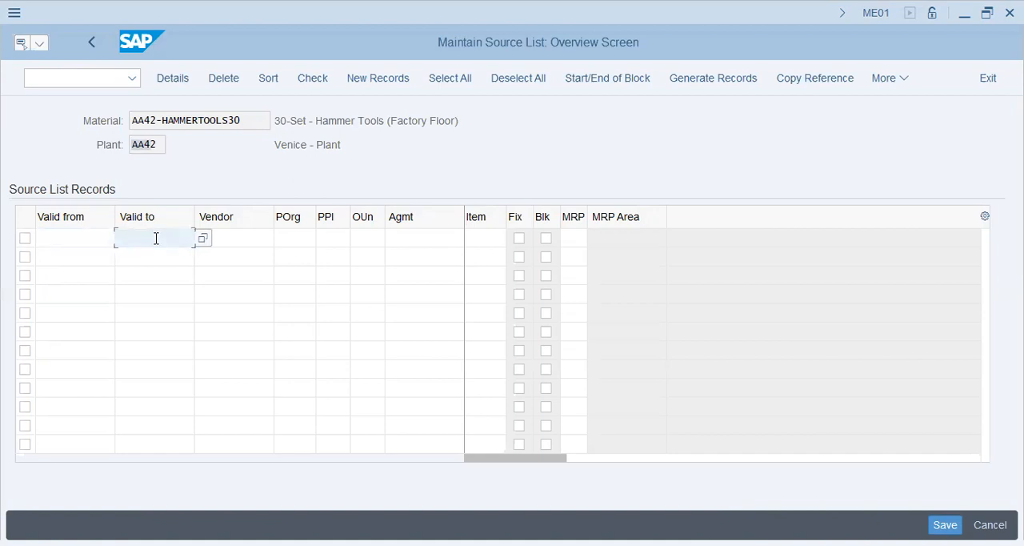
{"action": "left_click", "coordinate": [239, 239]}
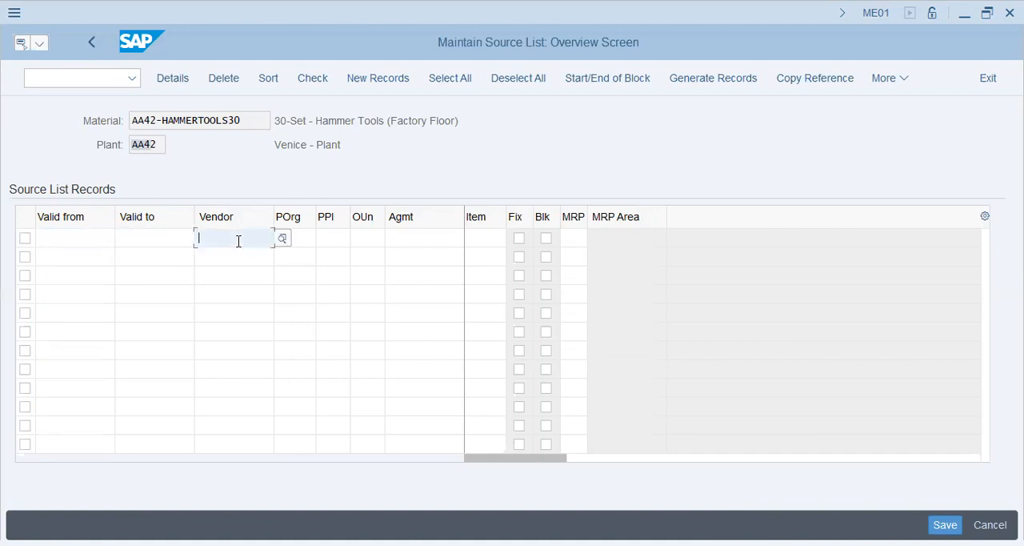
{"action": "left_click", "coordinate": [301, 239]}
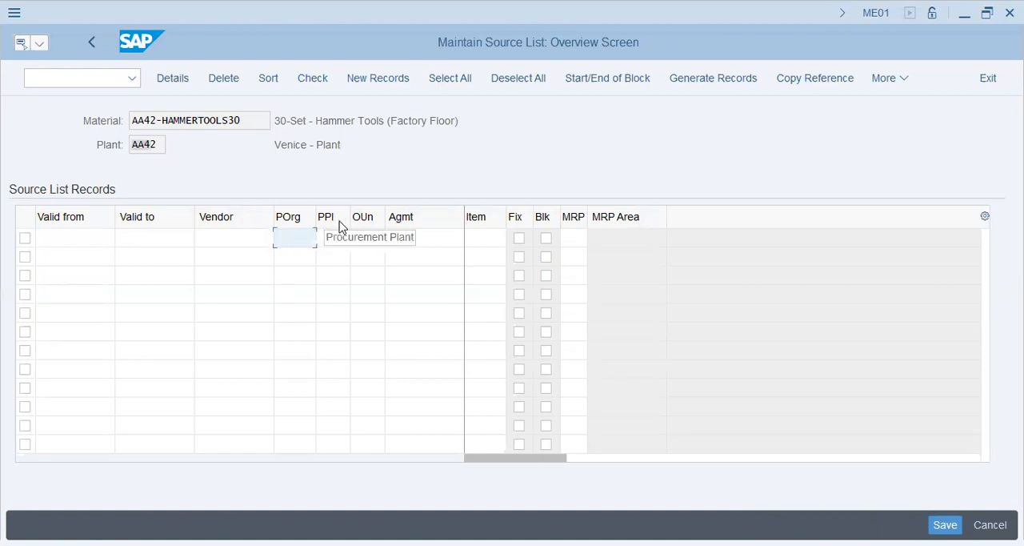
{"action": "left_click", "coordinate": [336, 243]}
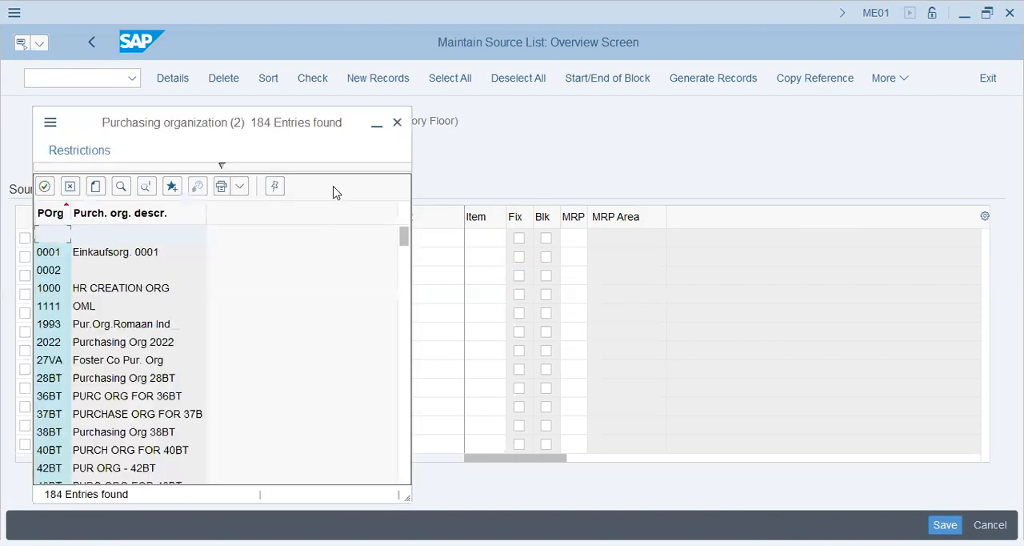
{"action": "key", "text": "Escape"}
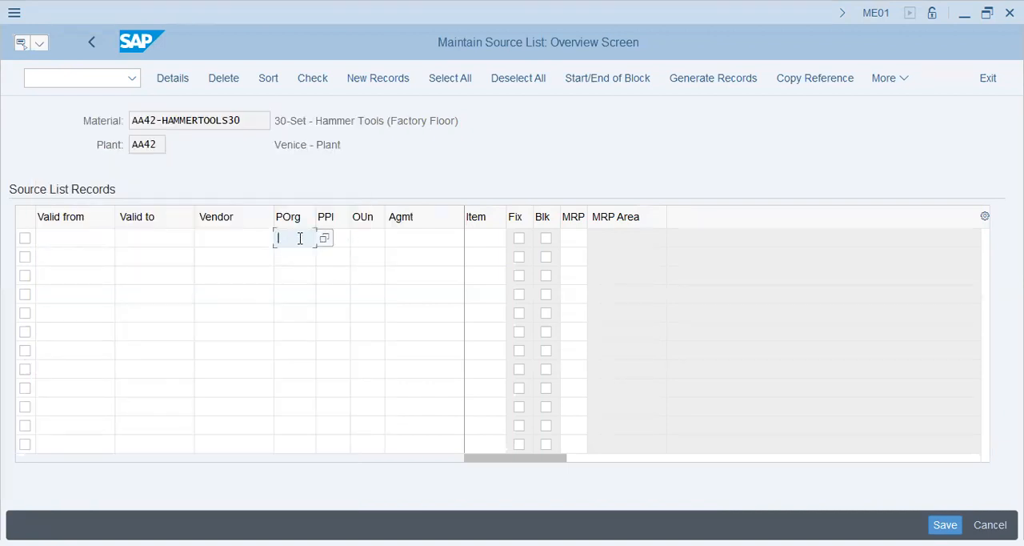
{"action": "left_click", "coordinate": [345, 242]}
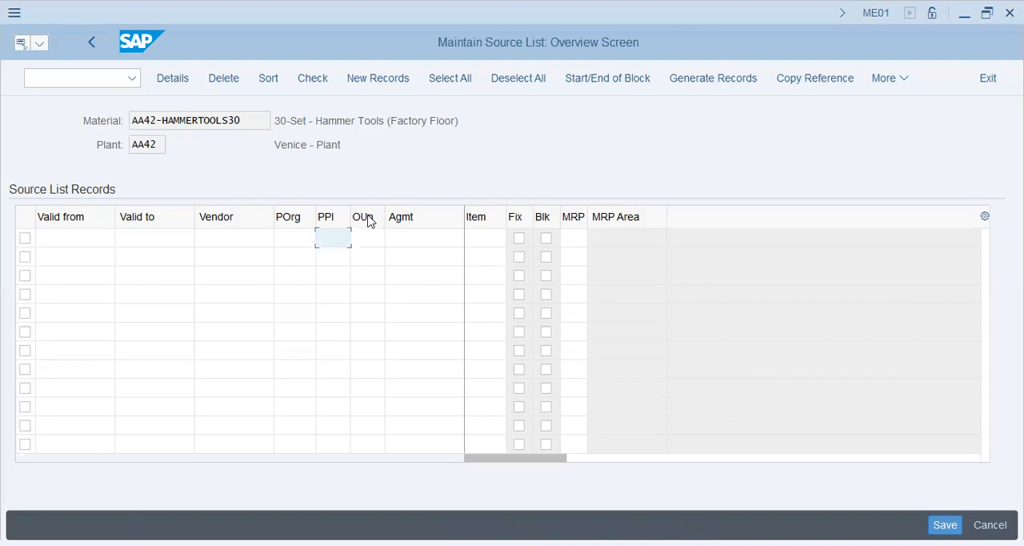
{"action": "left_click", "coordinate": [376, 239]}
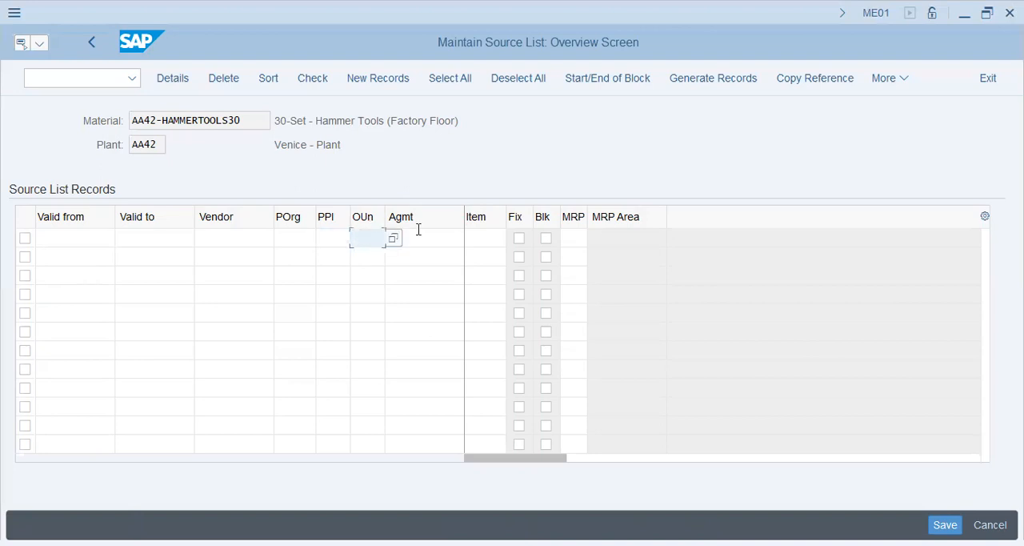
{"action": "left_click", "coordinate": [418, 238]}
{"action": "left_click", "coordinate": [492, 245]}
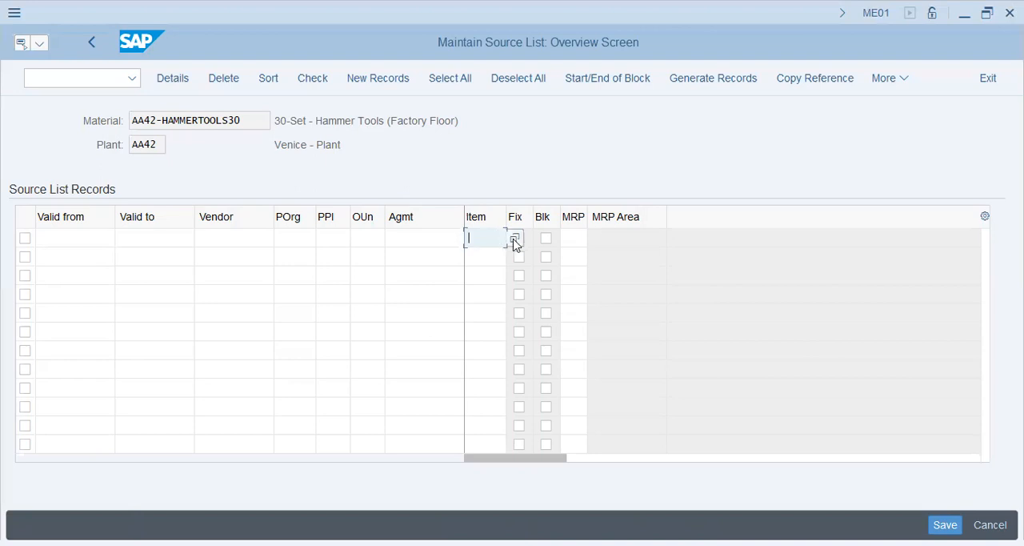
Read the field help for the agreement item and review the Agmt, Fix and MRP fields of the source list record.
{"action": "mouse_move", "coordinate": [530, 459]}
{"action": "left_mouse_down"}
{"action": "mouse_move", "coordinate": [686, 453]}
{"action": "mouse_move", "coordinate": [528, 457]}
{"action": "left_mouse_up"}
{"action": "left_click", "coordinate": [491, 236]}
{"action": "key", "text": "Tab"}
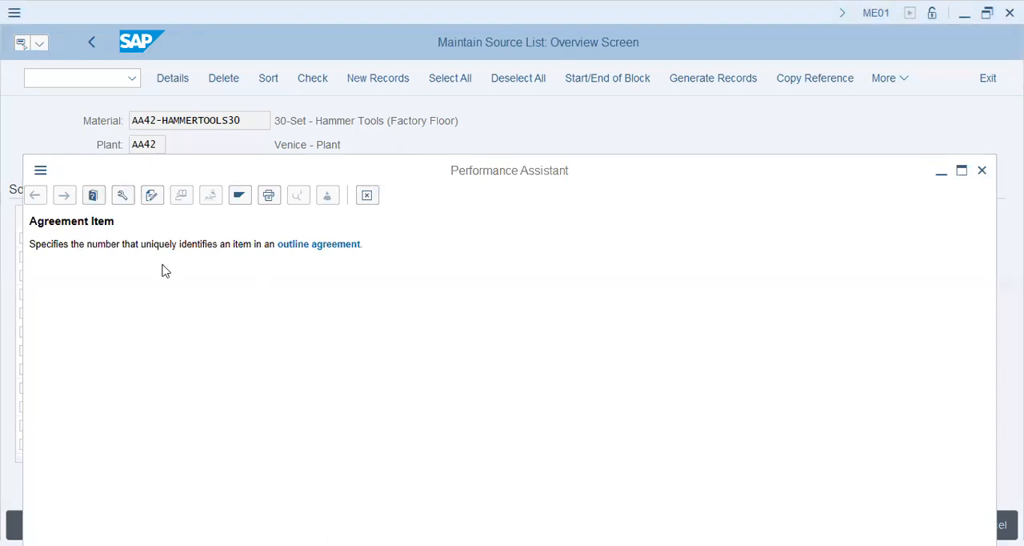
{"action": "left_click_drag", "start_coordinate": [71, 241], "coordinate": [274, 256]}
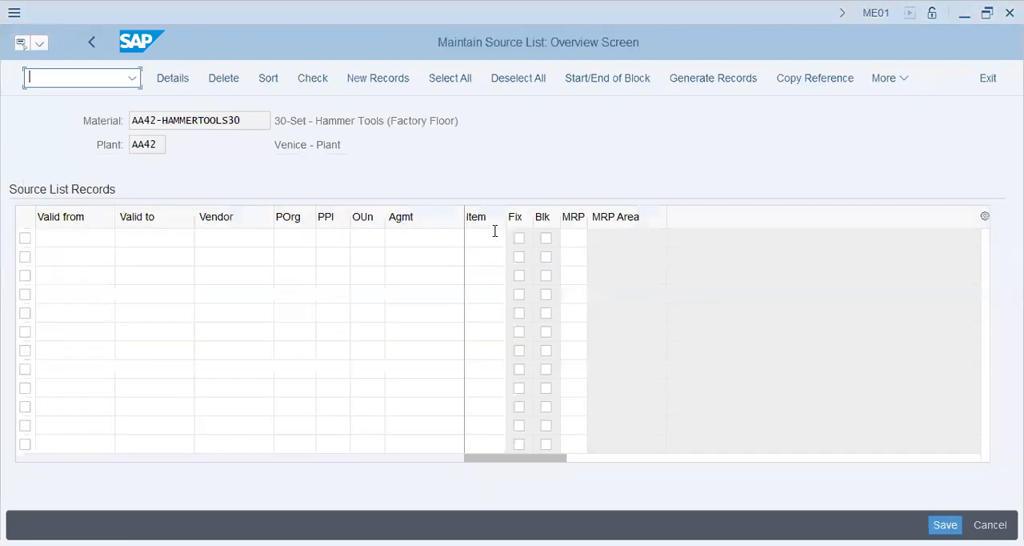
{"action": "left_click", "coordinate": [486, 238]}
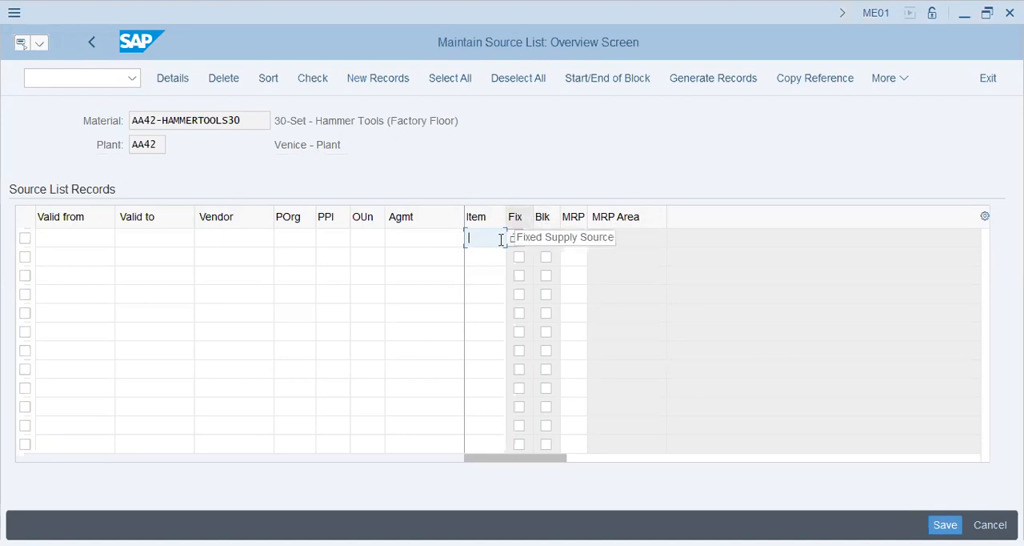
{"action": "left_click", "coordinate": [428, 236]}
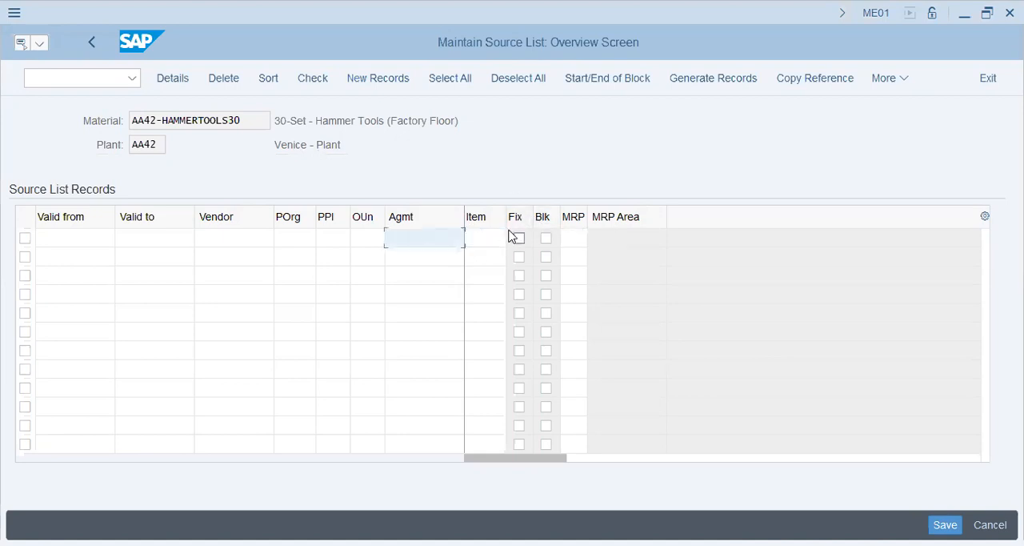
{"action": "left_click", "coordinate": [585, 241]}
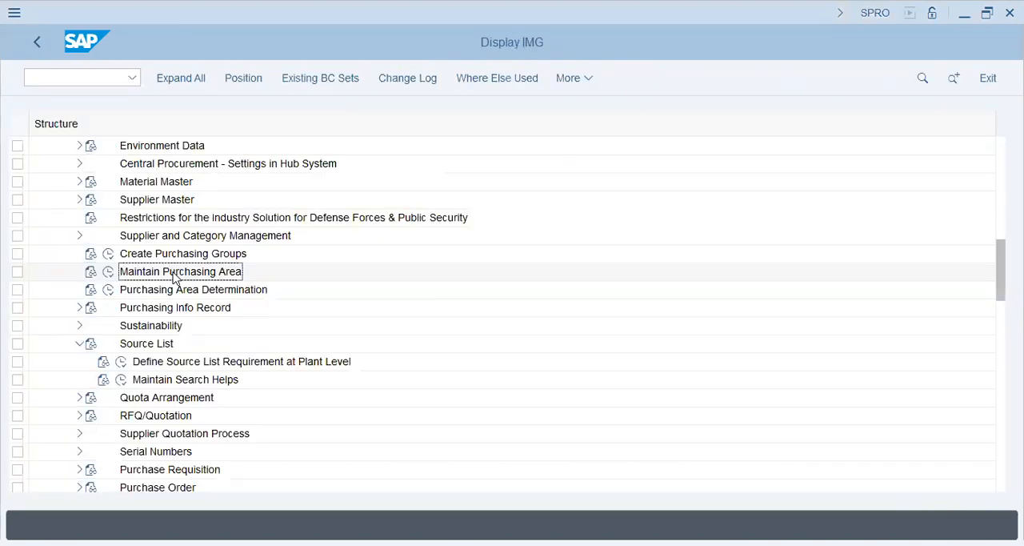
Review plant POPG's source list indicator in Define Source List Requirement at Plant Level and return to the IMG structure.
{"action": "left_click", "coordinate": [140, 364]}
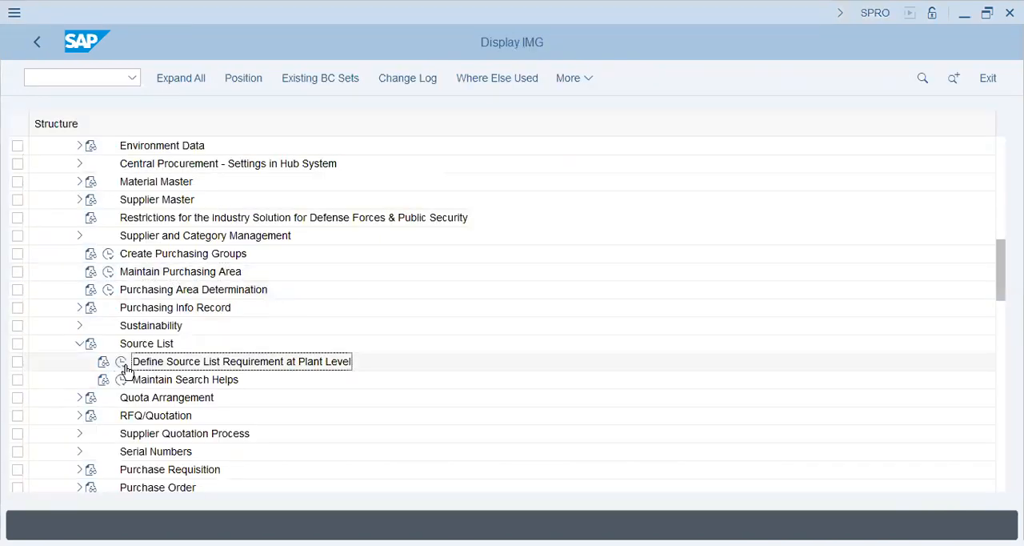
{"action": "left_click", "coordinate": [122, 363]}
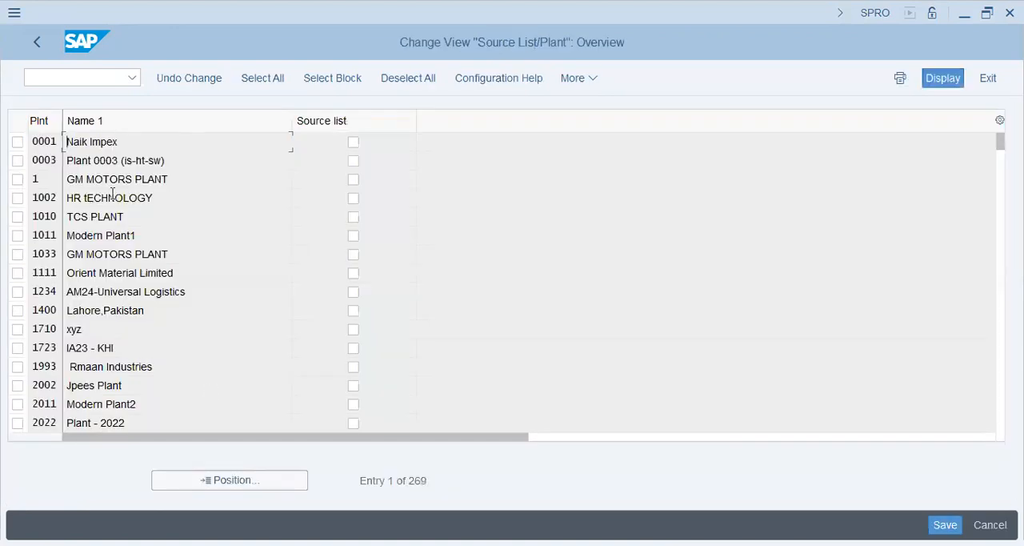
{"action": "left_click", "coordinate": [264, 480]}
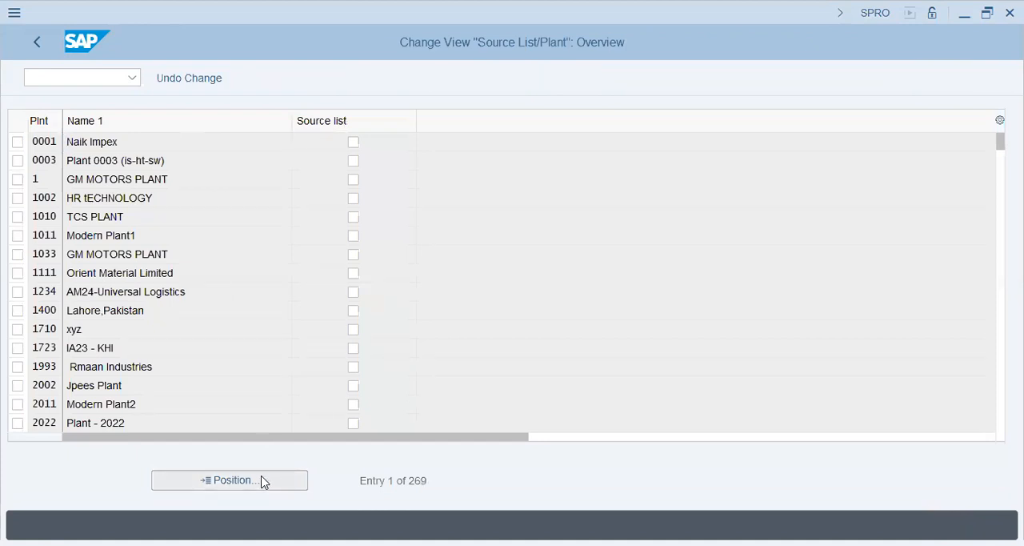
{"action": "type", "text": "popg"}
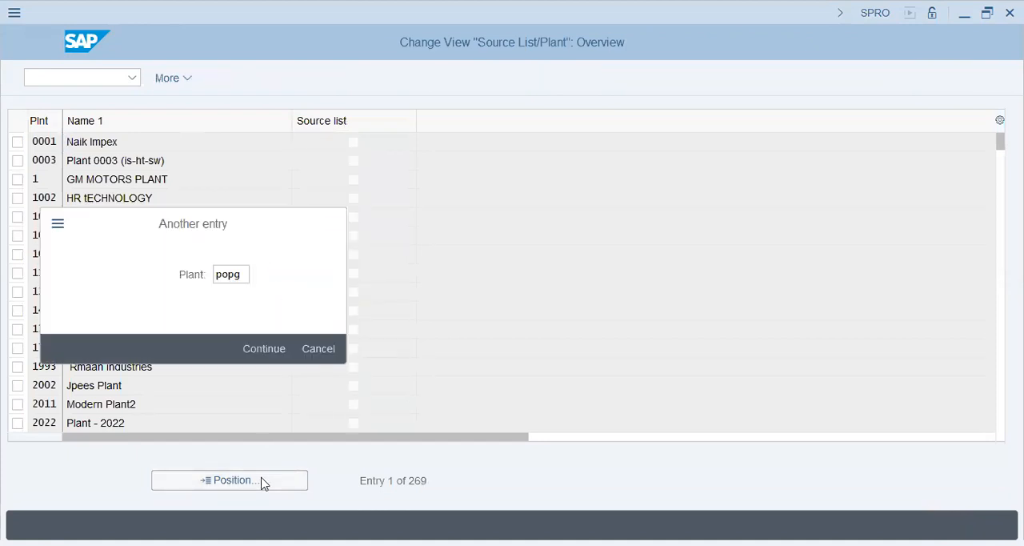
{"action": "key", "text": "Return"}
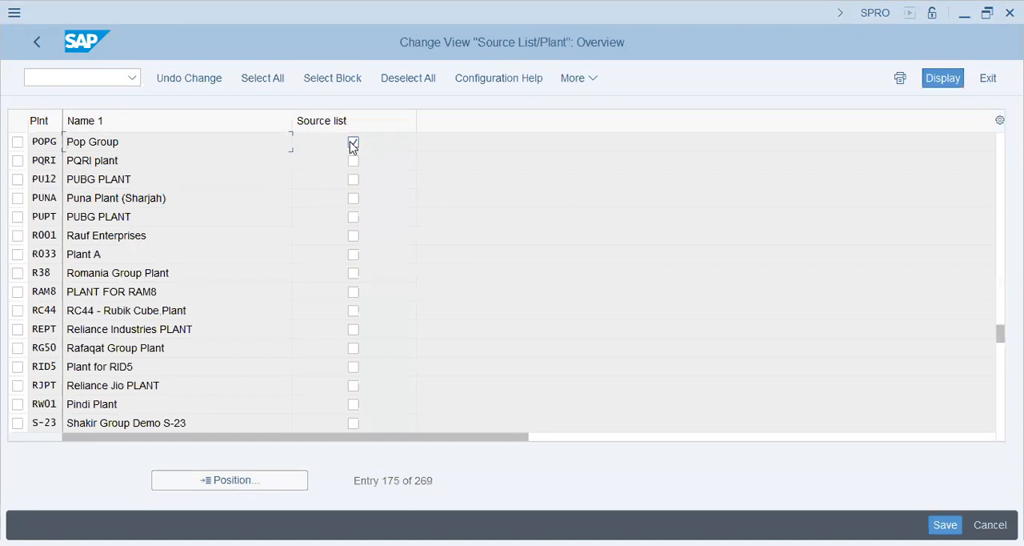
{"action": "key", "text": "ctrl+s"}
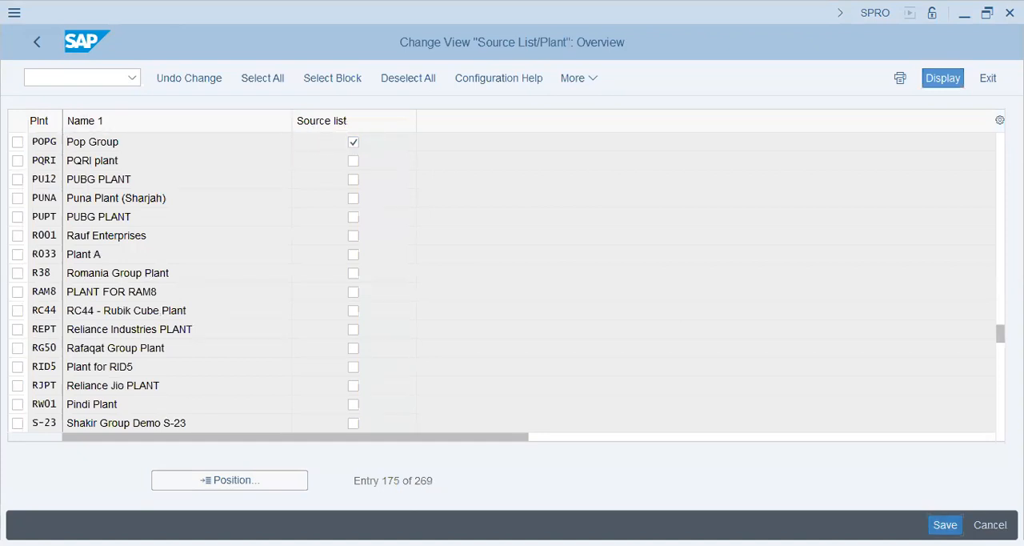
{"action": "left_click", "coordinate": [26, 45]}
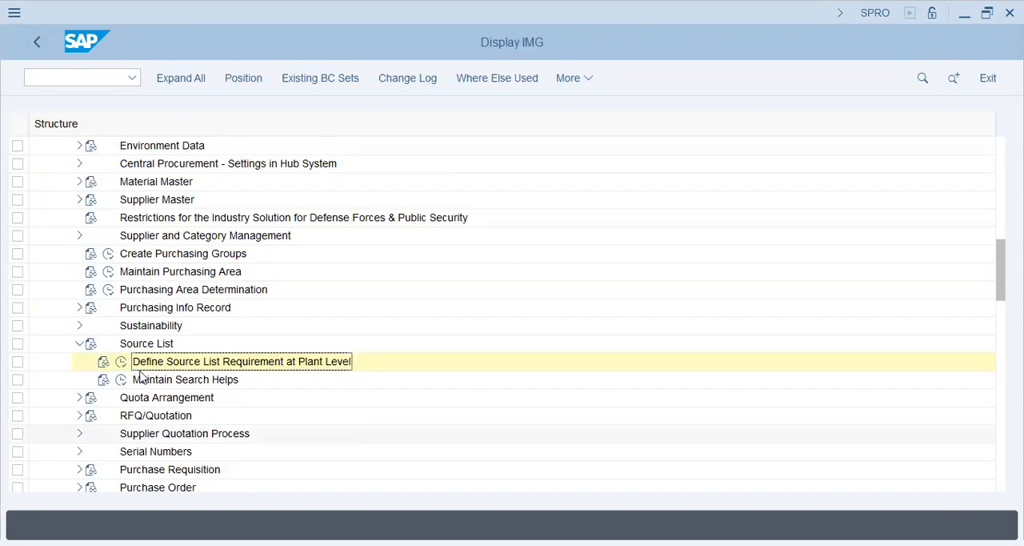
Collapse the Source List node in the IMG and expand Quota Arrangement to view its activities.
{"action": "left_click", "coordinate": [158, 383]}
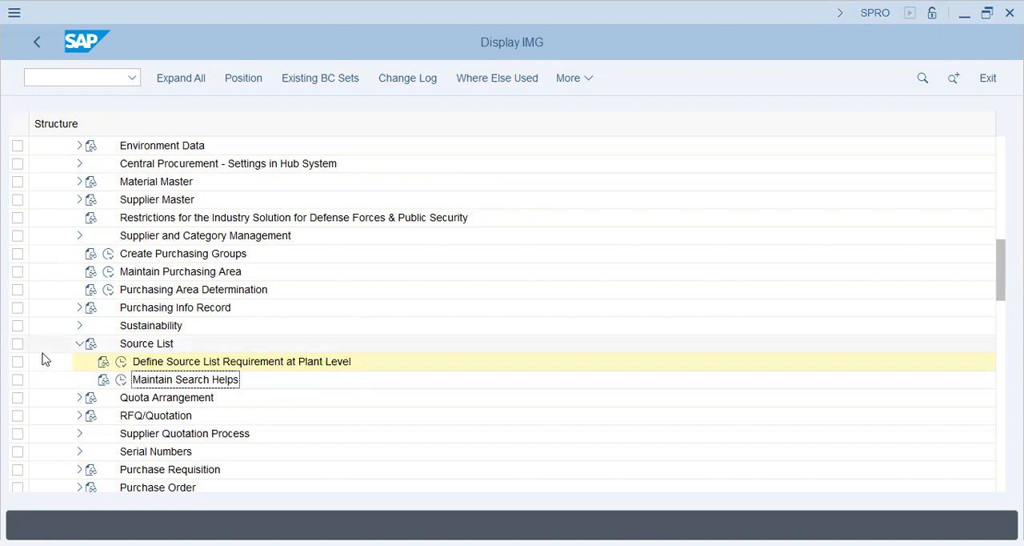
{"action": "scroll", "coordinate": [44, 357], "scroll_direction": "down", "scroll_amount": 1}
{"action": "left_click", "coordinate": [234, 310]}
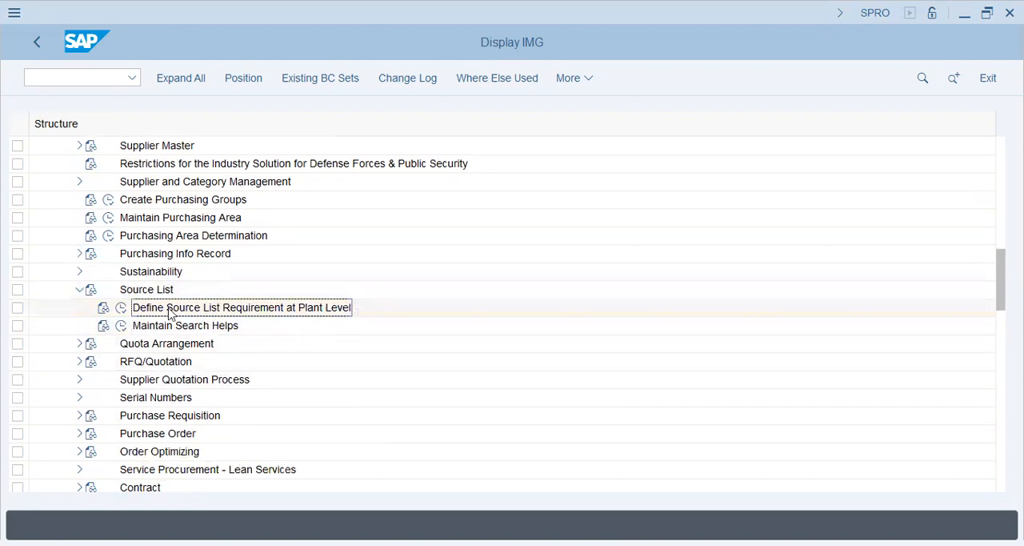
{"action": "left_click", "coordinate": [77, 292]}
{"action": "left_click", "coordinate": [80, 308]}
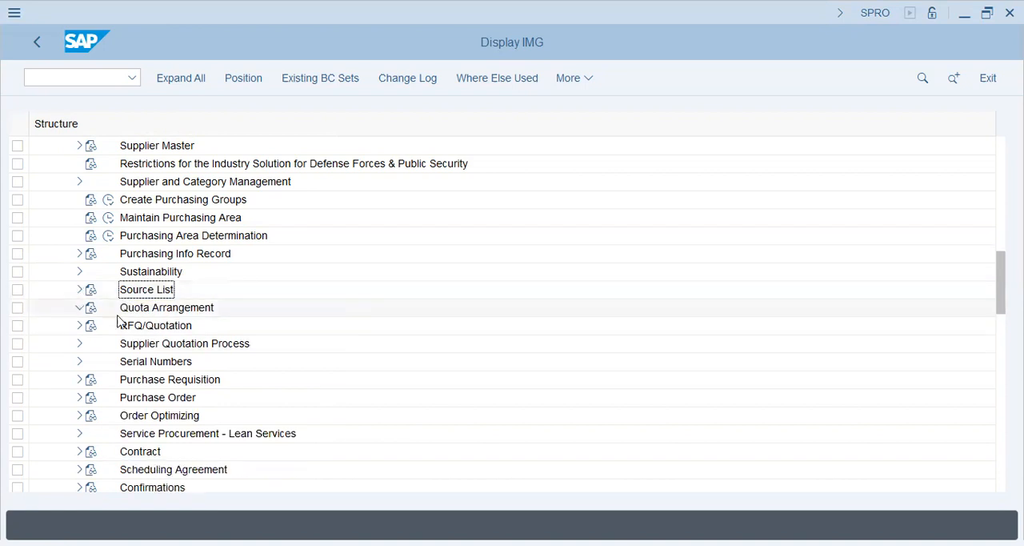
{"action": "left_click", "coordinate": [180, 326]}
Expand the Source List node again and open its Maintain Search Helps activity.
{"action": "left_click", "coordinate": [79, 289]}
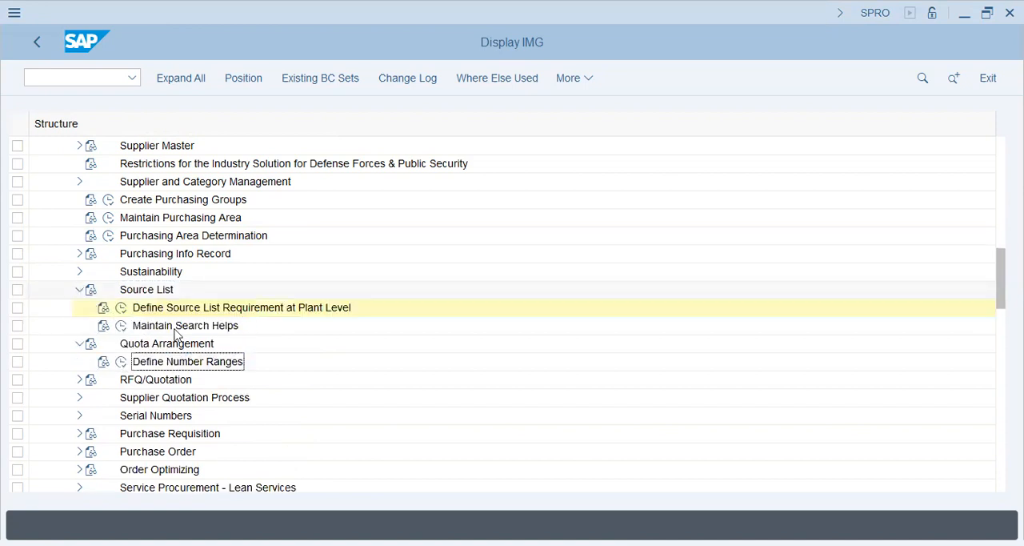
{"action": "left_click", "coordinate": [173, 326]}
{"action": "left_click", "coordinate": [121, 326]}
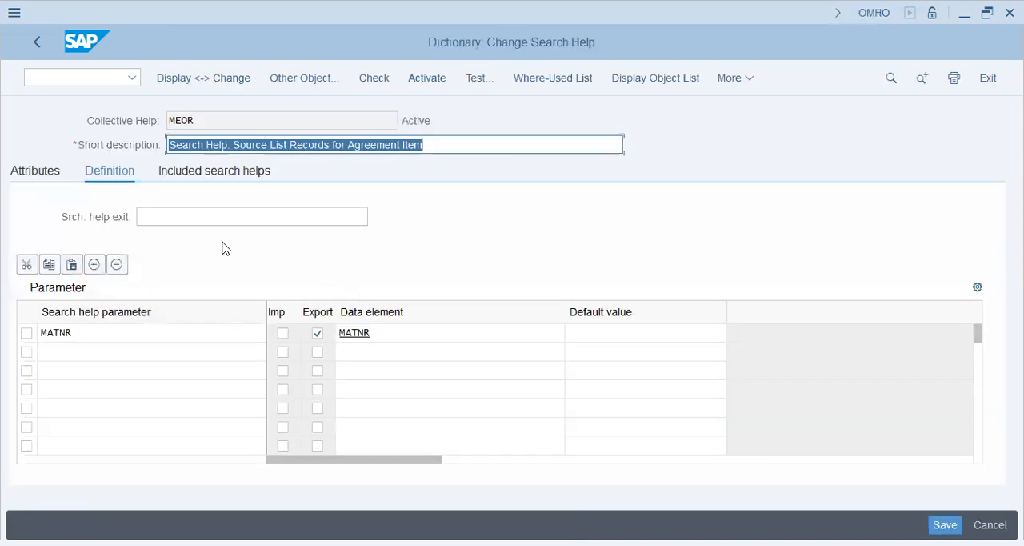
Review search help MEOR's MATNR parameter and data element along with its attributes, ending on the definition.
{"action": "left_click", "coordinate": [224, 224]}
{"action": "left_click", "coordinate": [121, 335]}
{"action": "left_click", "coordinate": [438, 337]}
{"action": "left_click_drag", "start_coordinate": [154, 332], "coordinate": [8, 329]}
{"action": "left_click", "coordinate": [108, 338]}
{"action": "left_click_drag", "start_coordinate": [108, 338], "coordinate": [36, 334]}
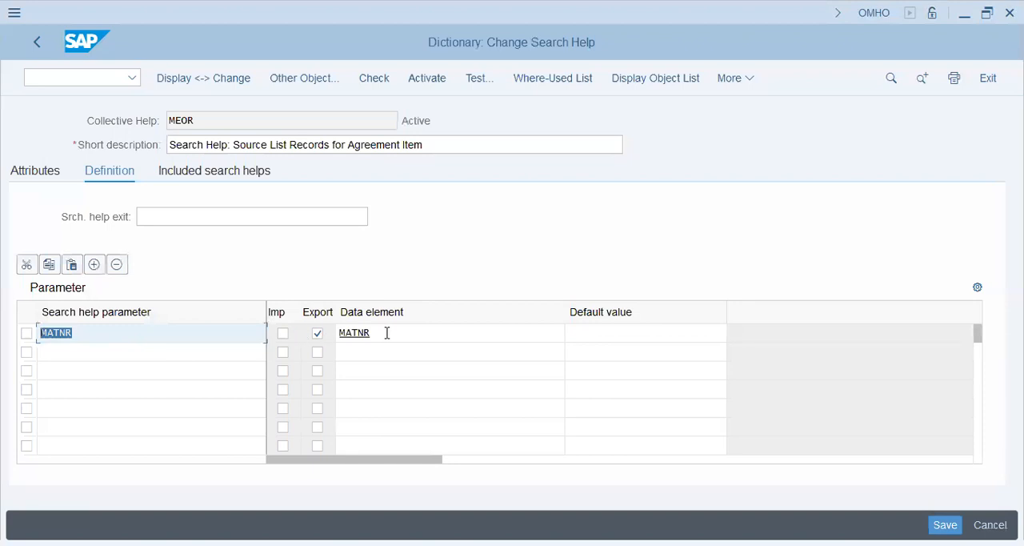
{"action": "double_click", "coordinate": [340, 336]}
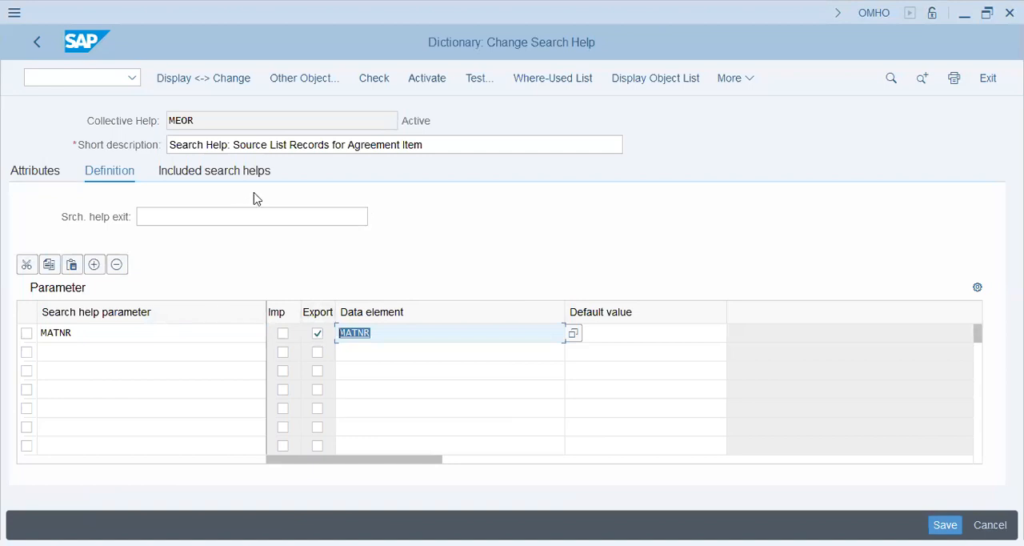
{"action": "left_click", "coordinate": [33, 171]}
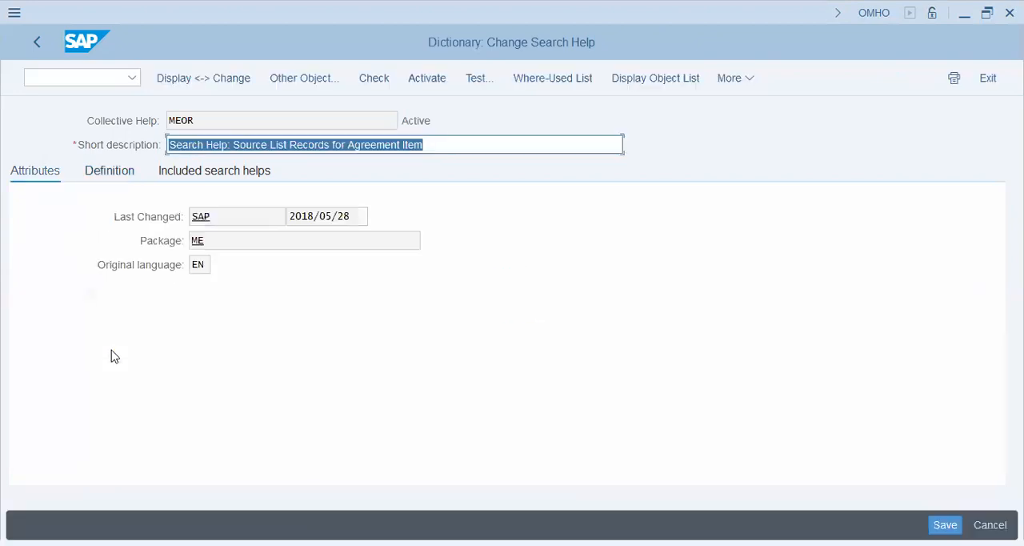
{"action": "left_click", "coordinate": [128, 175]}
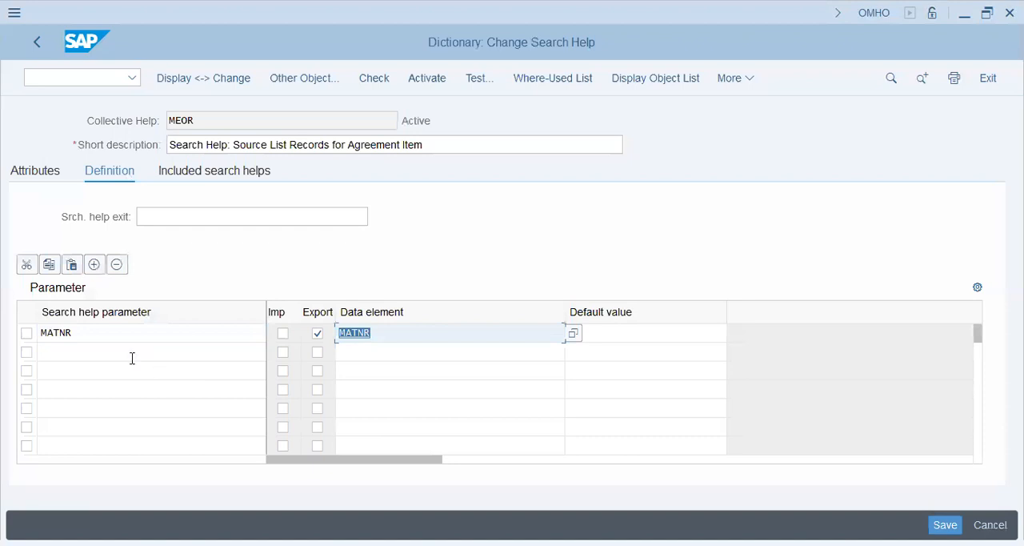
Add WERKS as a second parameter of search help MEOR, flagged as export and assigned data element WERKS.
{"action": "left_click", "coordinate": [190, 349]}
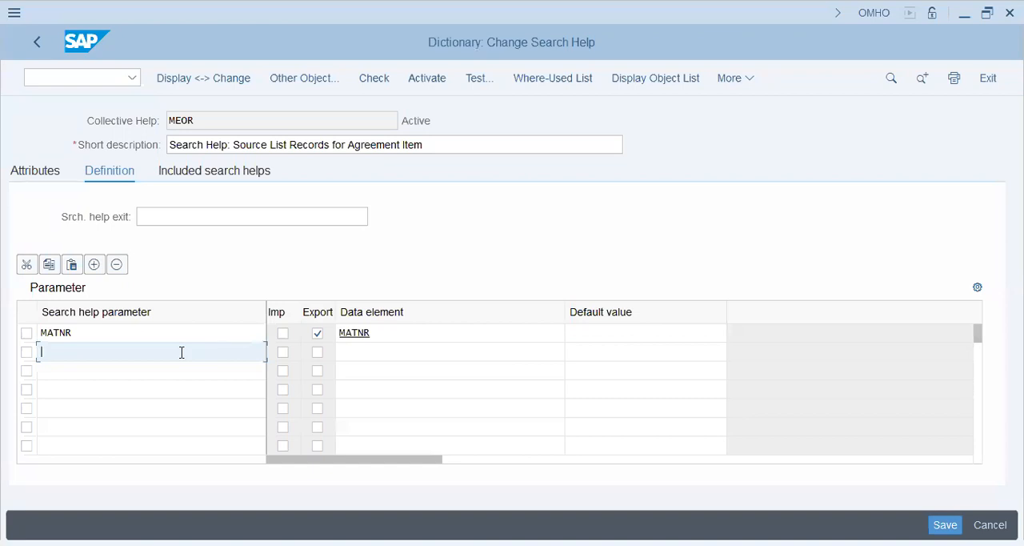
{"action": "type", "text": "werks"}
{"action": "key", "text": "Tab"}
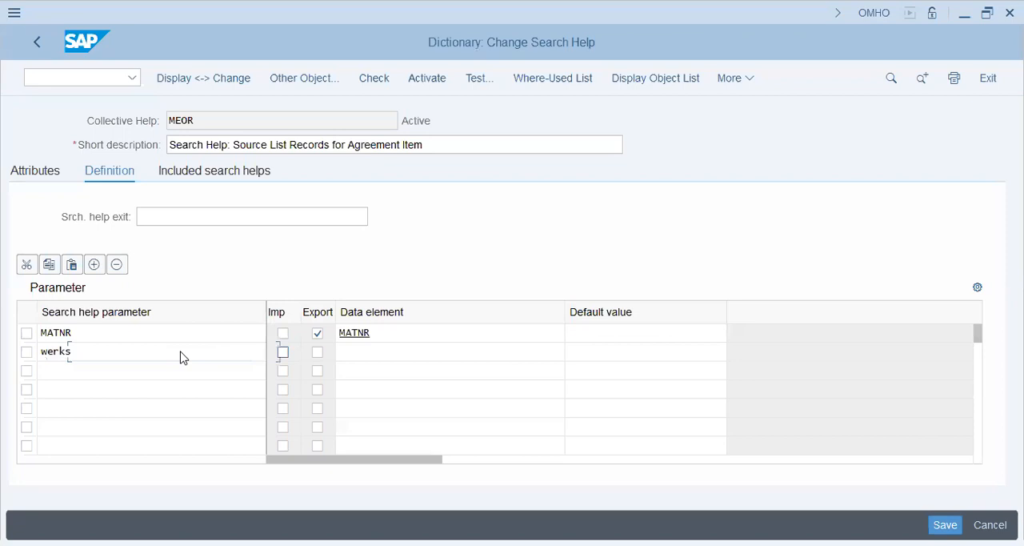
{"action": "key", "text": "Tab"}
{"action": "key", "text": "space"}
{"action": "key", "text": "Tab"}
{"action": "type", "text": "werks"}
{"action": "key", "text": "Return"}
{"action": "left_click", "coordinate": [544, 350]}
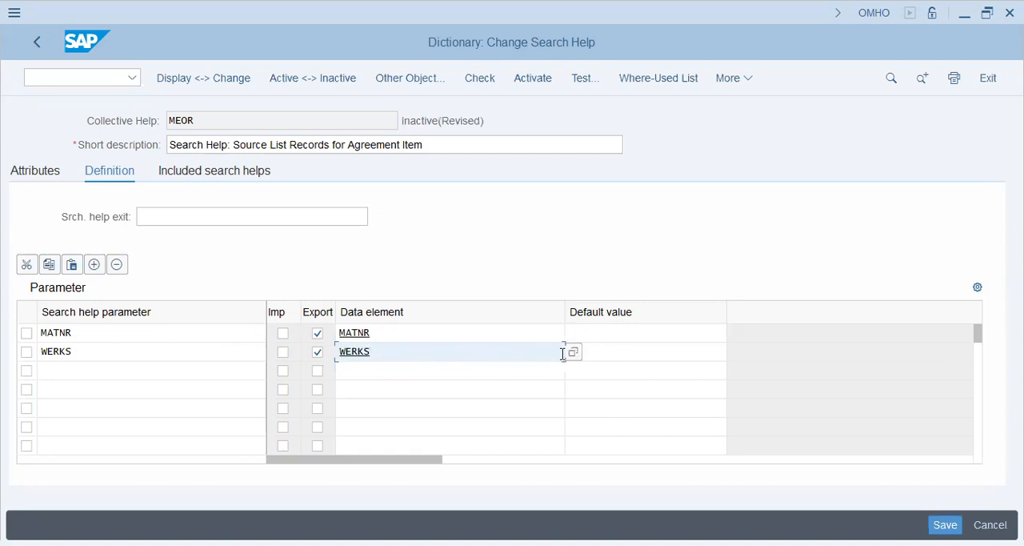
Search the possible data elements for the WERKS parameter for "plant" and close the list without choosing one.
{"action": "left_click", "coordinate": [573, 352]}
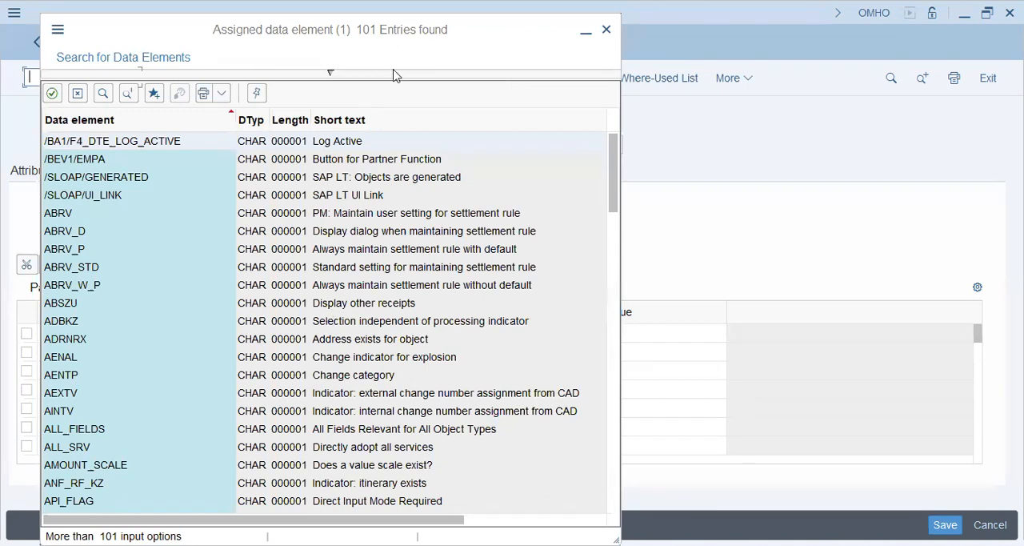
{"action": "left_click", "coordinate": [101, 94]}
{"action": "type", "text": "plant"}
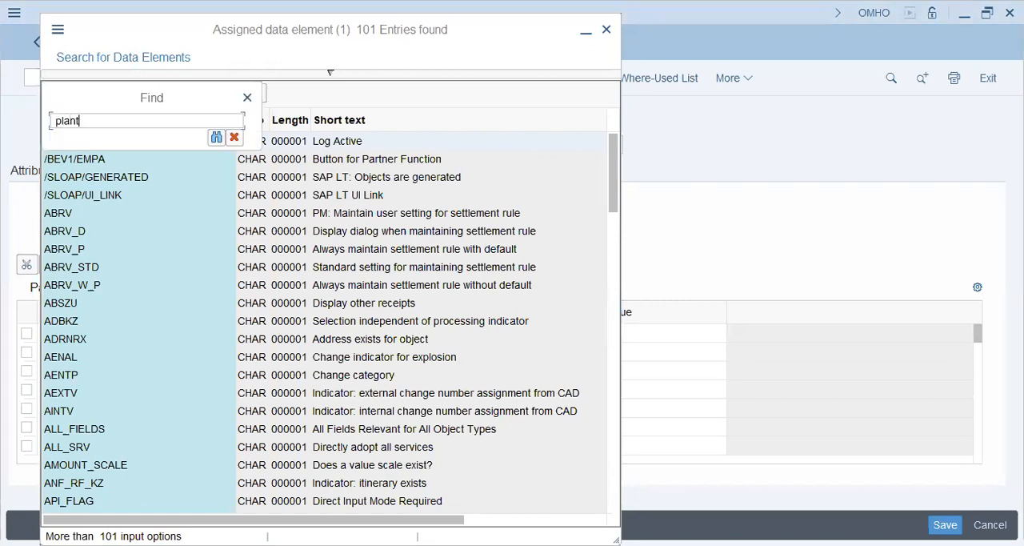
{"action": "key", "text": "Return"}
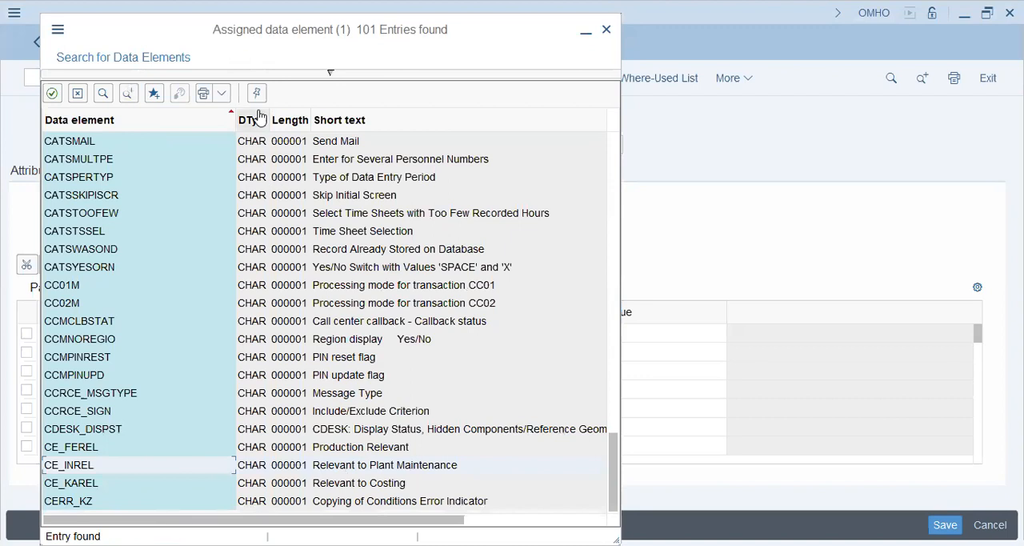
{"action": "left_click", "coordinate": [130, 93]}
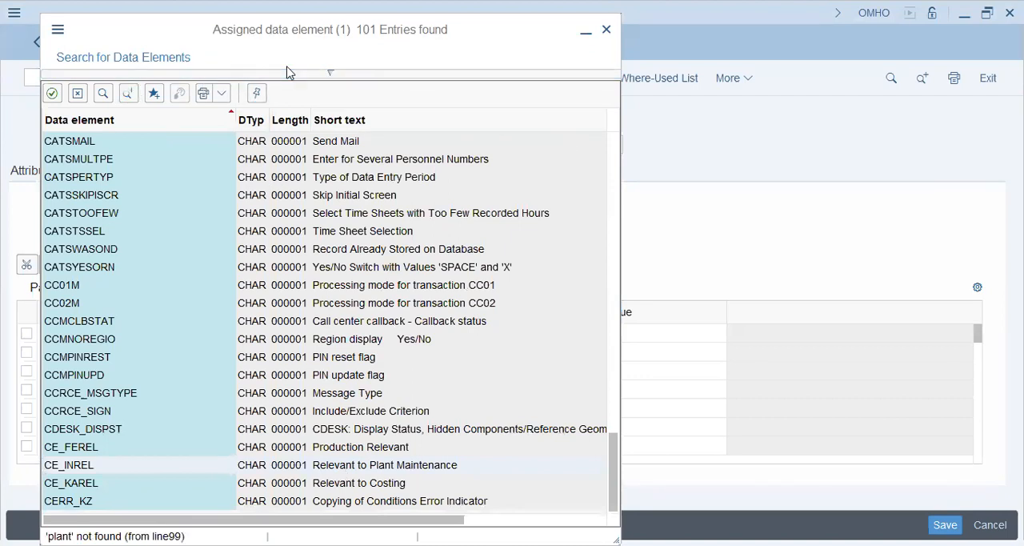
{"action": "key", "text": "Escape"}
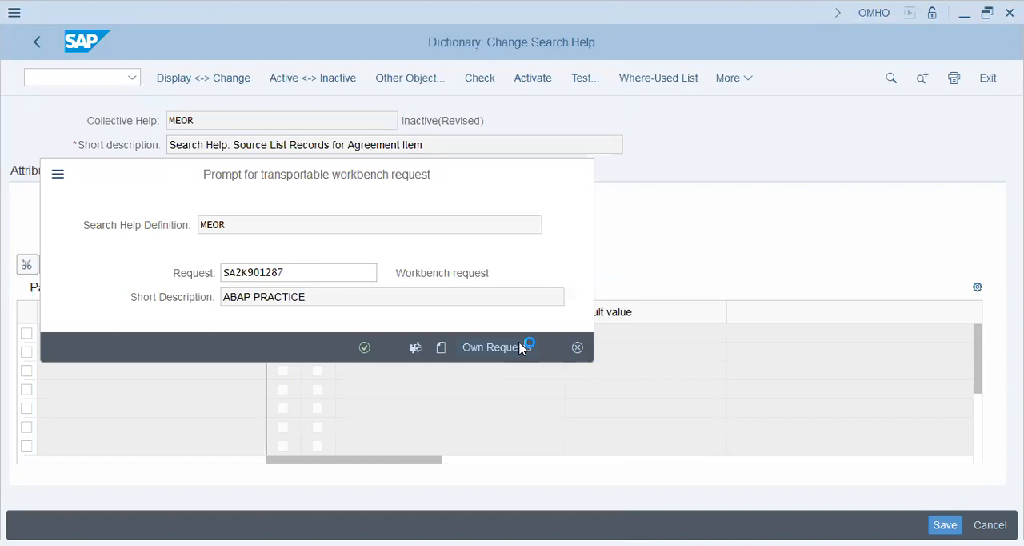
Display the user's own workbench requests for saving MEOR and expand the Development/Correction task under ABAP PRACTICE.
{"action": "left_click", "coordinate": [496, 347]}
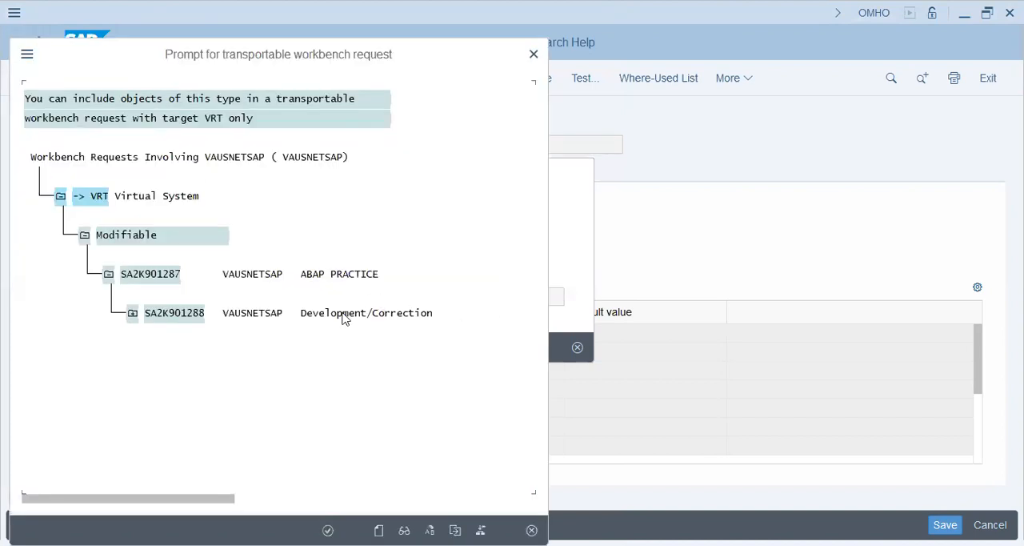
{"action": "left_click", "coordinate": [134, 314]}
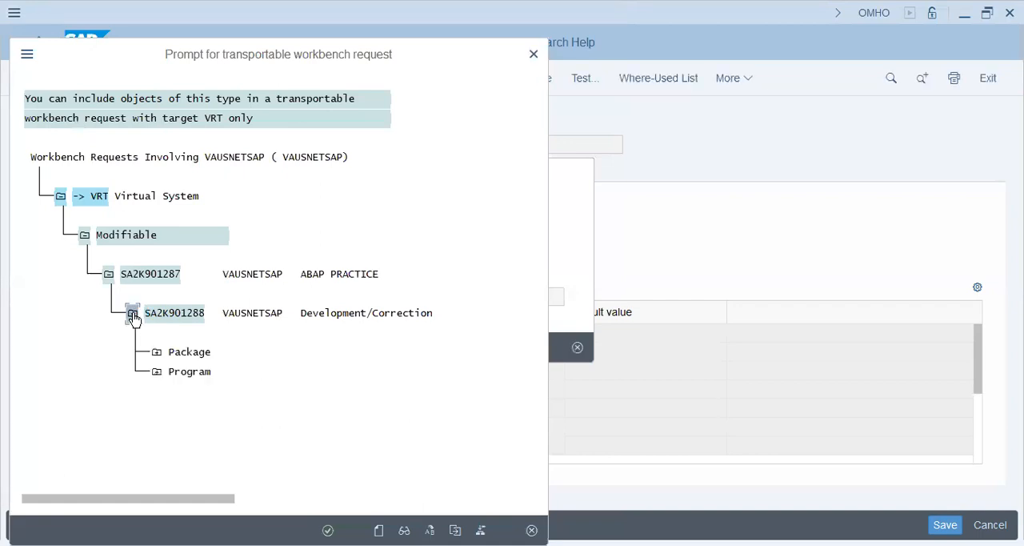
{"action": "left_click", "coordinate": [256, 314]}
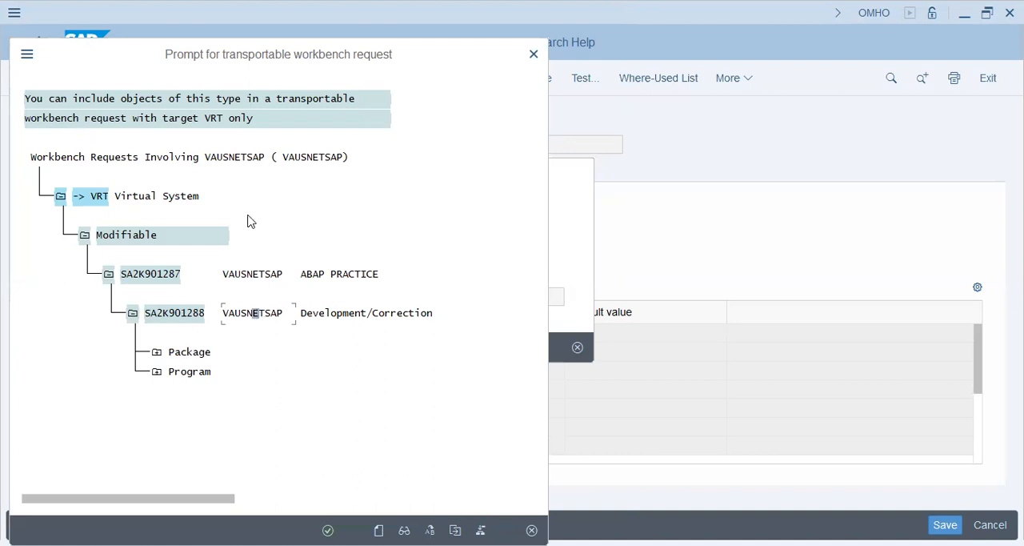
Create a workbench request described as "POPG - Work Request [MM/EWM]" plus the responsible persons' names, and save MEOR in it.
{"action": "left_click", "coordinate": [456, 415]}
{"action": "type", "text": "POPG - Work Request [mm"}
{"action": "key", "text": "BackSpace"}
{"action": "key", "text": "BackSpace"}
{"action": "type", "text": "MM/"}
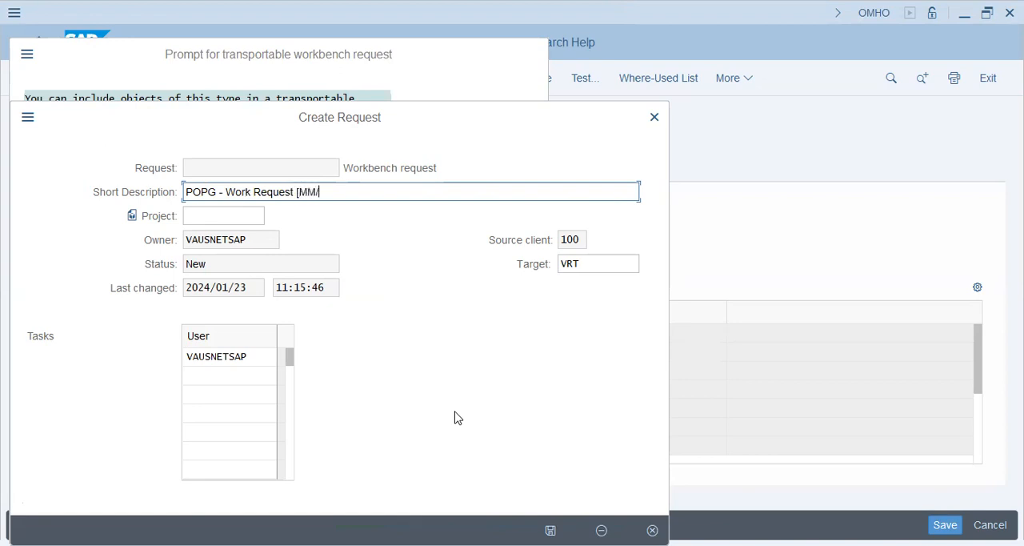
{"action": "type", "text": "EWM] - [Kazim"}
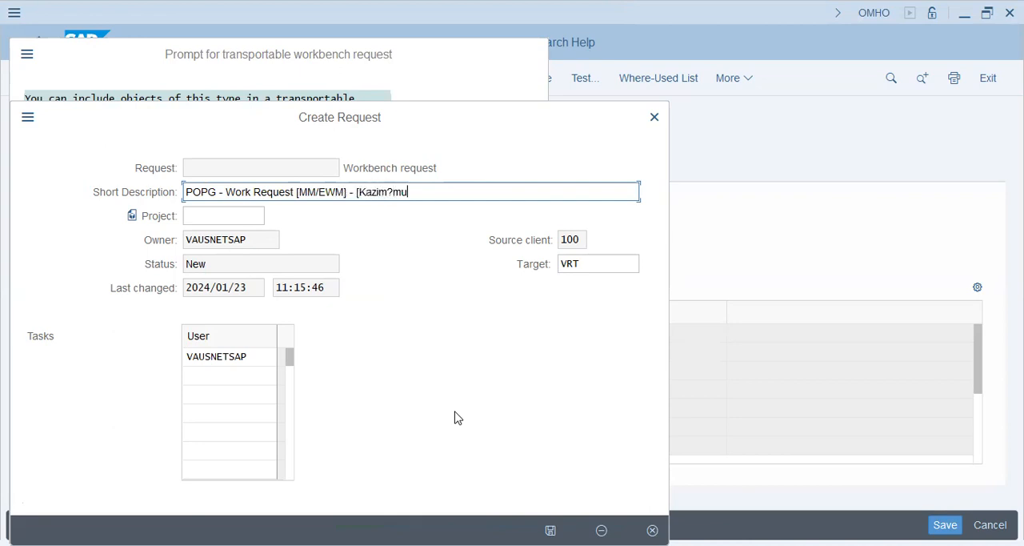
{"action": "type", "text": "/Murtaza]"}
{"action": "key", "text": "Return"}
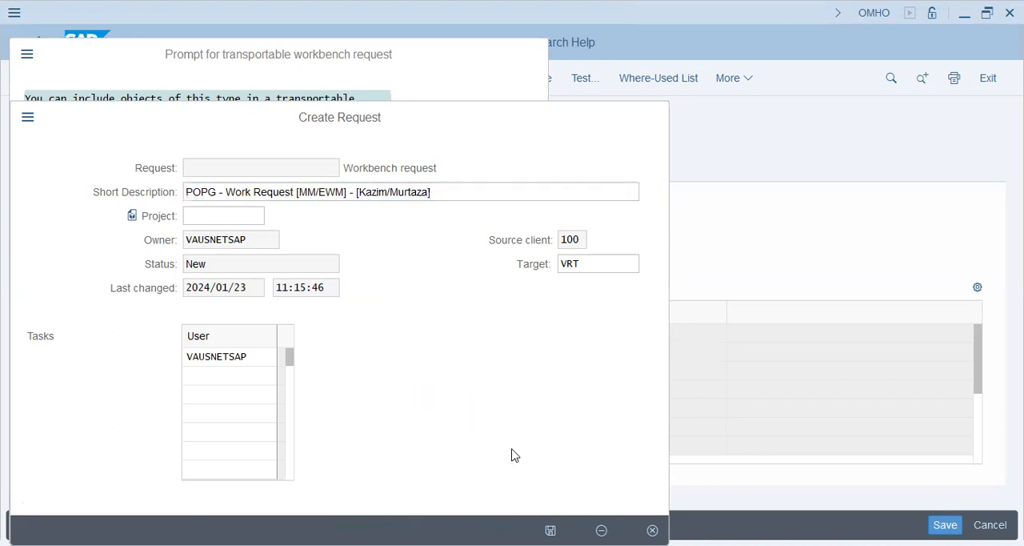
{"action": "key", "text": "Return"}
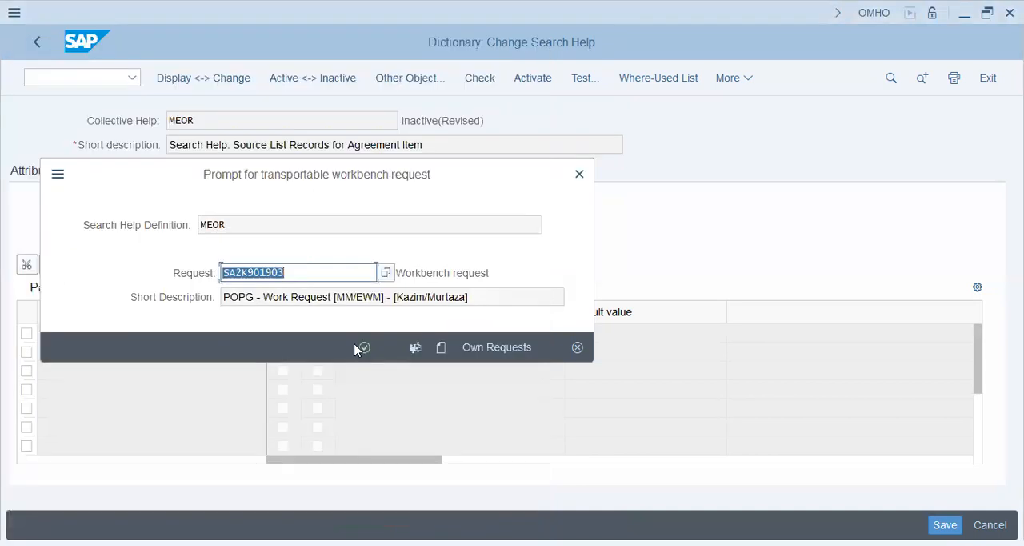
{"action": "left_click", "coordinate": [365, 348]}
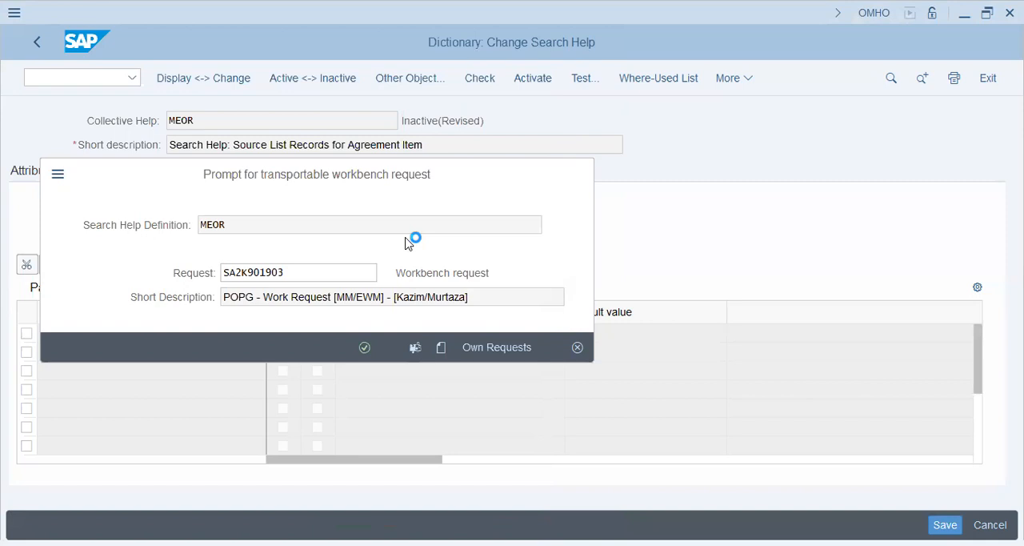
Return to the IMG structure and open Define Number Ranges under Quota Arrangement.
{"action": "left_click", "coordinate": [45, 49]}
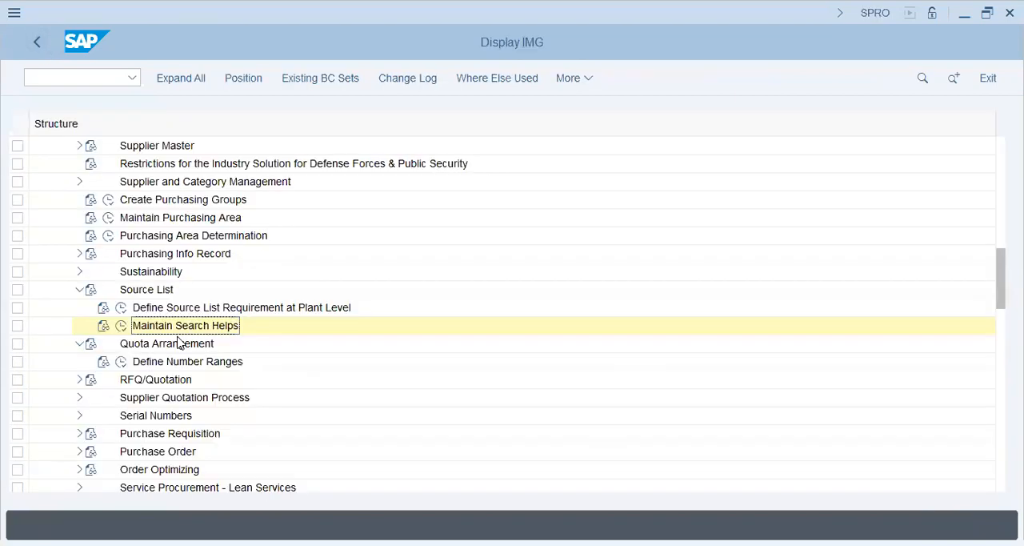
{"action": "left_click", "coordinate": [121, 363]}
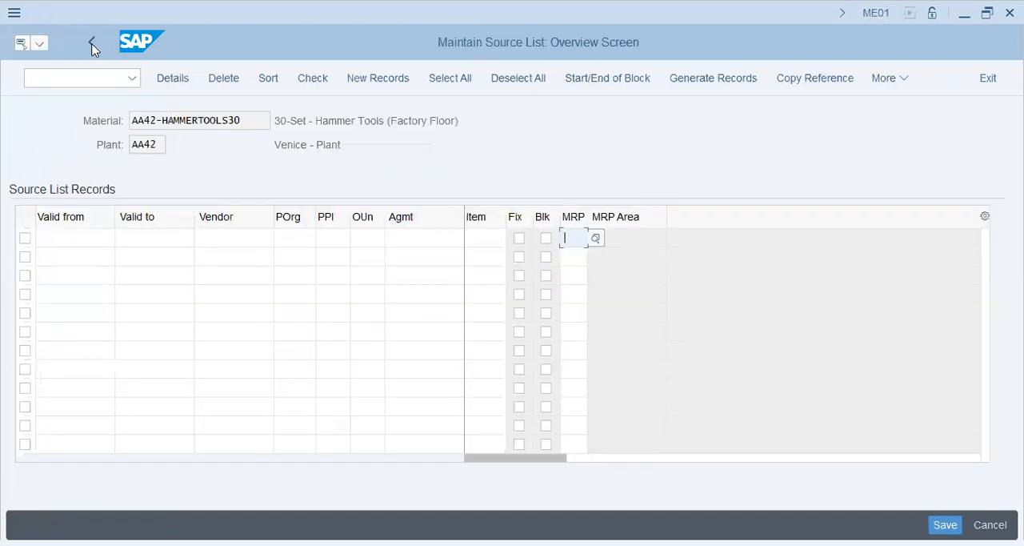
Leave ME01 and open quota arrangement maintenance in MEQ1 for material AA42-HAMMERTOOLS30 in plant AA42.
{"action": "key", "text": "F3"}
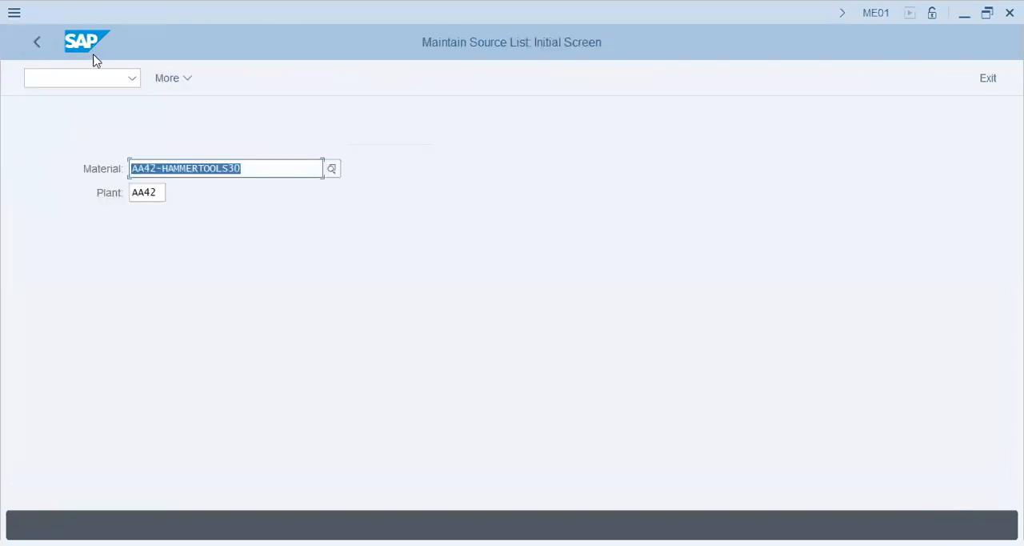
{"action": "left_click", "coordinate": [38, 51]}
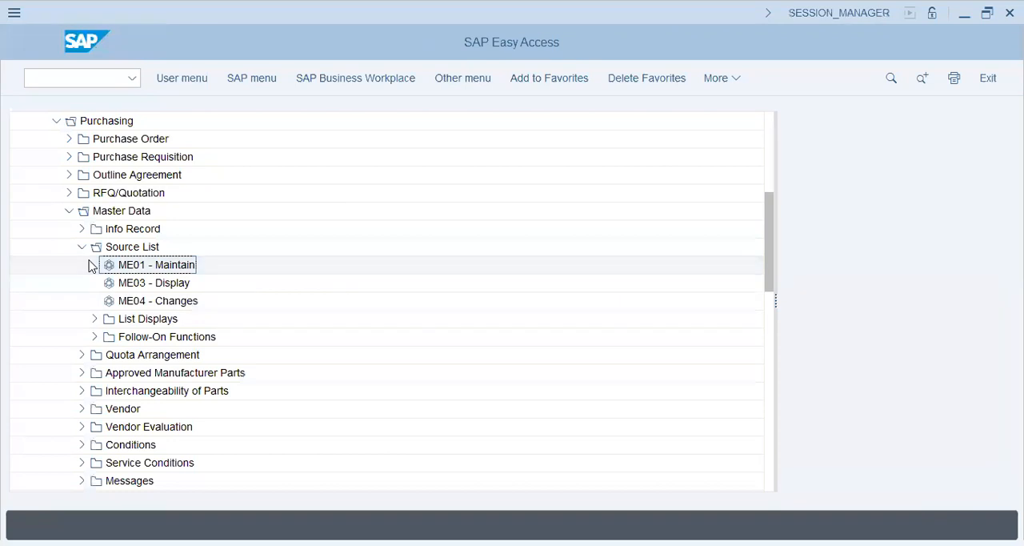
{"action": "left_click", "coordinate": [82, 354]}
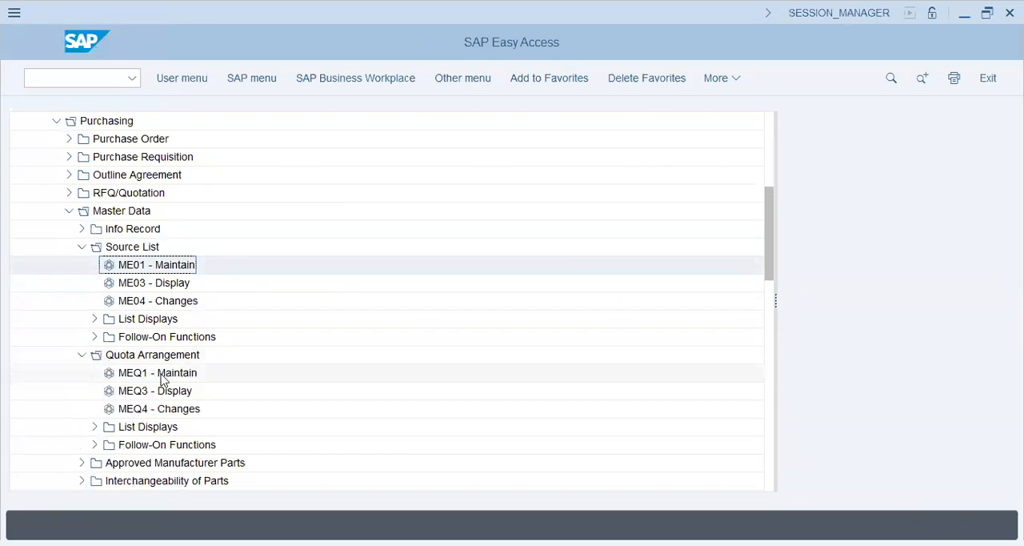
{"action": "double_click", "coordinate": [162, 379]}
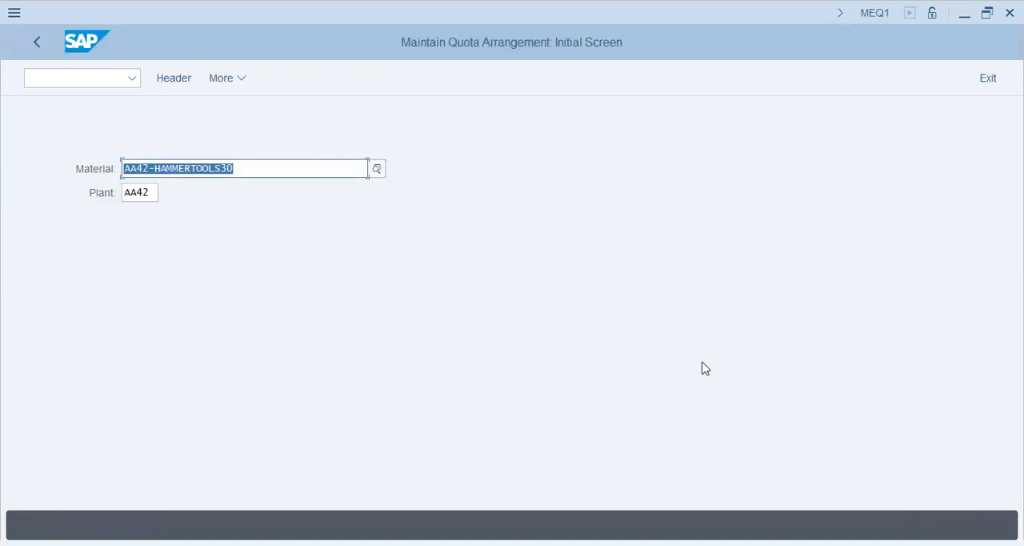
{"action": "key", "text": "Return"}
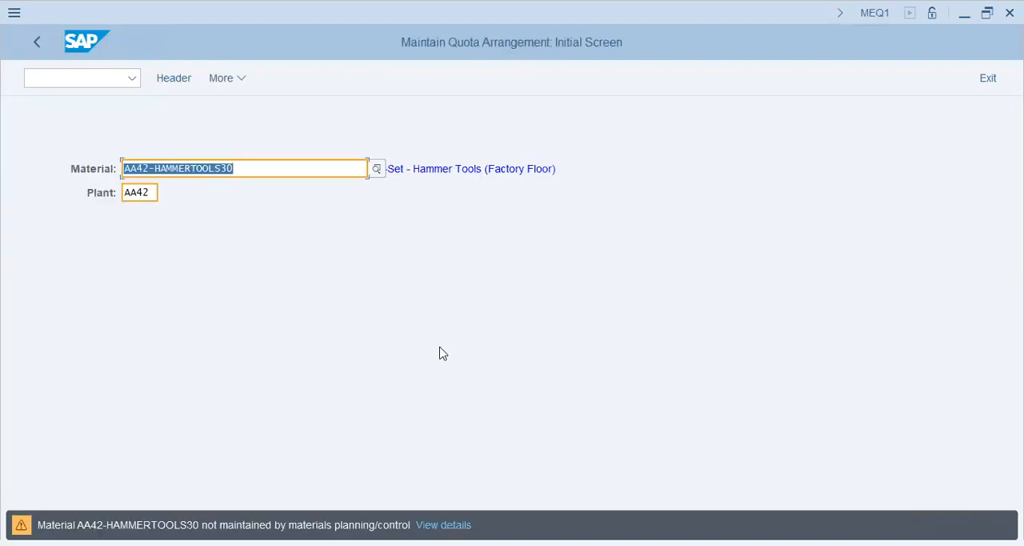
{"action": "key", "text": "Return"}
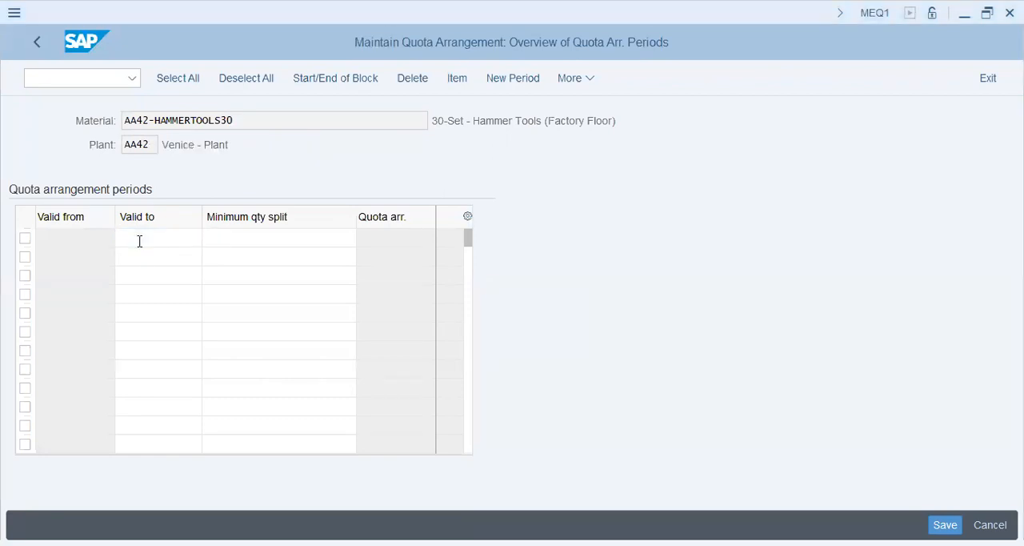
Examine the Valid to and Minimum qty split fields of the first quota arrangement period.
{"action": "left_click", "coordinate": [280, 243]}
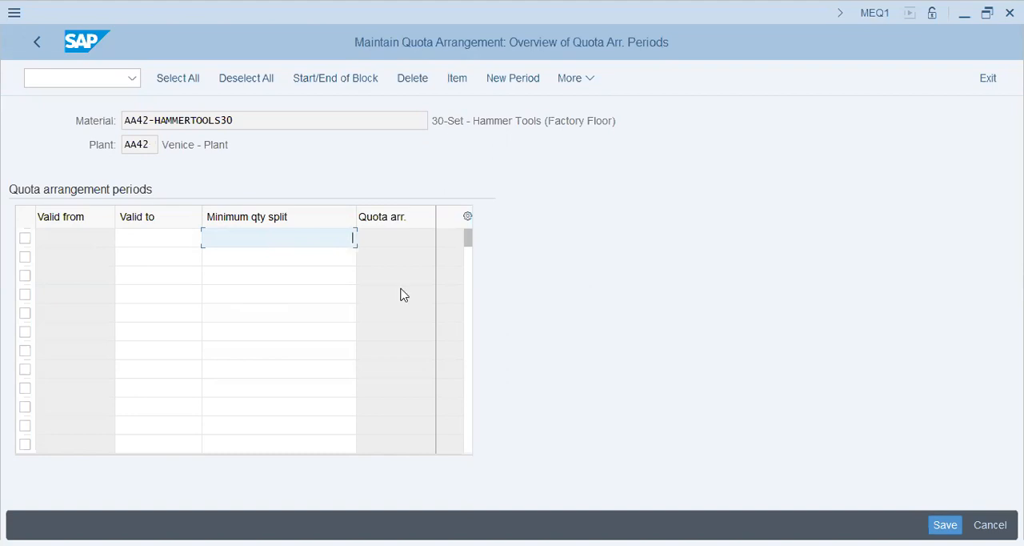
{"action": "left_click", "coordinate": [178, 237]}
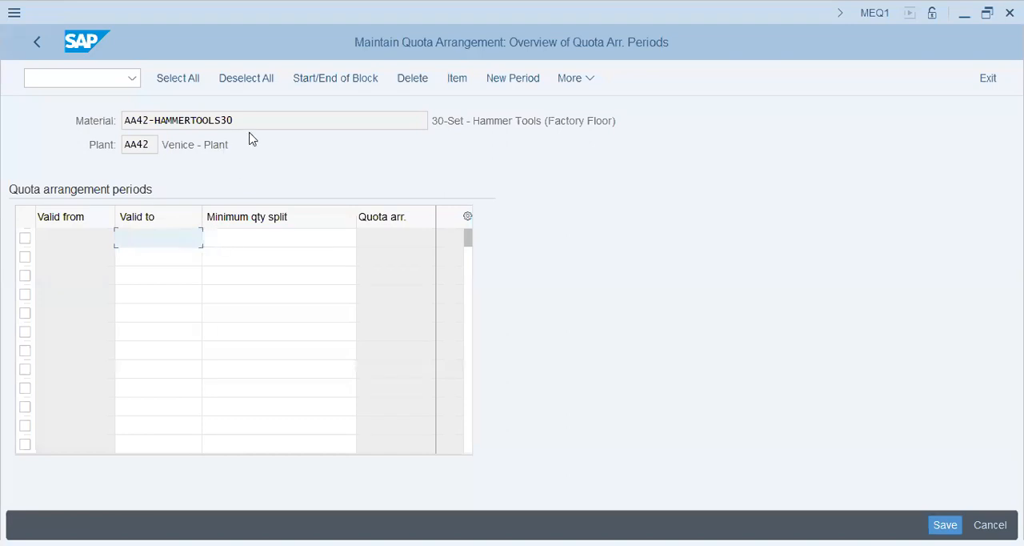
{"action": "left_click", "coordinate": [318, 240]}
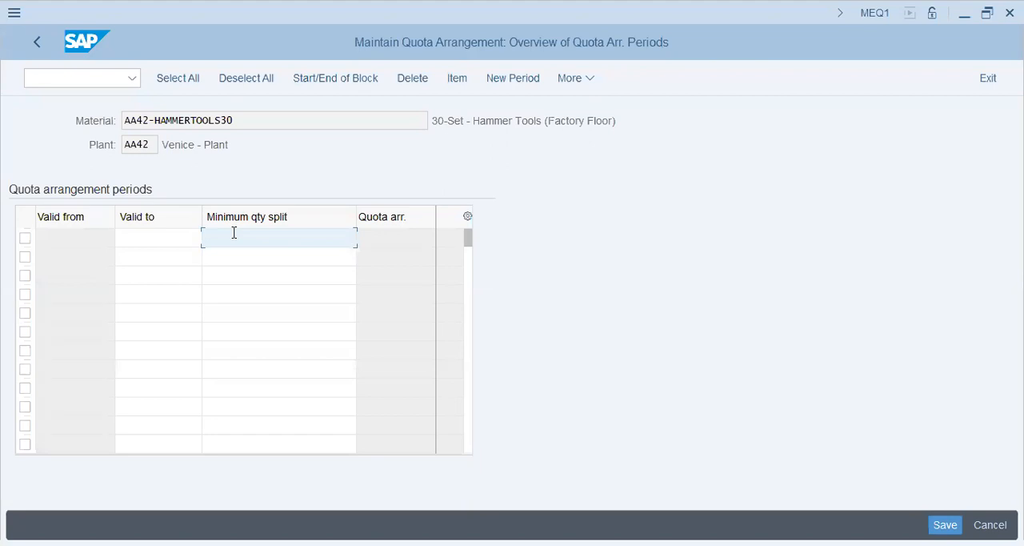
{"action": "left_click", "coordinate": [152, 243]}
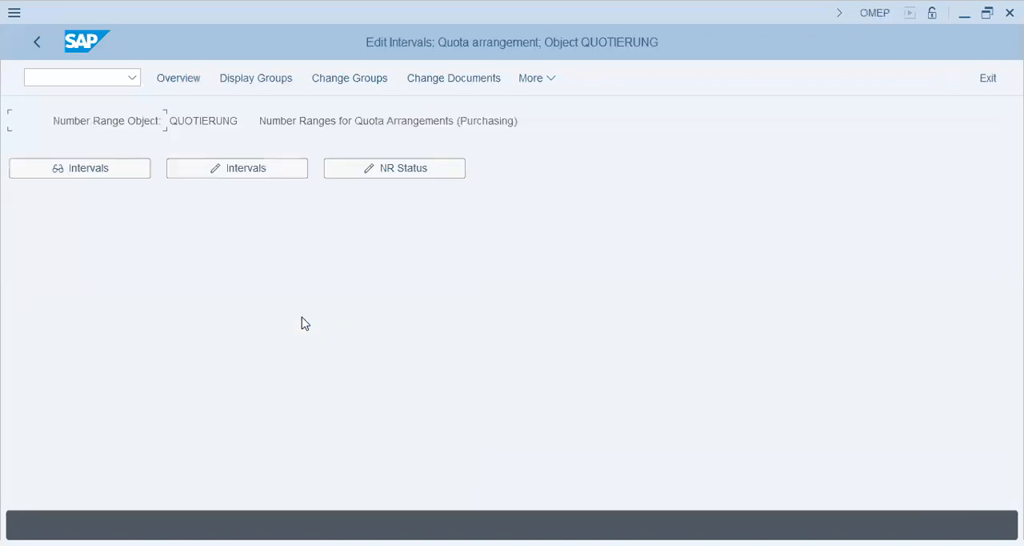
In the OMEP session, open the QUOTIERUNG number range intervals for editing, review their limits and leave the interval list.
{"action": "left_click", "coordinate": [248, 172]}
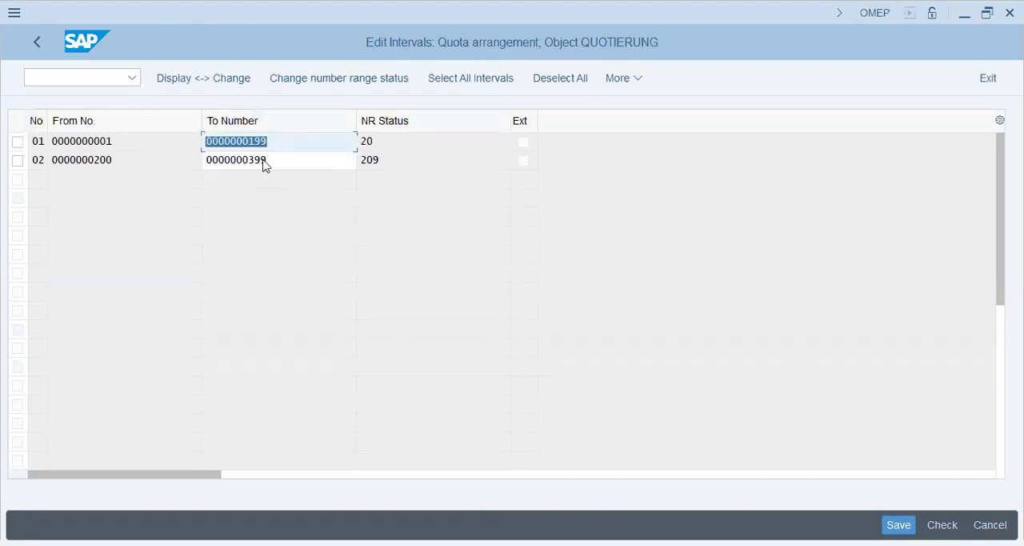
{"action": "key", "text": "Tab"}
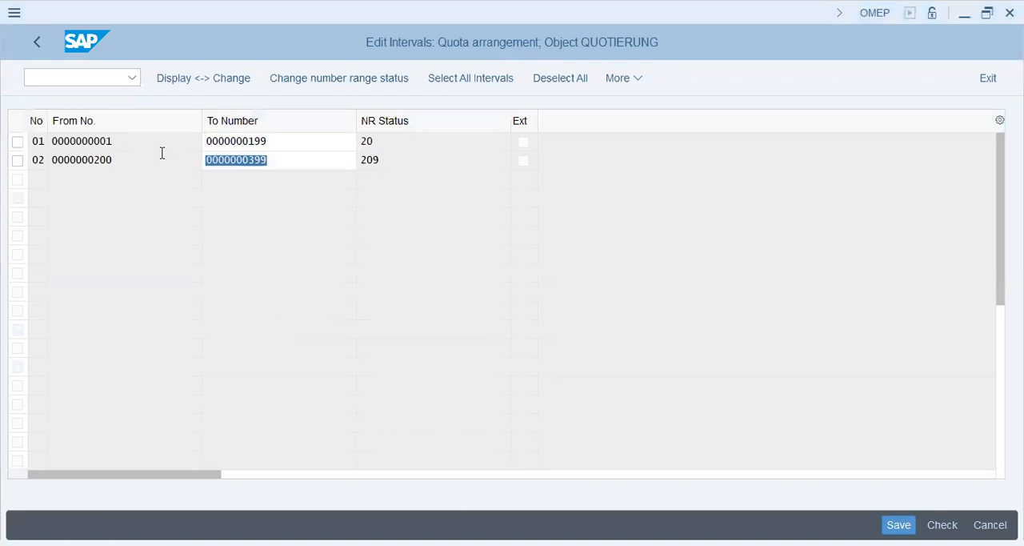
{"action": "left_click", "coordinate": [41, 41]}
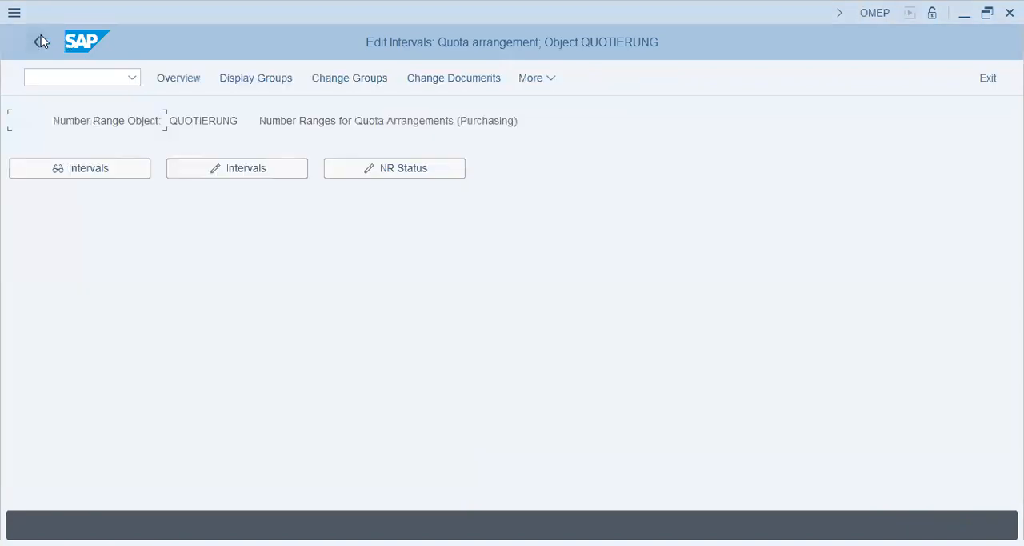
Open the number range groups of object QUOTIERUNG for changing and examine the existing groups and their assigned element.
{"action": "left_click", "coordinate": [344, 78]}
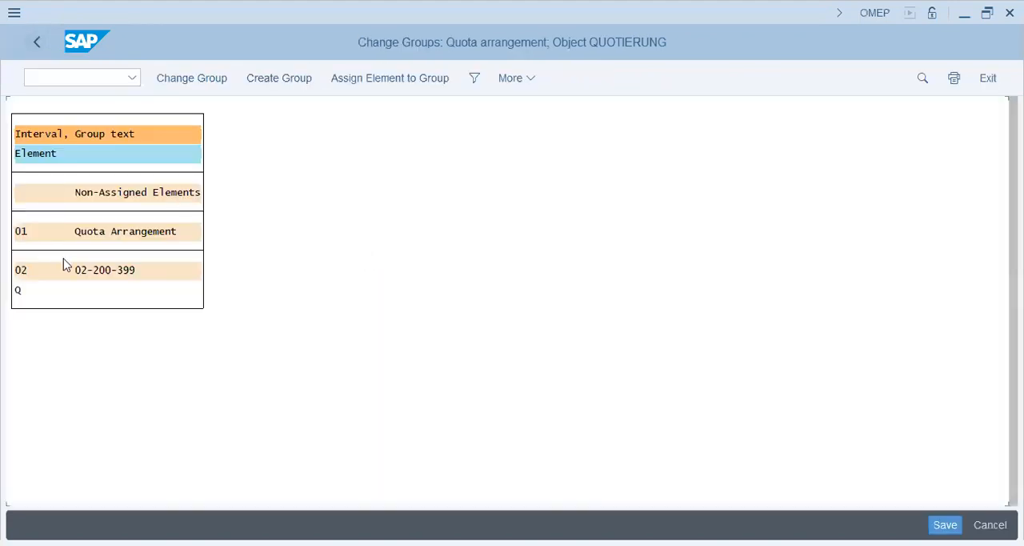
{"action": "left_click", "coordinate": [119, 233]}
{"action": "left_click", "coordinate": [23, 292]}
{"action": "left_click", "coordinate": [143, 195]}
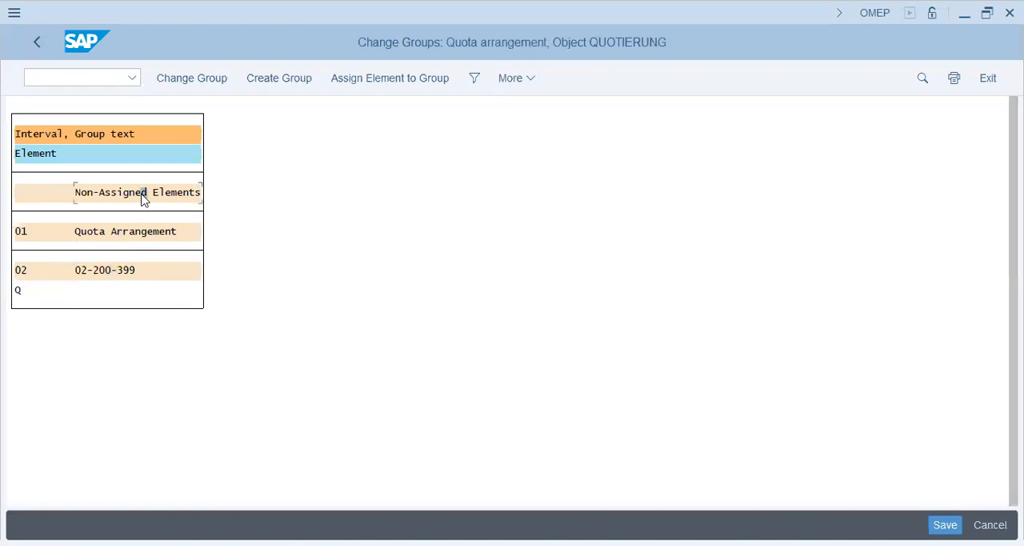
Create a new number range group named "POPG - Quota Arrangement 500-699".
{"action": "left_click", "coordinate": [276, 80]}
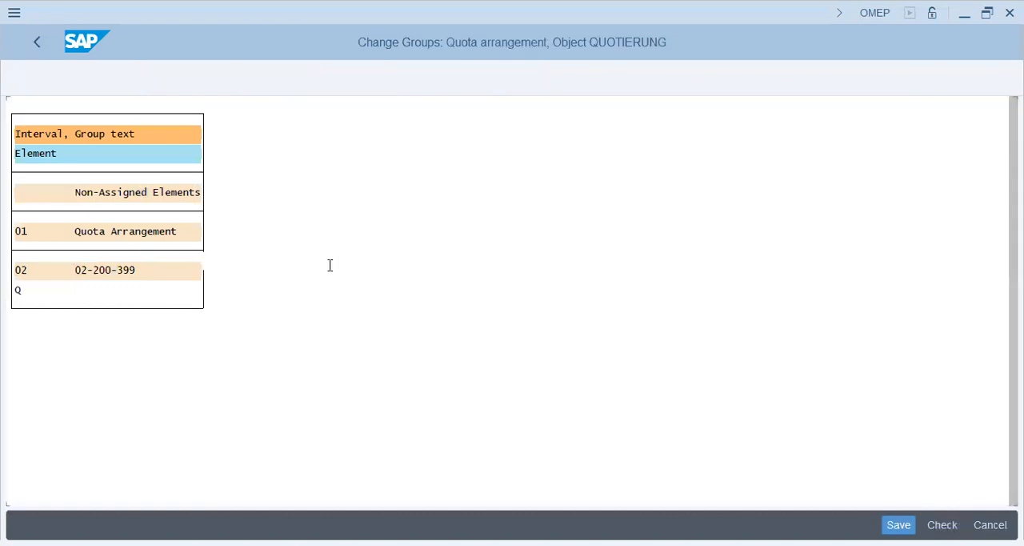
{"action": "type", "text": "POPG -"}
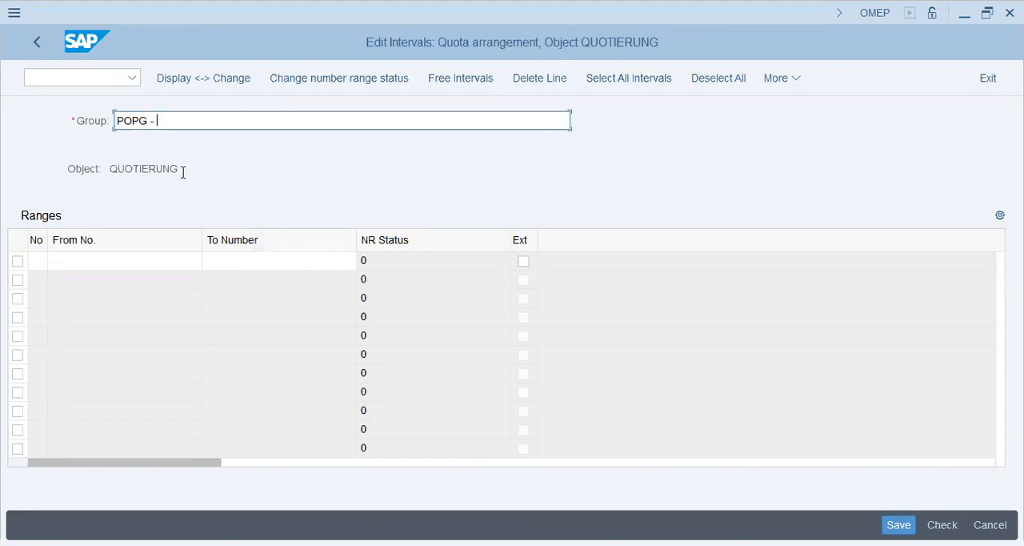
{"action": "type", "text": " Quota Arrangement"}
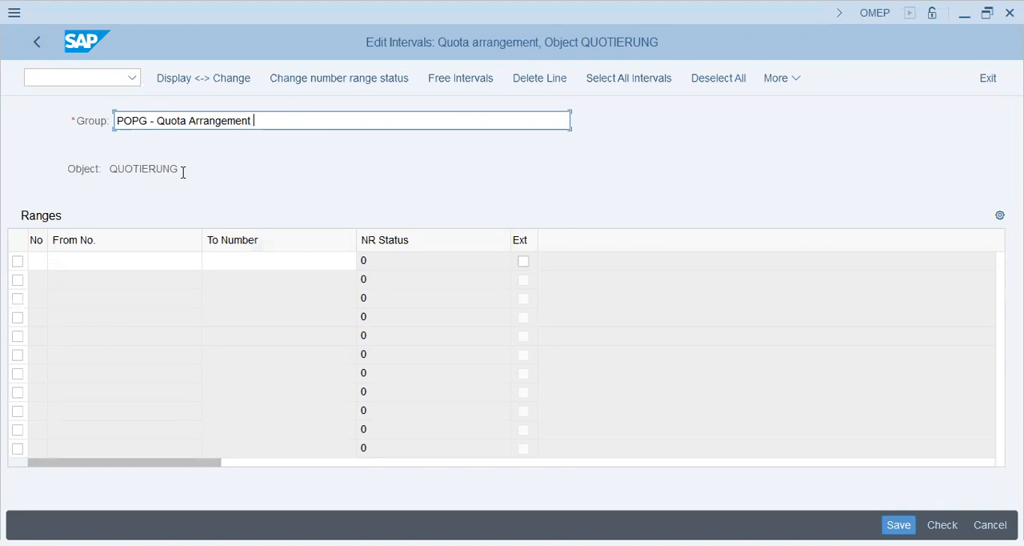
{"action": "key", "text": "BackSpace"}
{"action": "type", "text": "500"}
{"action": "type", "text": "-499"}
{"action": "key", "text": "BackSpace"}
{"action": "key", "text": "BackSpace"}
{"action": "key", "text": "BackSpace"}
{"action": "key", "text": "BackSpace"}
{"action": "type", "text": "0-"}
{"action": "key", "text": "BackSpace"}
{"action": "key", "text": "BackSpace"}
{"action": "type", "text": "-6"}
{"action": "key", "text": "BackSpace"}
{"action": "type", "text": "699"}
{"action": "key", "text": "Tab"}
Define interval 05 from 500 to 699 for the new group and save it.
{"action": "type", "text": "0"}
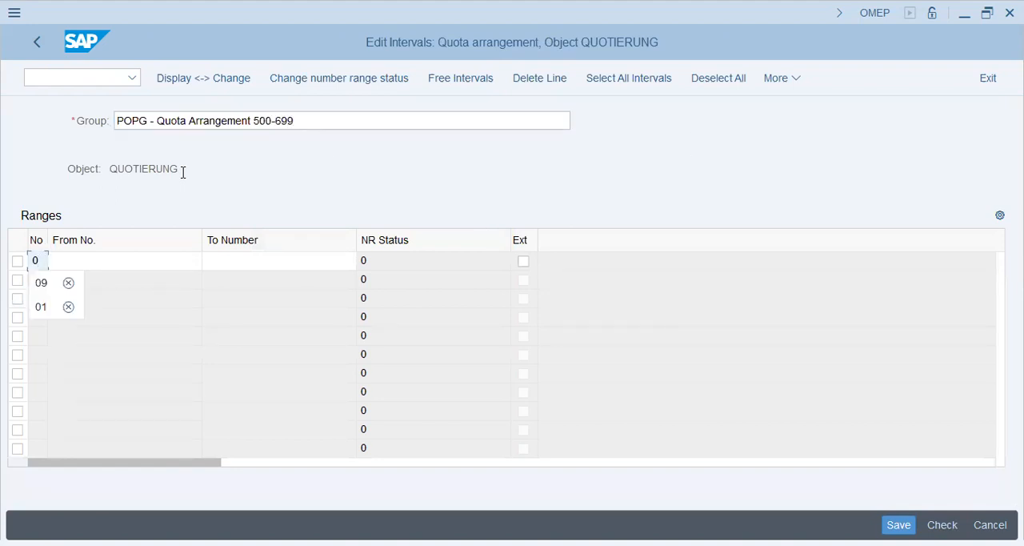
{"action": "key", "text": "BackSpace"}
{"action": "type", "text": "4"}
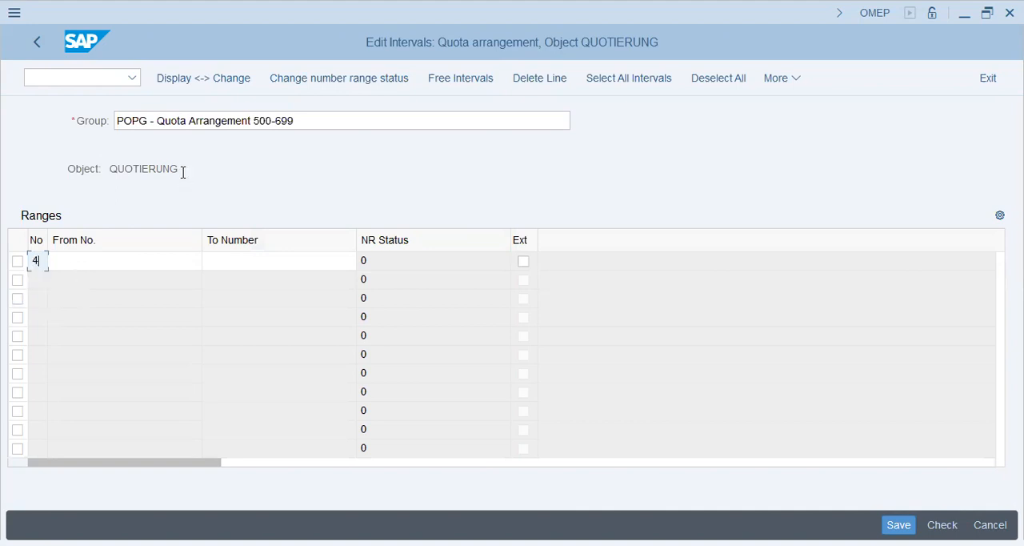
{"action": "key", "text": "BackSpace"}
{"action": "type", "text": "4"}
{"action": "key", "text": "Tab"}
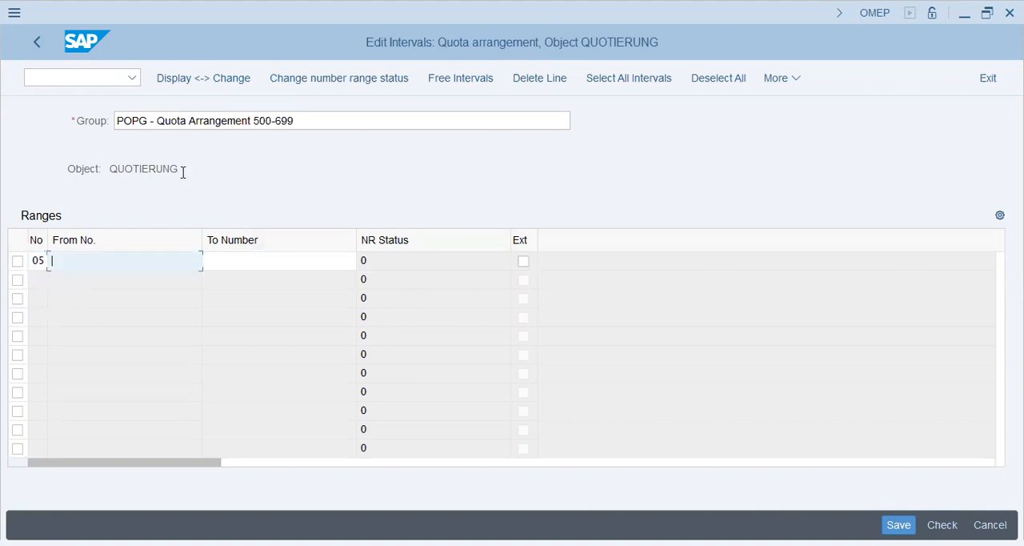
{"action": "type", "text": "500"}
{"action": "key", "text": "Tab"}
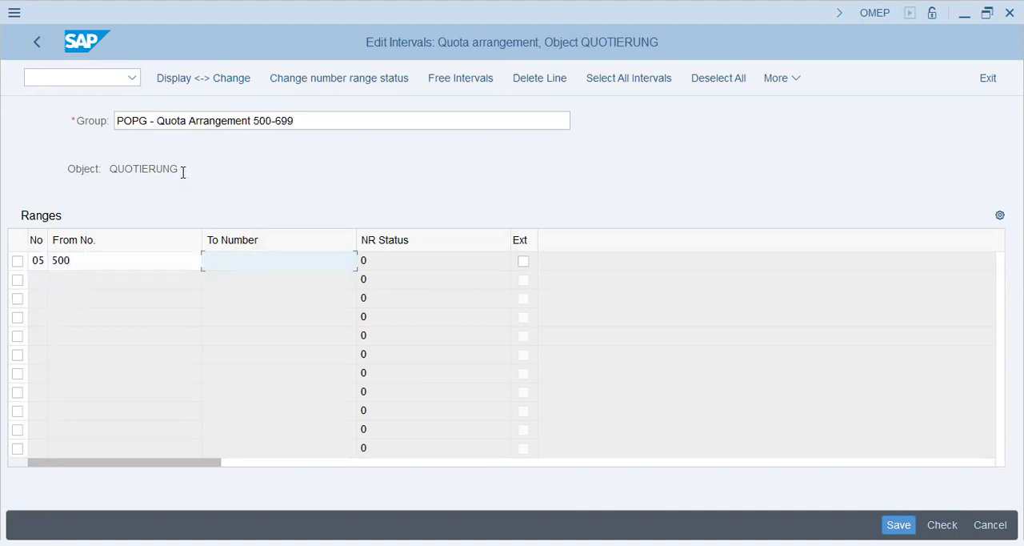
{"action": "type", "text": "699"}
{"action": "key", "text": "Return"}
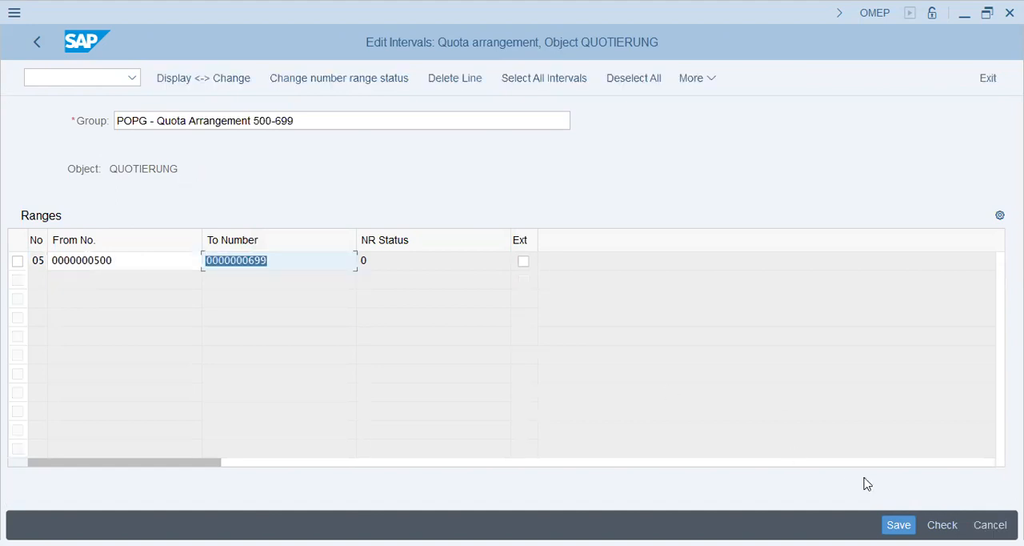
{"action": "left_click", "coordinate": [485, 406]}
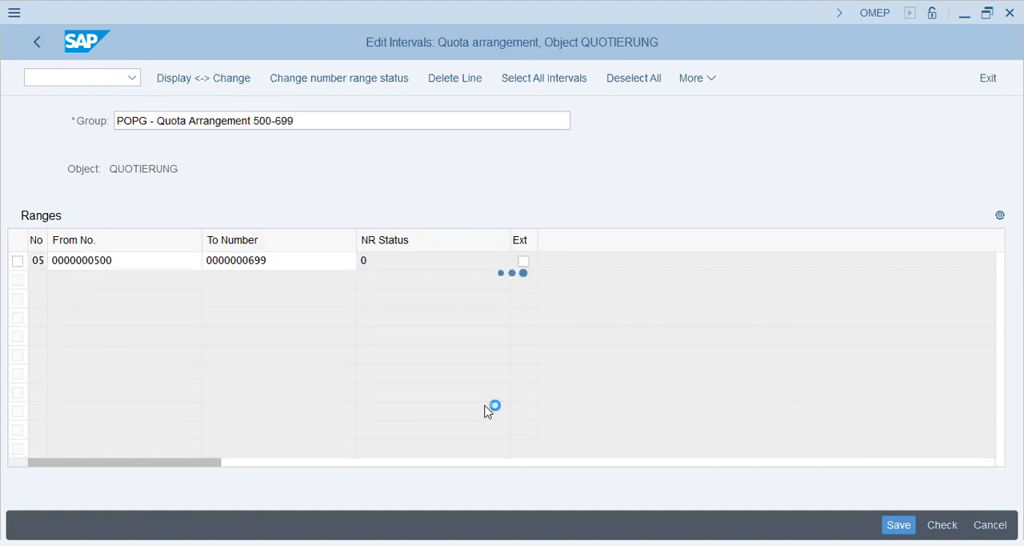
{"action": "key", "text": "Return"}
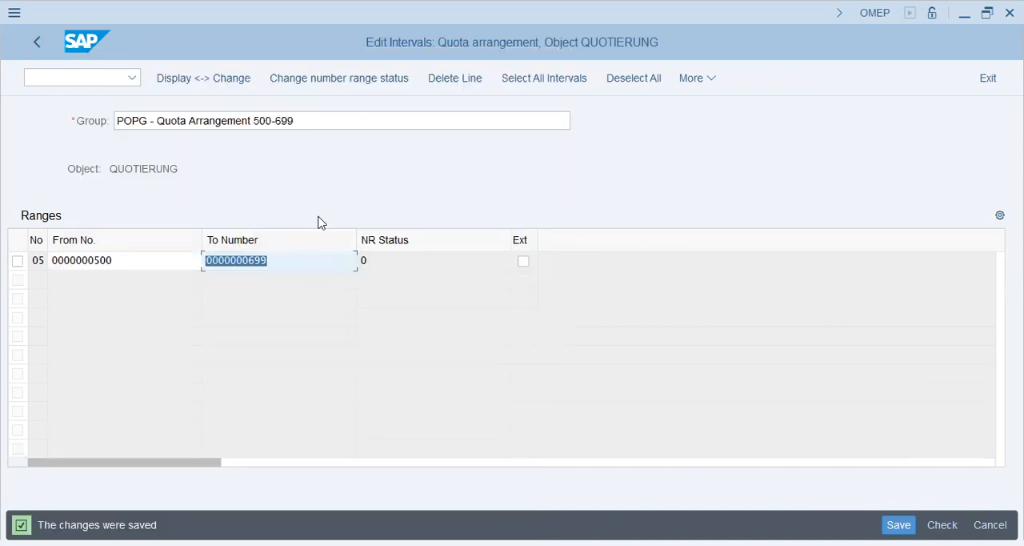
Return to the group overview, reassign element Q to the POPG group with interval 05, save and leave group maintenance.
{"action": "left_click", "coordinate": [38, 44]}
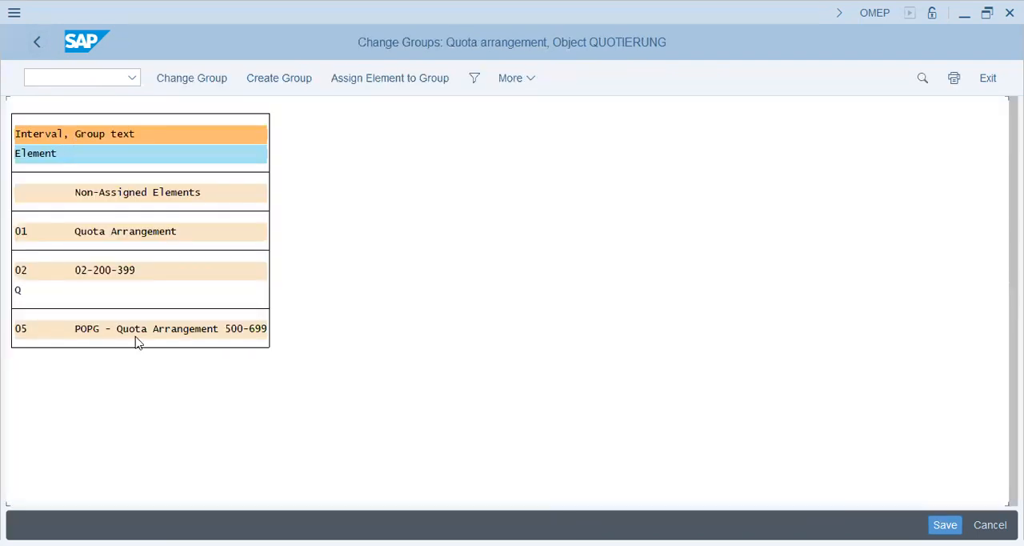
{"action": "left_click", "coordinate": [139, 336]}
{"action": "left_click", "coordinate": [18, 291]}
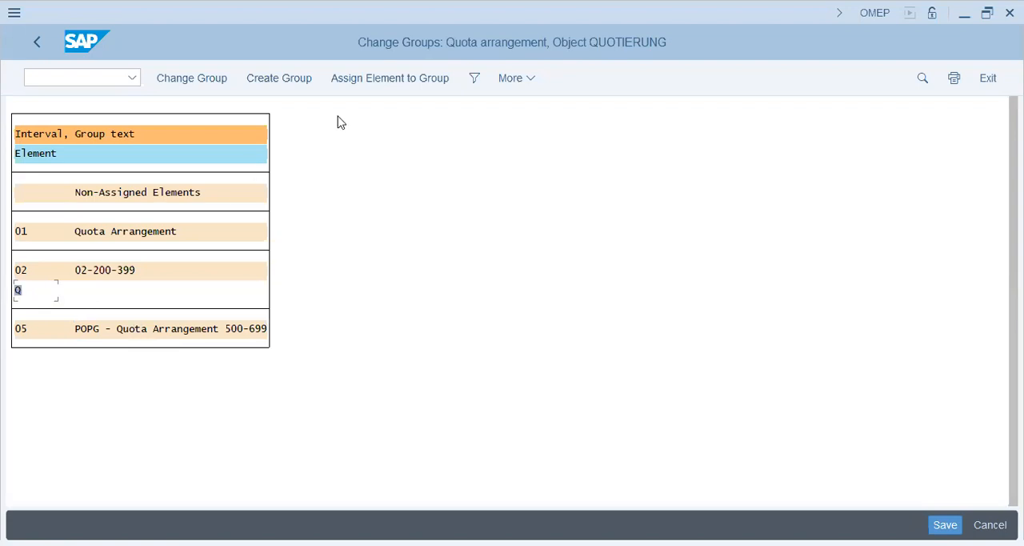
{"action": "left_click", "coordinate": [372, 81]}
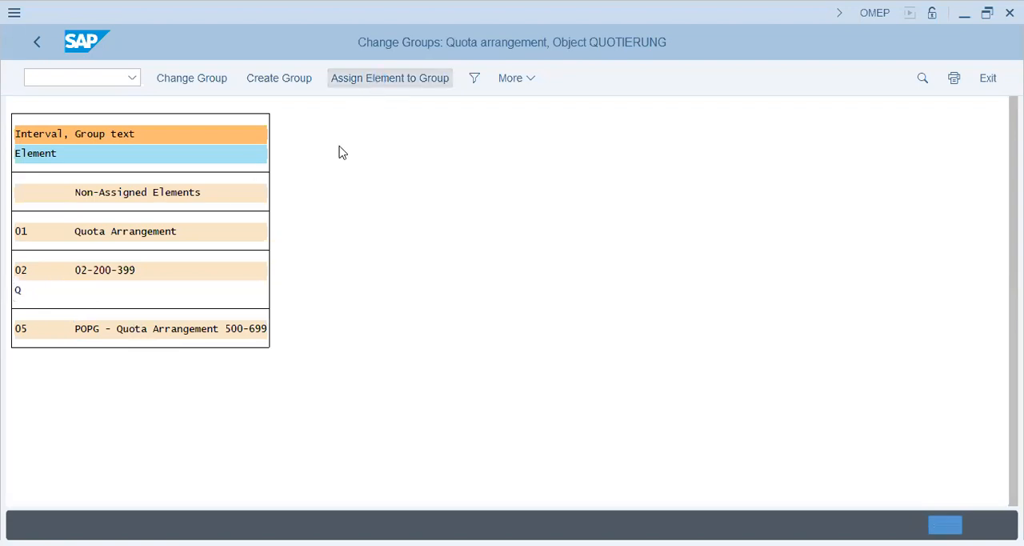
{"action": "double_click", "coordinate": [237, 210]}
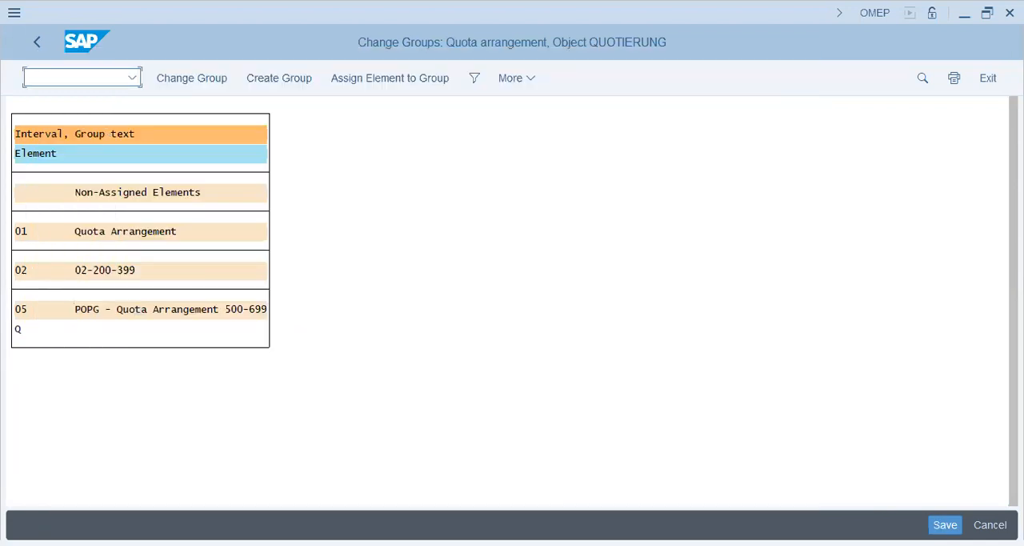
{"action": "key", "text": "ctrl+s"}
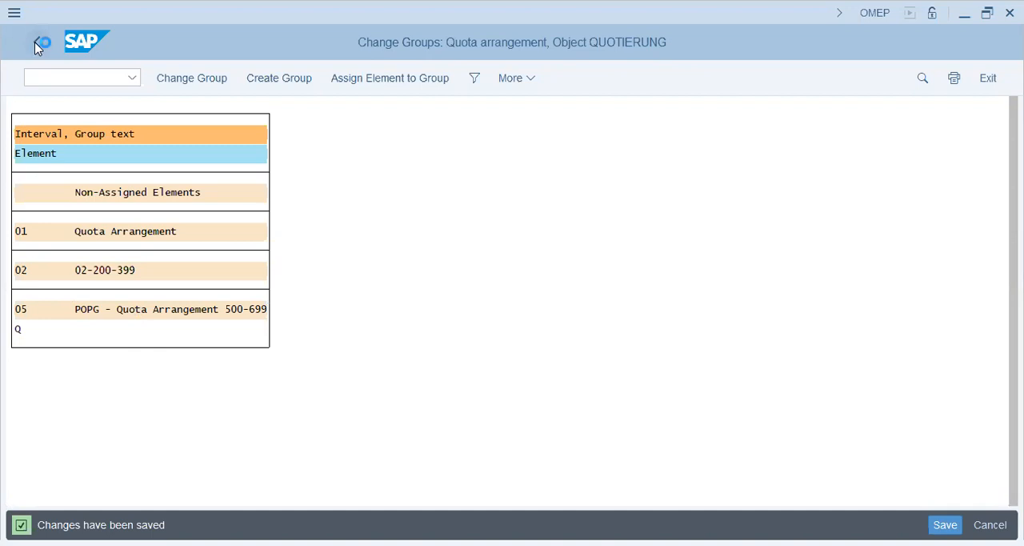
{"action": "left_click", "coordinate": [36, 43]}
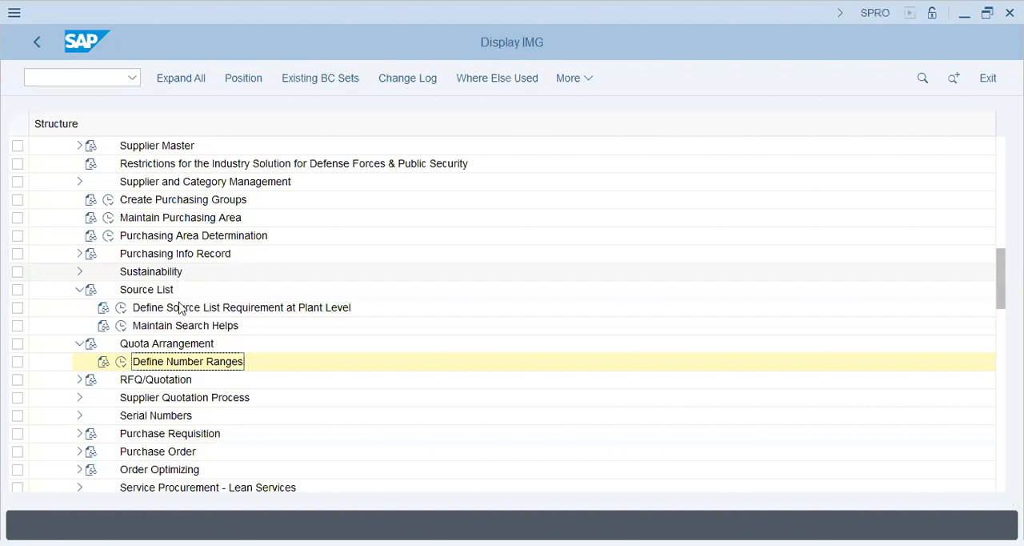
Back in the IMG structure, look over the remaining purchasing nodes from RFQ/Quotation down to Version Management.
{"action": "left_click", "coordinate": [170, 381]}
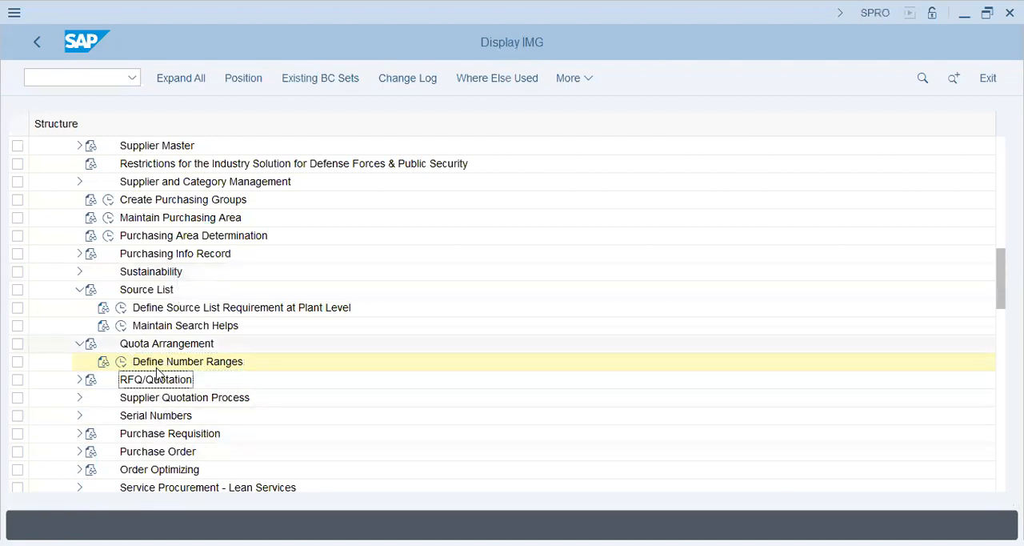
{"action": "left_click", "coordinate": [170, 436]}
{"action": "left_click", "coordinate": [176, 453]}
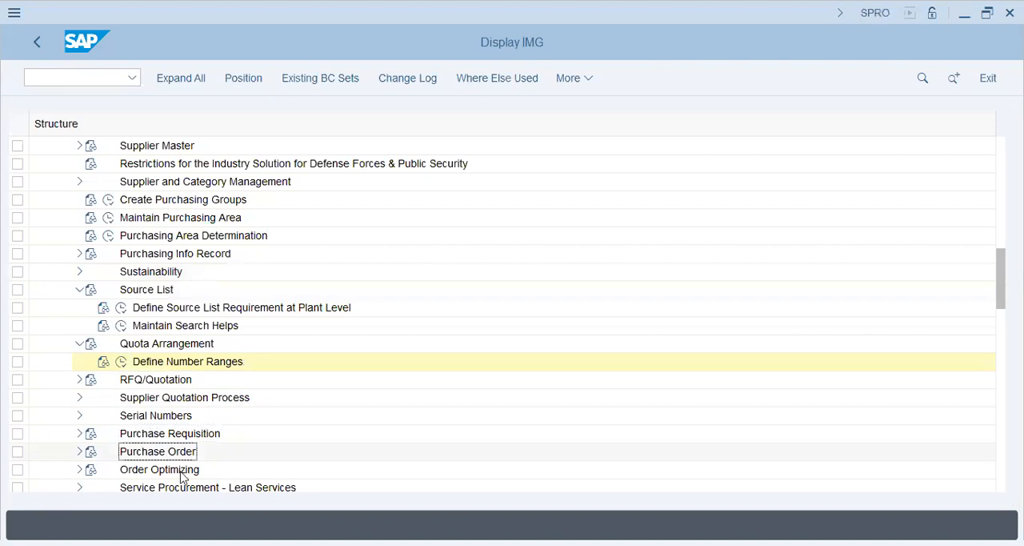
{"action": "scroll", "coordinate": [223, 393], "scroll_direction": "down", "scroll_amount": 2}
{"action": "left_click", "coordinate": [280, 454]}
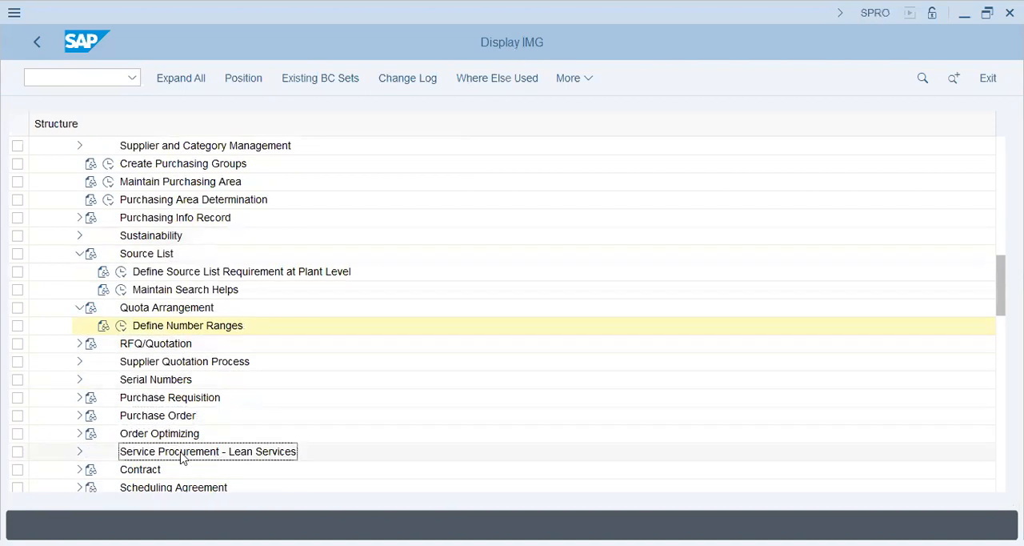
{"action": "scroll", "coordinate": [167, 436], "scroll_direction": "down", "scroll_amount": 2}
{"action": "left_click", "coordinate": [164, 452]}
{"action": "left_click", "coordinate": [160, 469]}
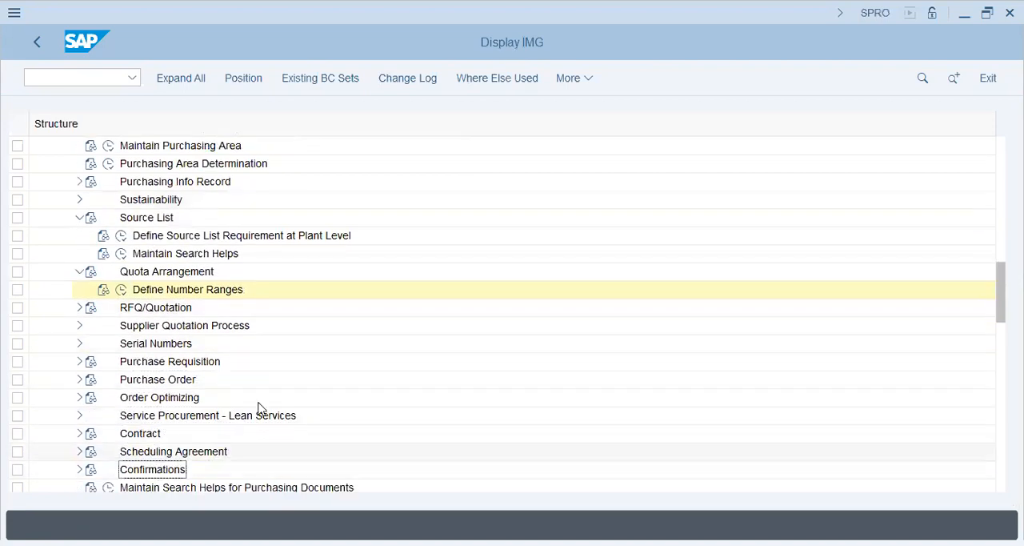
{"action": "scroll", "coordinate": [260, 408], "scroll_direction": "down", "scroll_amount": 2}
{"action": "scroll", "coordinate": [259, 408], "scroll_direction": "down", "scroll_amount": 4}
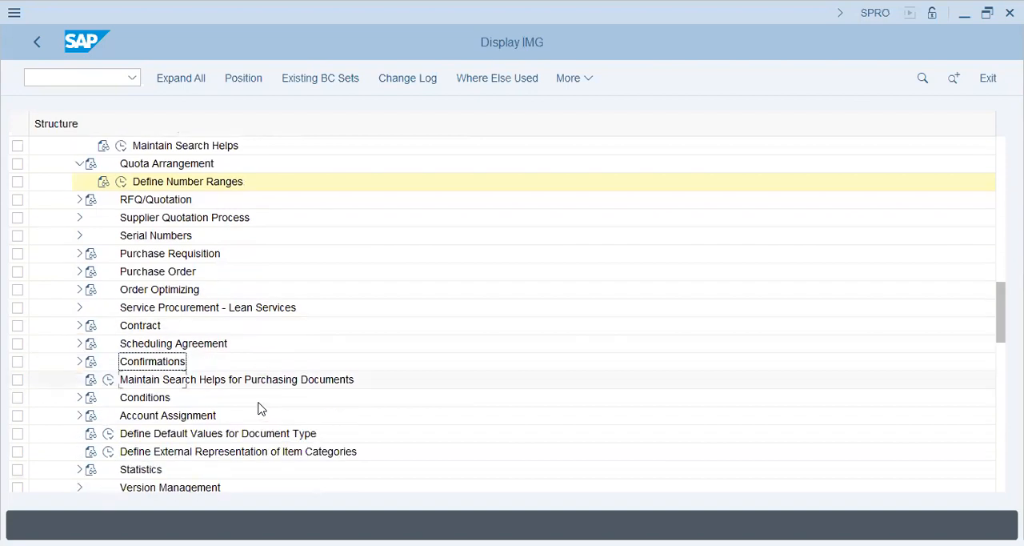
{"action": "scroll", "coordinate": [259, 408], "scroll_direction": "up", "scroll_amount": 3}
Leave the IMG with /n and return to the SAP Easy Access screen.
{"action": "left_click", "coordinate": [102, 80]}
{"action": "type", "text": "/n"}
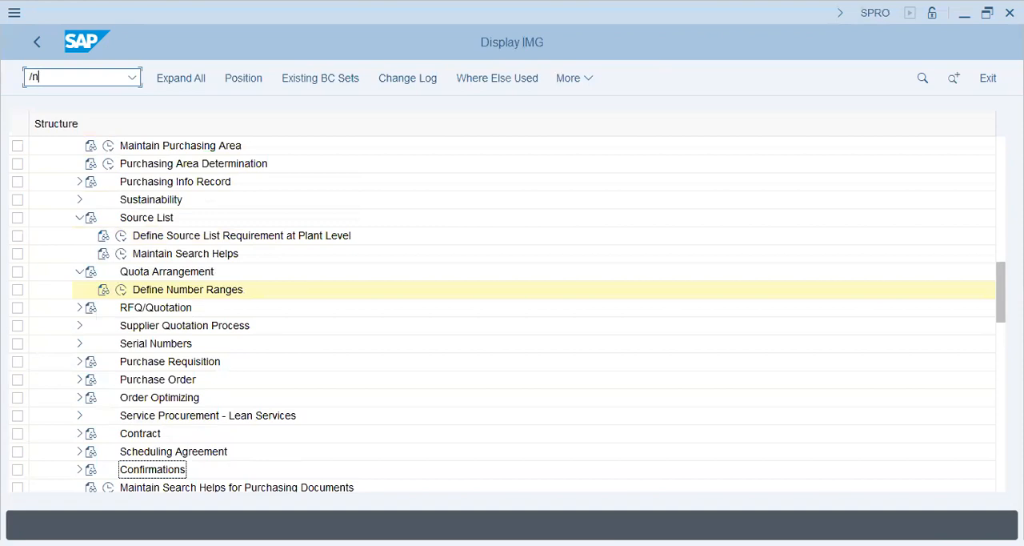
{"action": "key", "text": "Return"}
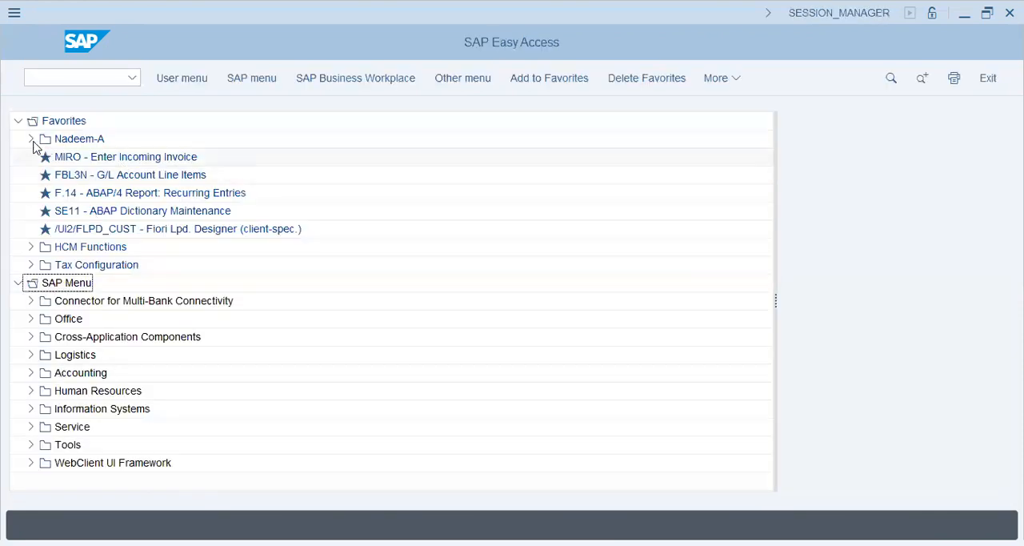
Collapse the favorites and start MM01 for immediate general material creation, found under Logistics, Materials Management, Material Master.
{"action": "left_click", "coordinate": [18, 120]}
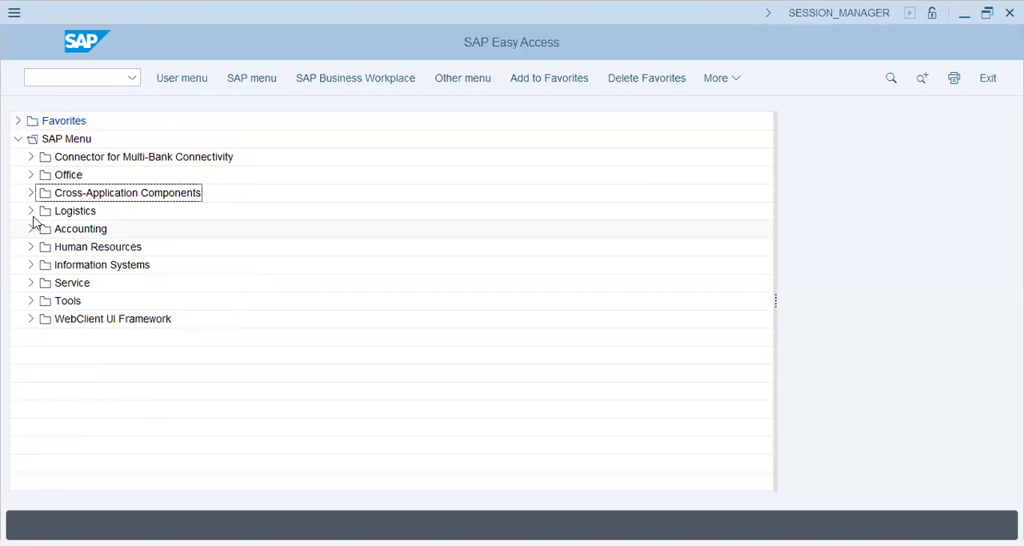
{"action": "left_click", "coordinate": [30, 211]}
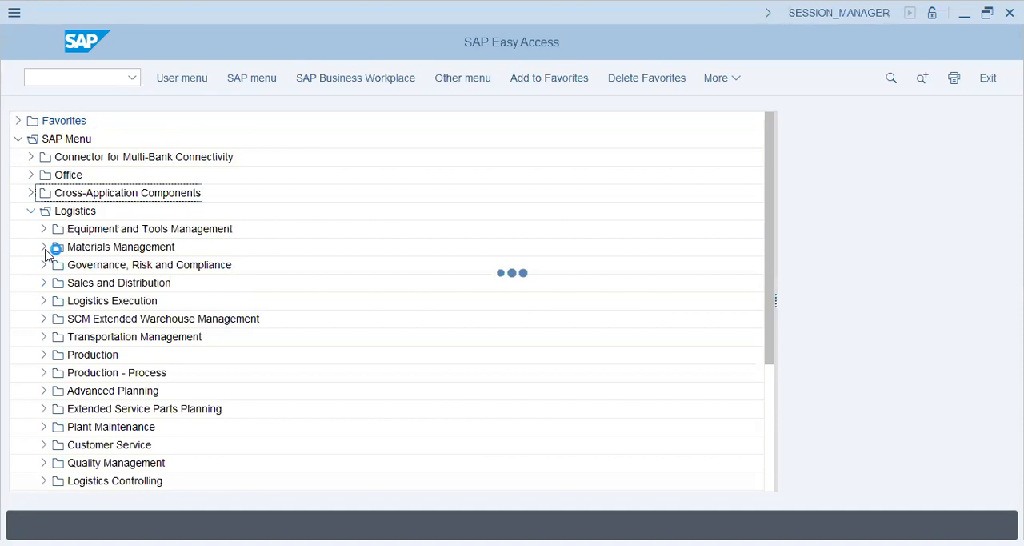
{"action": "left_click", "coordinate": [43, 247]}
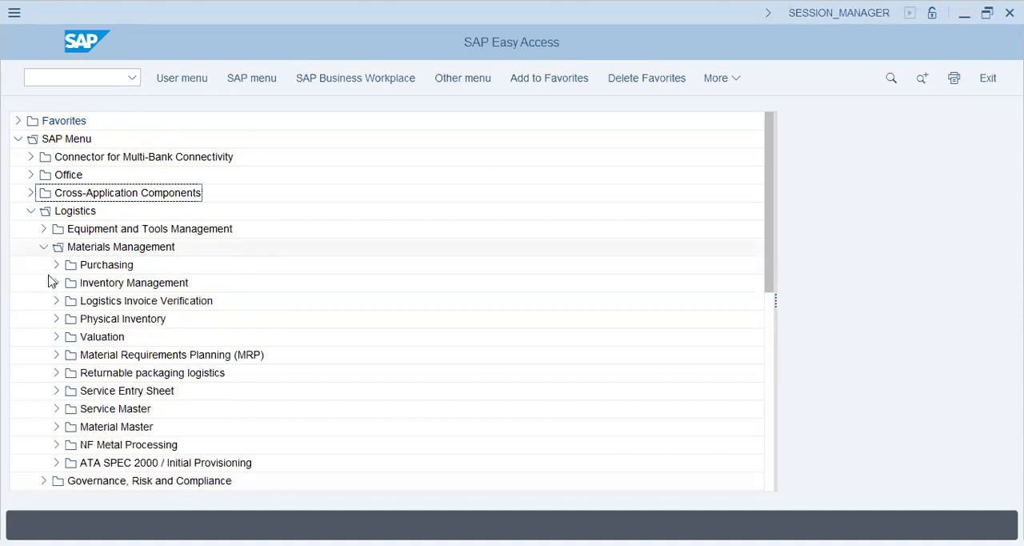
{"action": "left_click", "coordinate": [56, 426]}
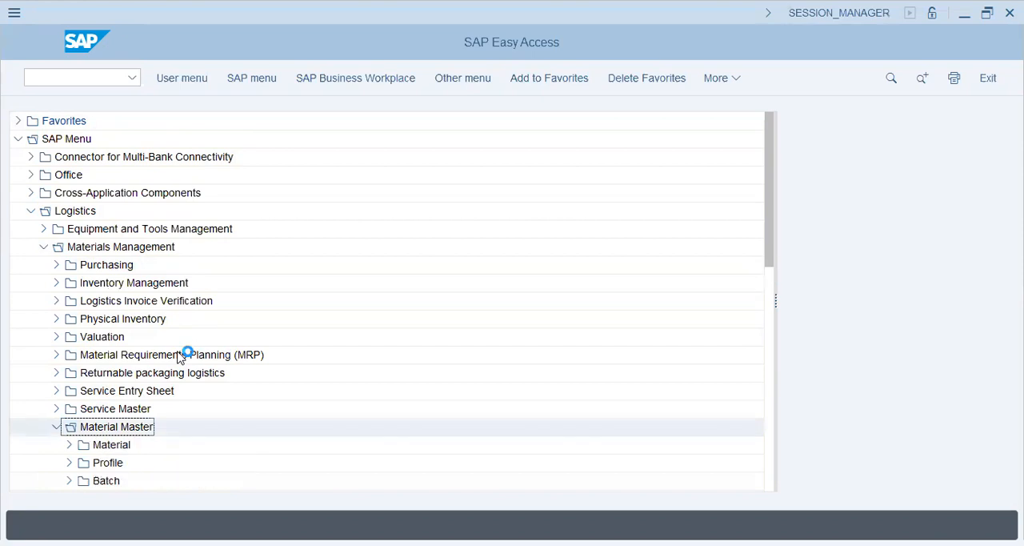
{"action": "left_click", "coordinate": [69, 444]}
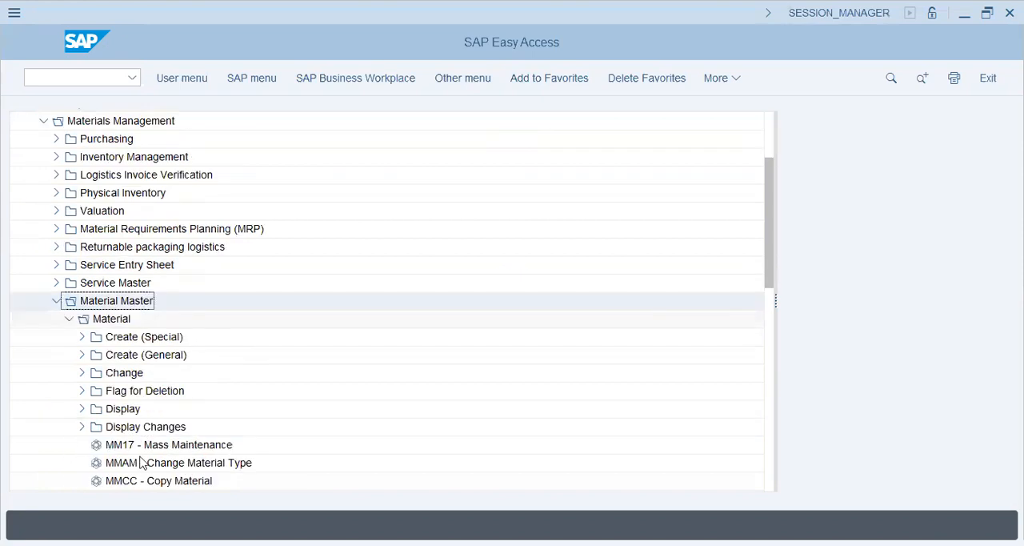
{"action": "left_click", "coordinate": [83, 354]}
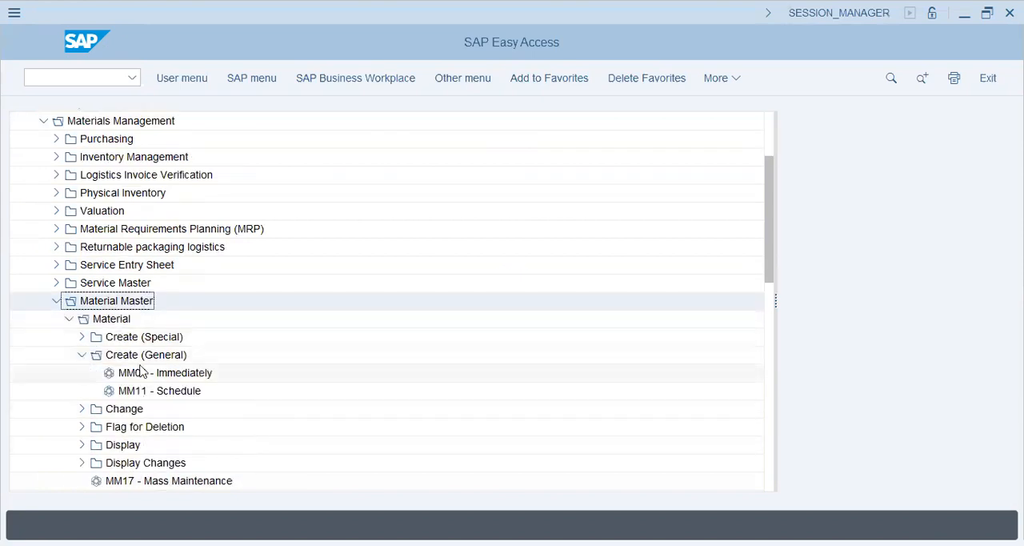
{"action": "double_click", "coordinate": [140, 372]}
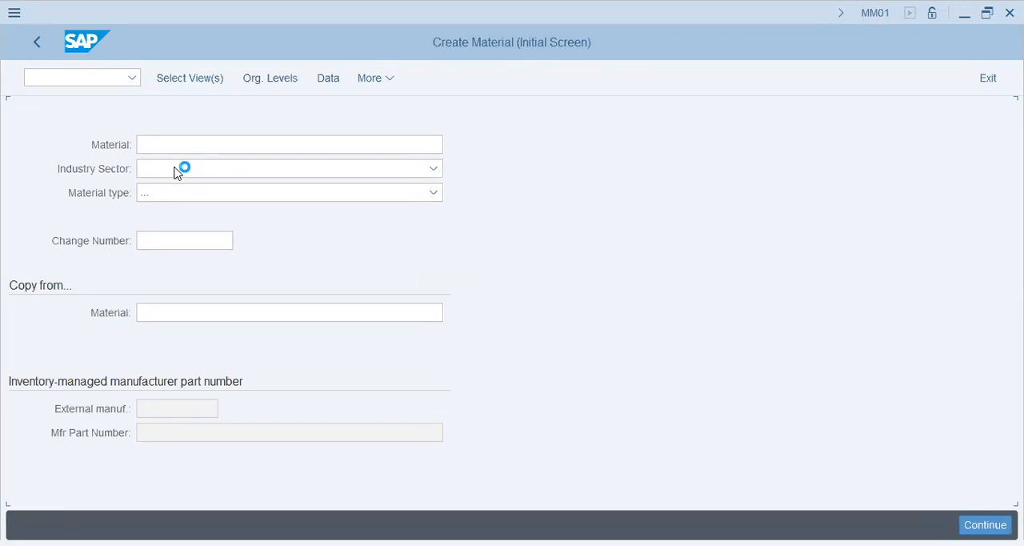
Set the industry sector to Mechanical engineering and the material type to Raw materials (ROH-RAW).
{"action": "left_click", "coordinate": [176, 169]}
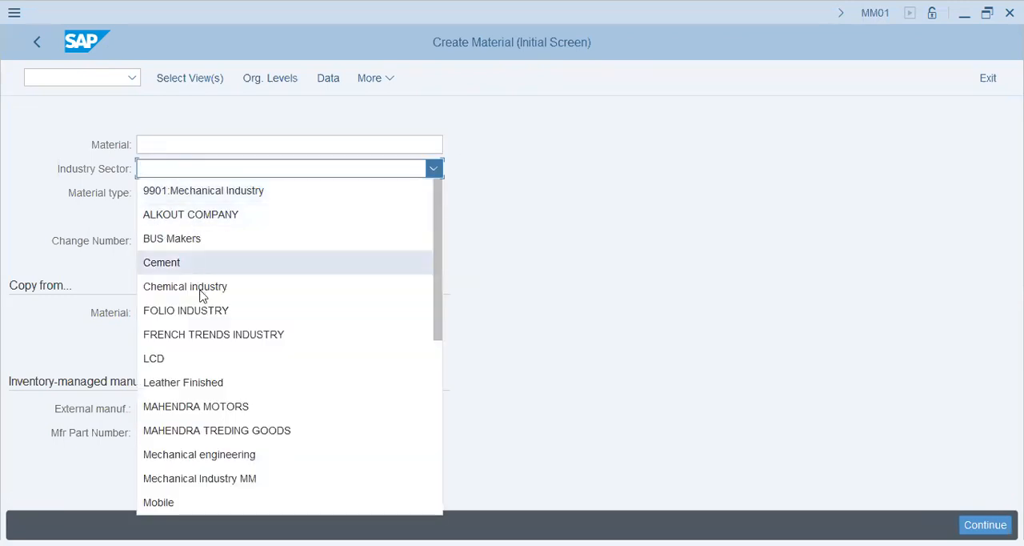
{"action": "left_click", "coordinate": [221, 460]}
{"action": "left_click", "coordinate": [185, 199]}
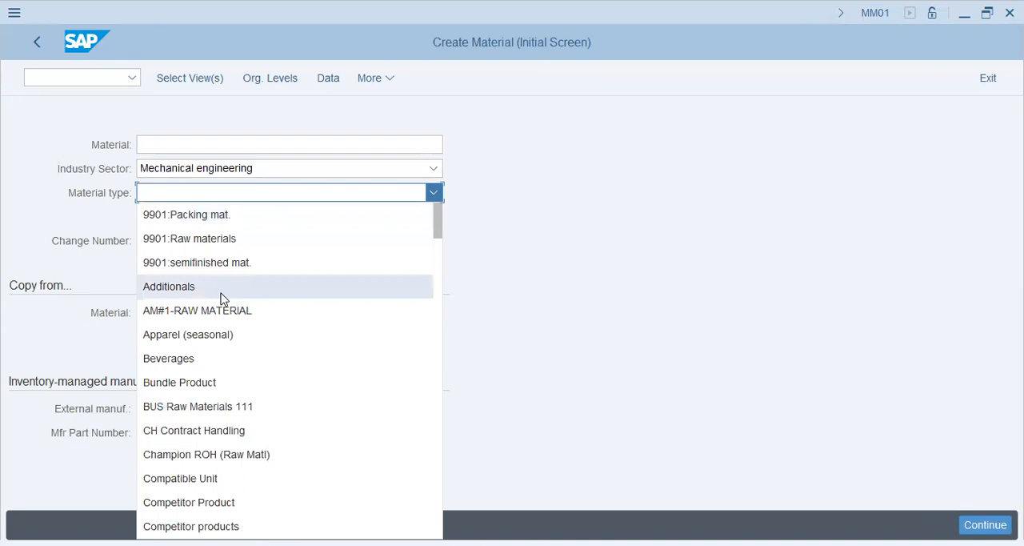
{"action": "scroll", "coordinate": [223, 298], "scroll_direction": "down", "scroll_amount": 15}
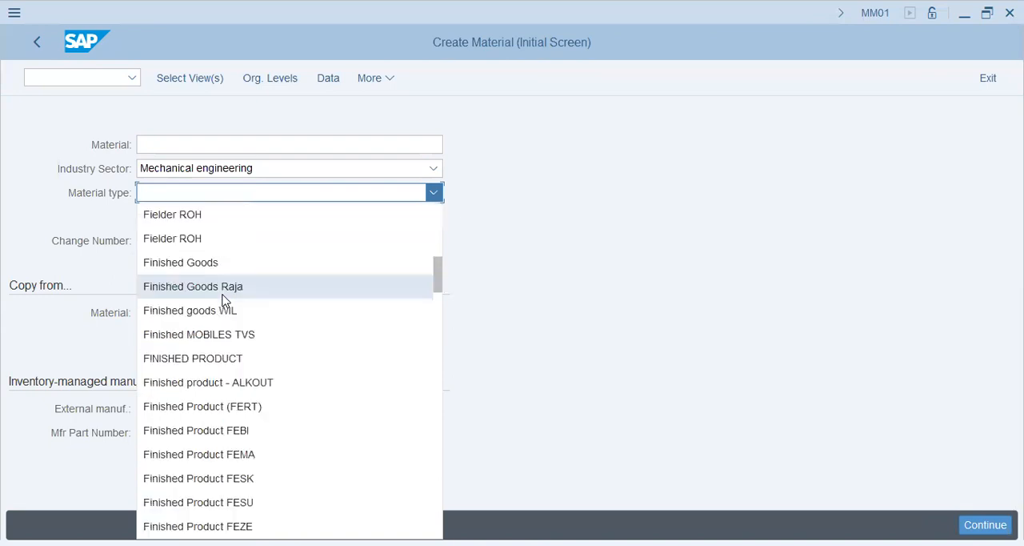
{"action": "scroll", "coordinate": [224, 298], "scroll_direction": "down", "scroll_amount": 10}
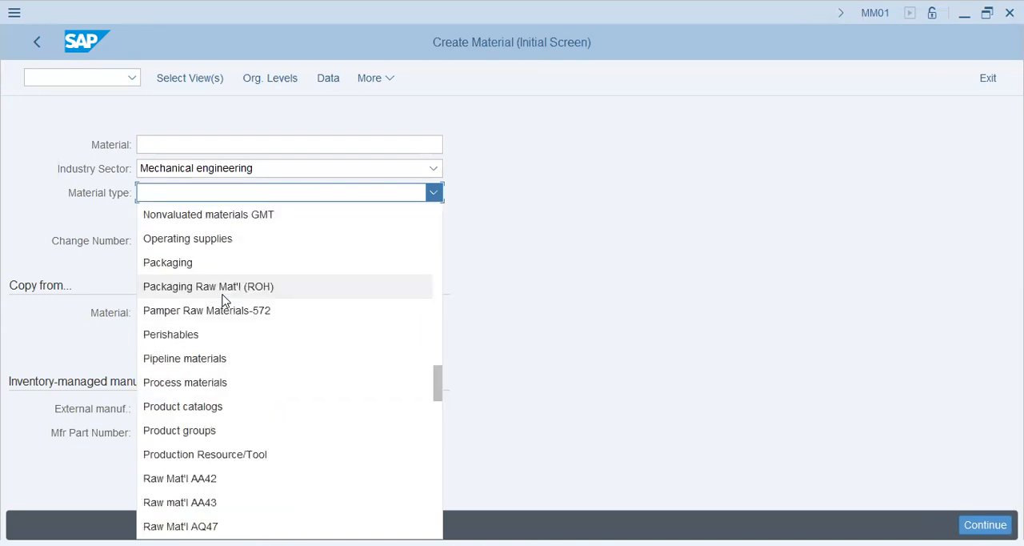
{"action": "scroll", "coordinate": [224, 300], "scroll_direction": "down", "scroll_amount": 9}
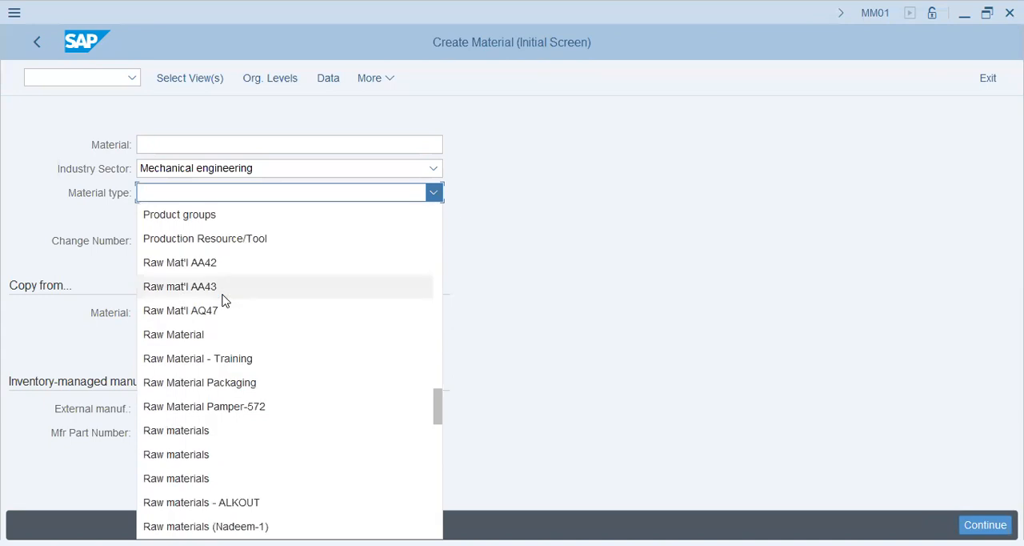
{"action": "scroll", "coordinate": [224, 300], "scroll_direction": "down", "scroll_amount": 15}
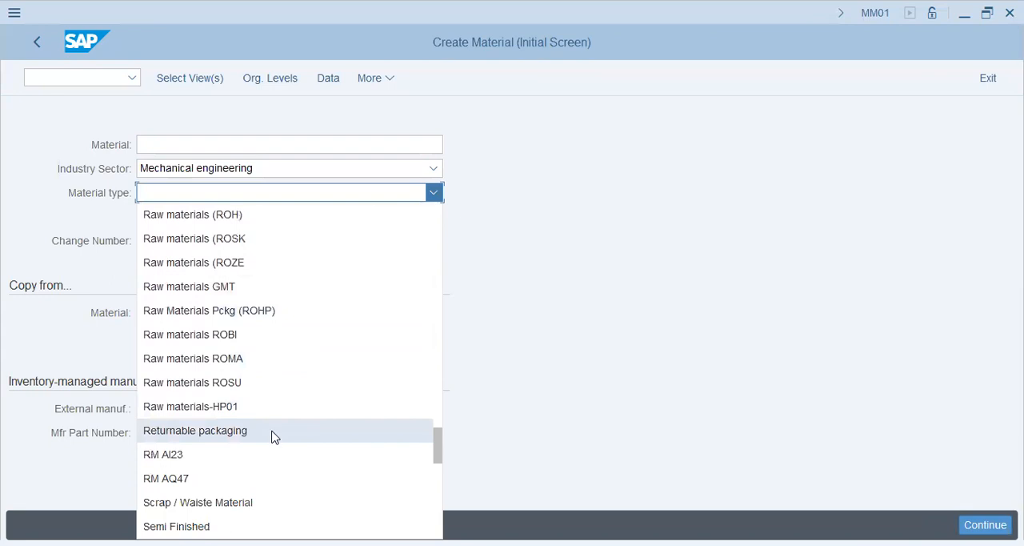
{"action": "scroll", "coordinate": [272, 432], "scroll_direction": "down", "scroll_amount": 2}
{"action": "scroll", "coordinate": [272, 436], "scroll_direction": "down", "scroll_amount": 3}
{"action": "scroll", "coordinate": [270, 434], "scroll_direction": "up", "scroll_amount": 17}
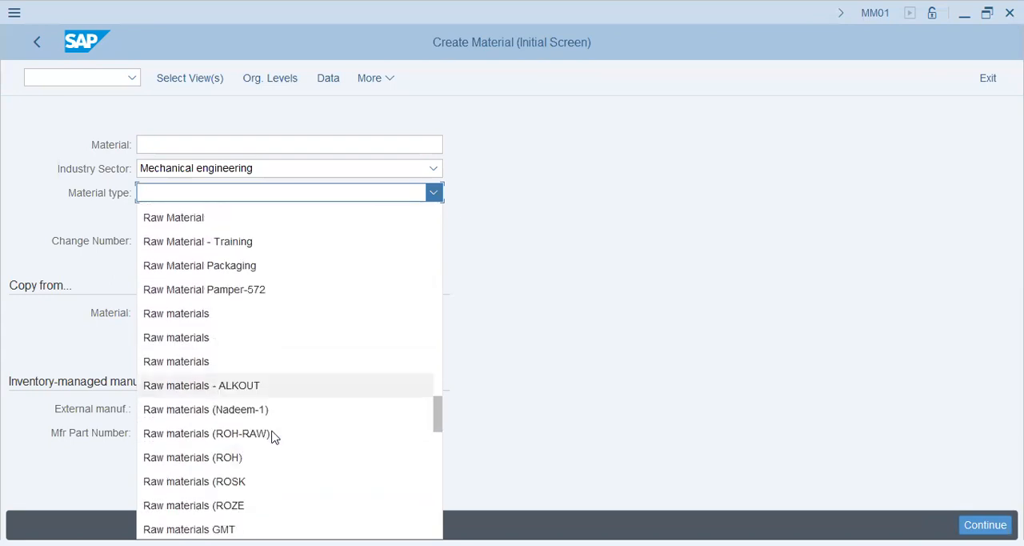
{"action": "left_click", "coordinate": [268, 480]}
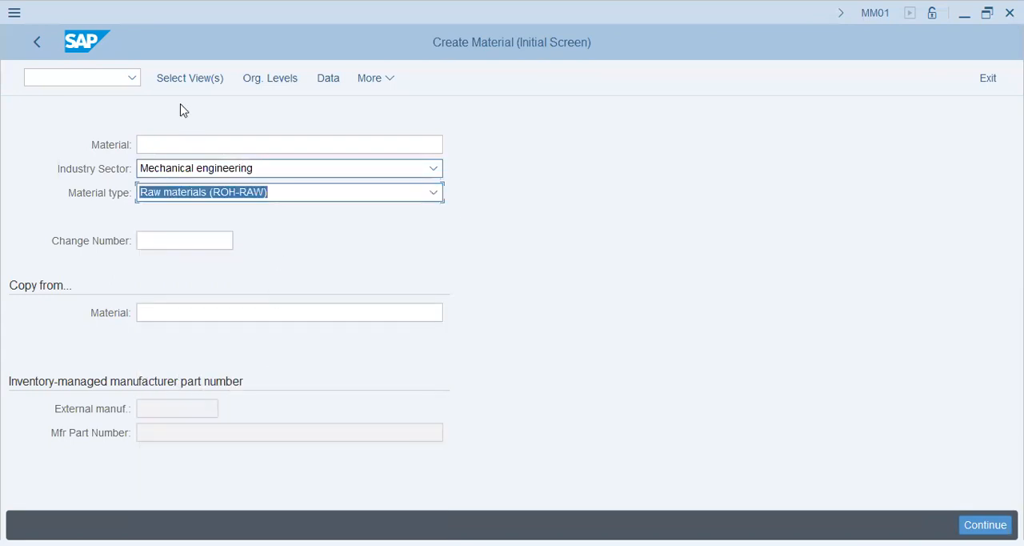
Select the views Basic Data 1 and 2, Purchasing, General Plant Data / Storage 1, and Accounting 1 and 2, and continue to the organizational levels.
{"action": "left_click", "coordinate": [274, 78]}
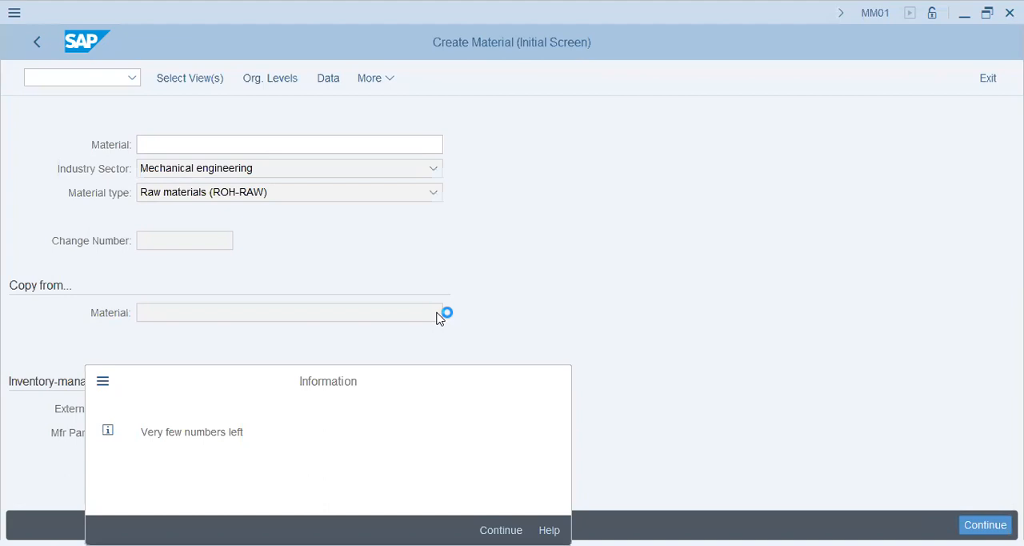
{"action": "key", "text": "Return"}
{"action": "left_click", "coordinate": [327, 90]}
{"action": "left_click", "coordinate": [327, 107]}
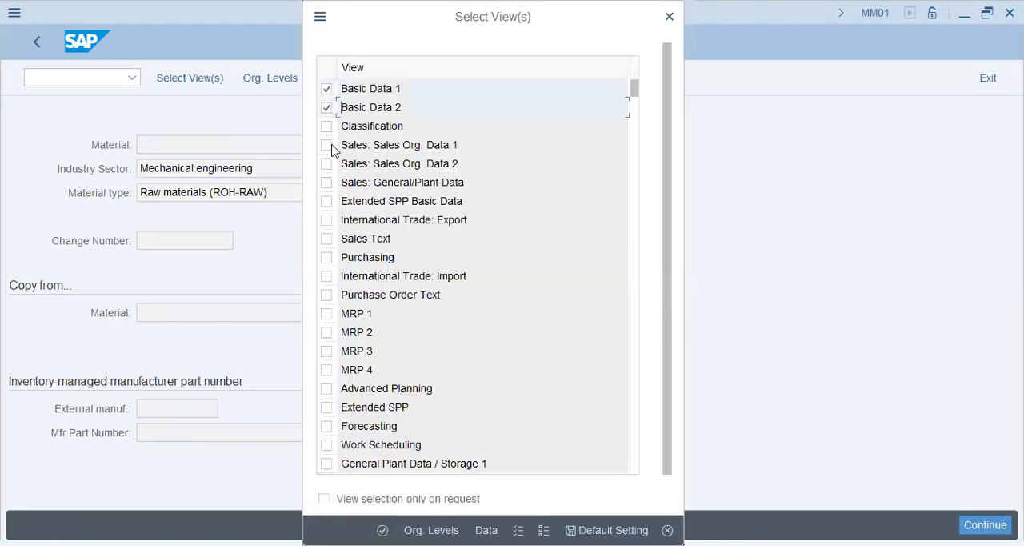
{"action": "left_click", "coordinate": [327, 257]}
{"action": "left_click_drag", "start_coordinate": [634, 96], "coordinate": [631, 138]}
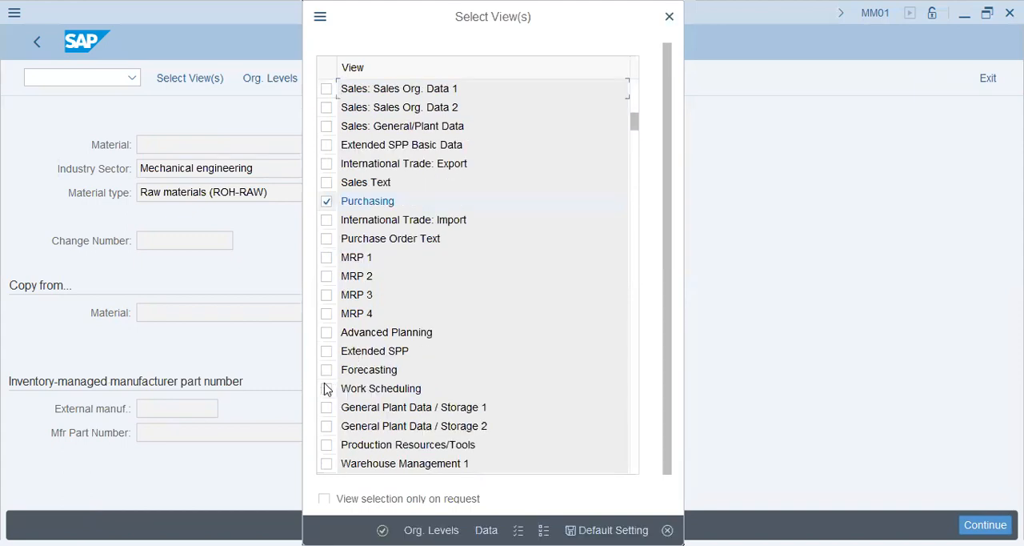
{"action": "left_click", "coordinate": [327, 408]}
{"action": "scroll", "coordinate": [392, 418], "scroll_direction": "down", "scroll_amount": 1}
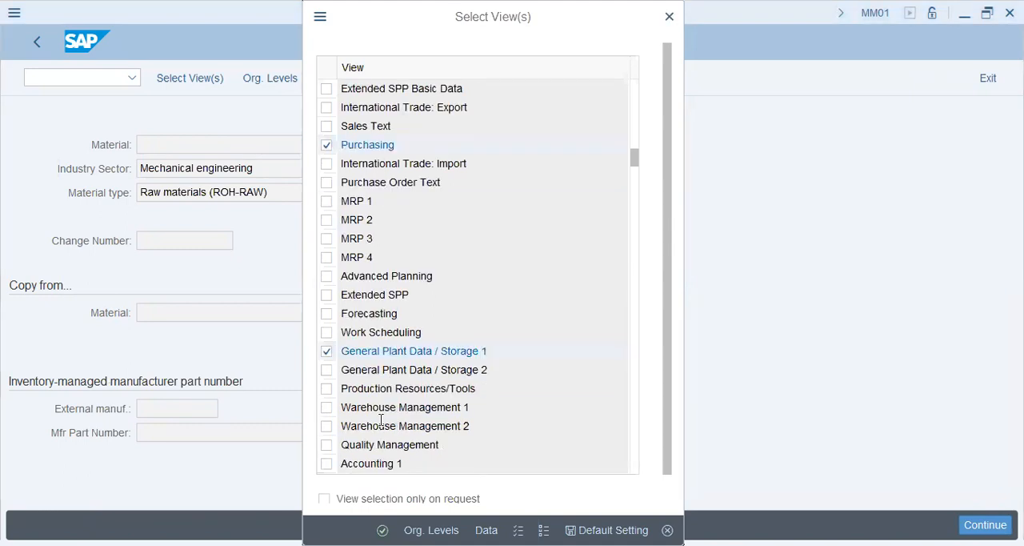
{"action": "left_click", "coordinate": [325, 470]}
{"action": "scroll", "coordinate": [417, 330], "scroll_direction": "down", "scroll_amount": 1}
{"action": "left_click", "coordinate": [326, 427]}
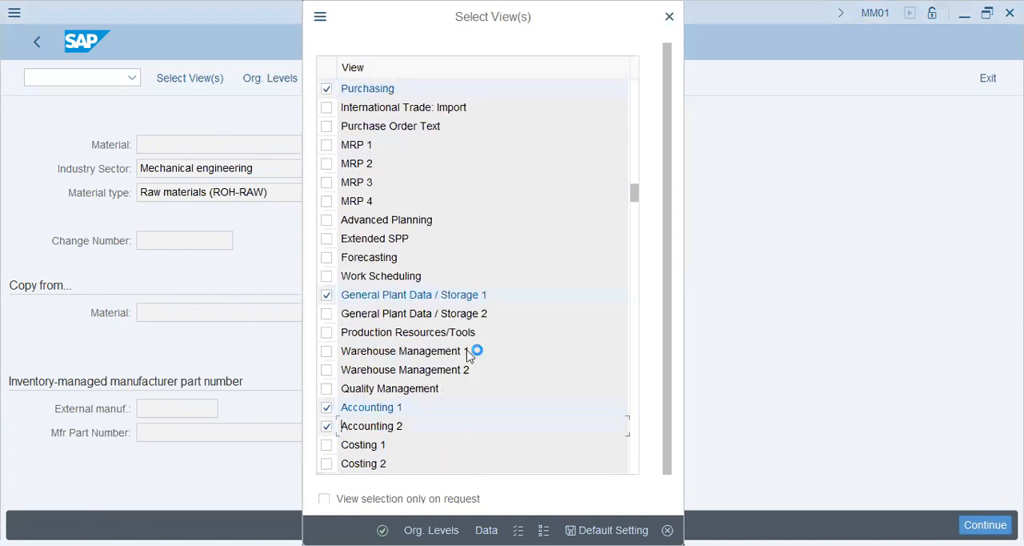
{"action": "key", "text": "Return"}
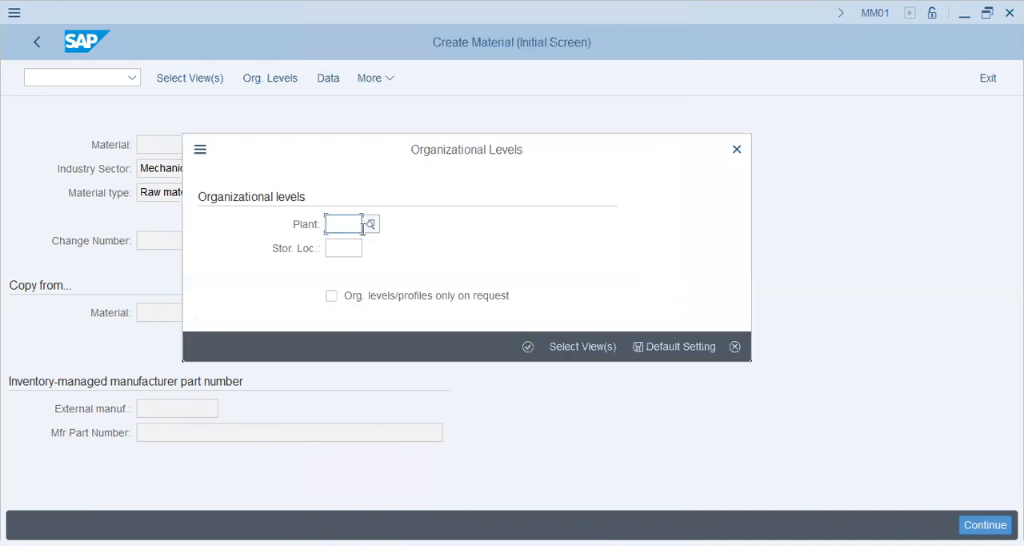
Try to enter plant POPG as the organizational level for the new material, and leave the organizational levels dialog.
{"action": "type", "text": "popg"}
{"action": "key", "text": "Return"}
{"action": "left_click_drag", "start_coordinate": [218, 408], "coordinate": [507, 398]}
{"action": "left_click_drag", "start_coordinate": [242, 432], "coordinate": [186, 432]}
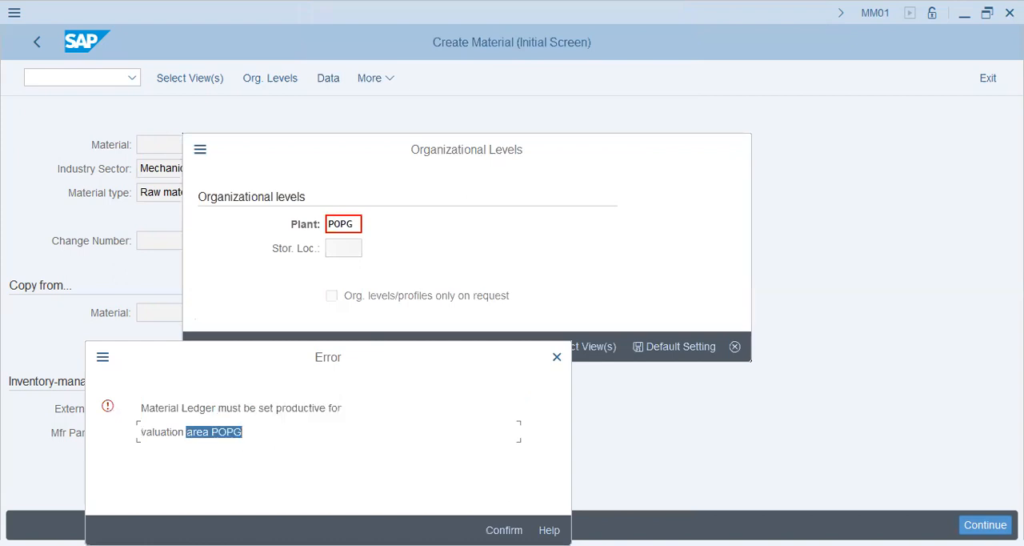
{"action": "key", "text": "Return"}
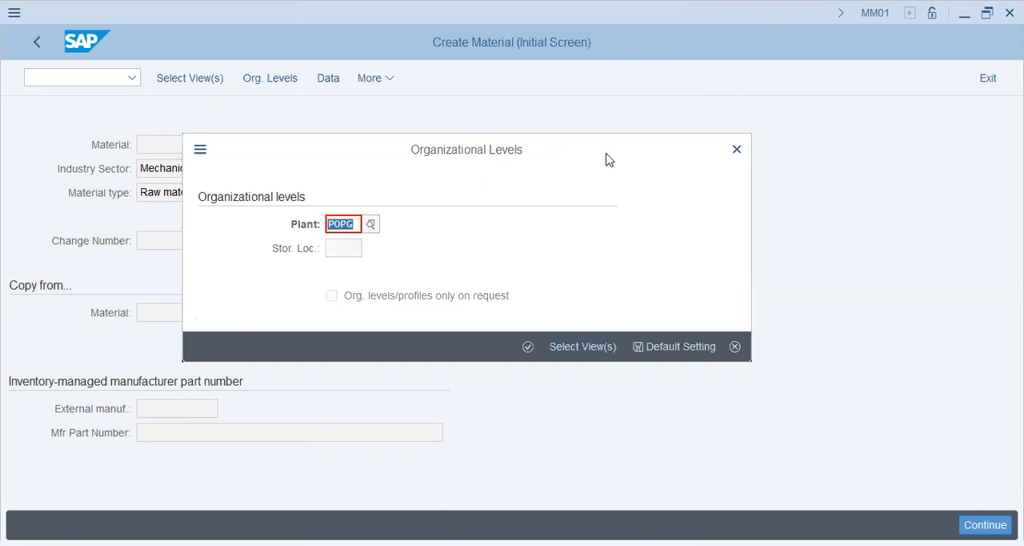
{"action": "left_click", "coordinate": [649, 352]}
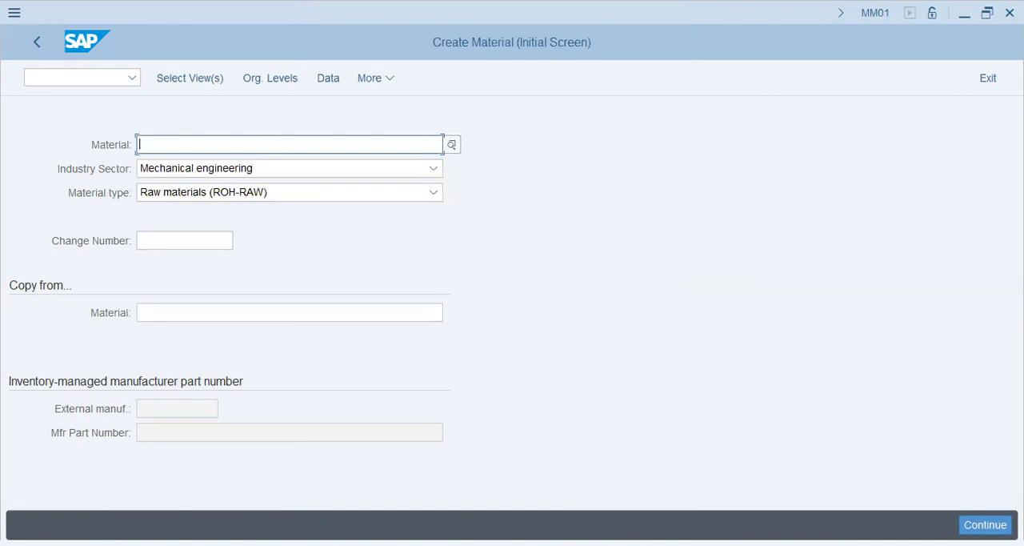